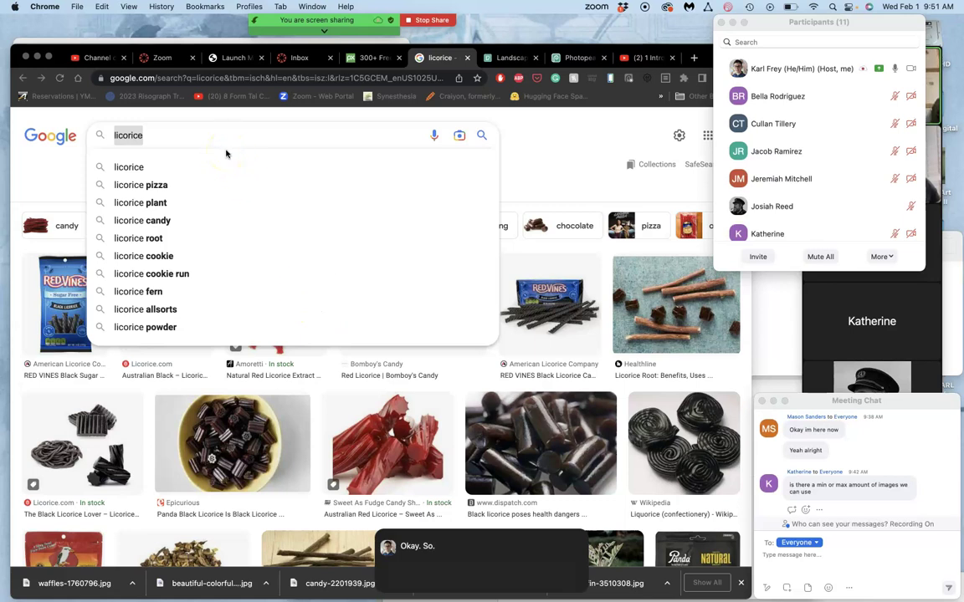
- Search Google Images for 'rock candy mountain'
left_click(193, 142)
type("big")
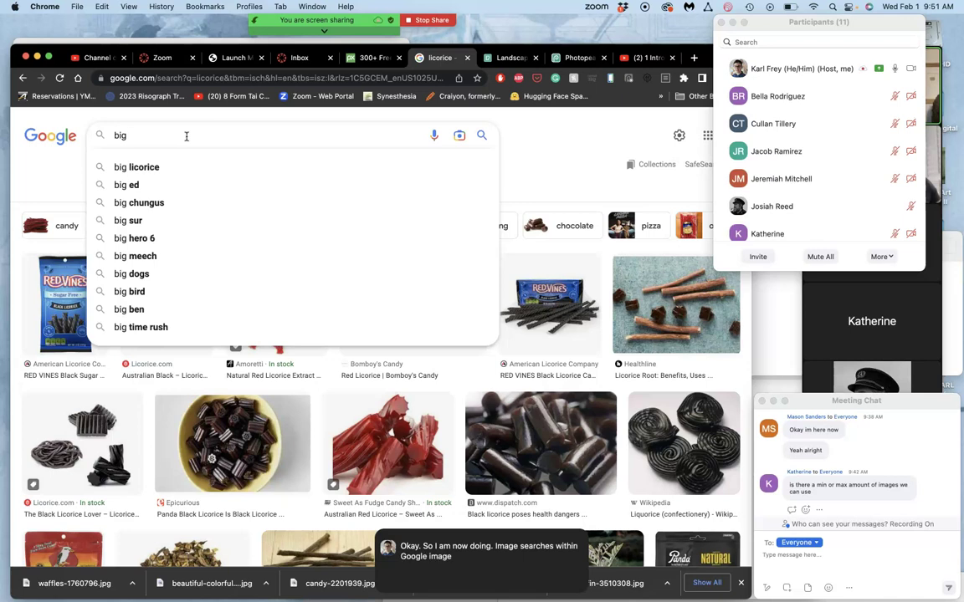
key("BackSpace")
key("BackSpace")
key("BackSpace")
key("BackSpace")
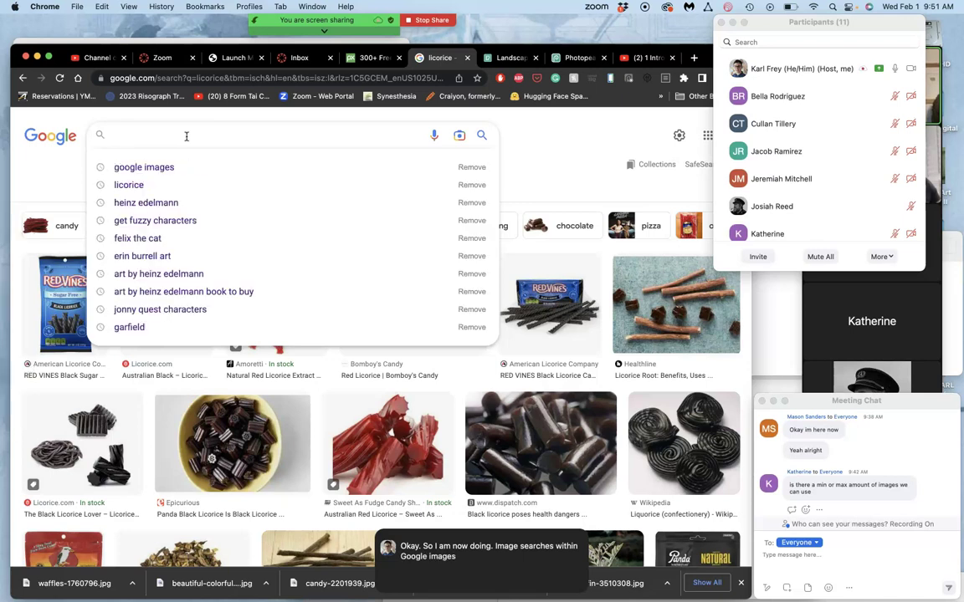
type("rock")
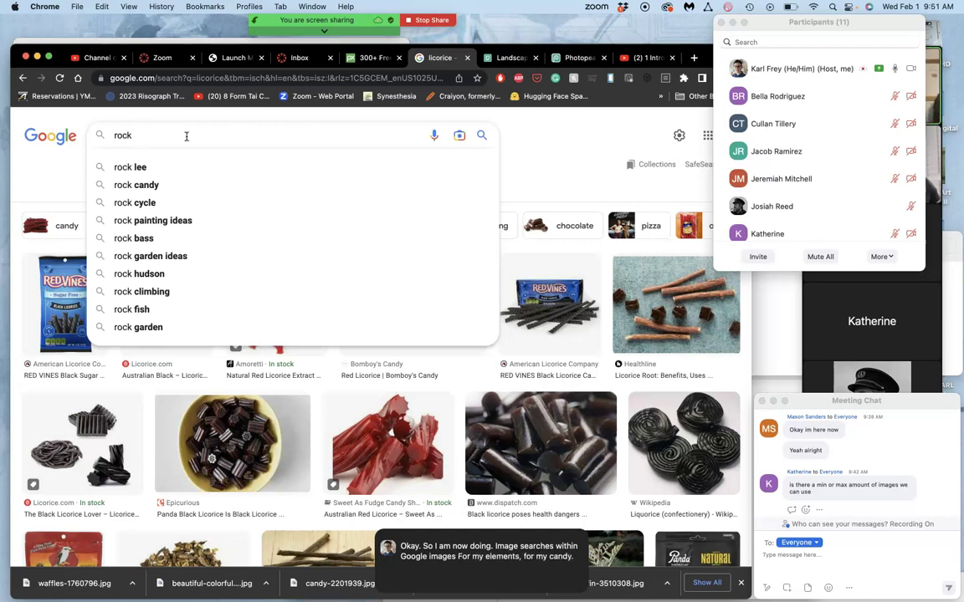
type("candy ")
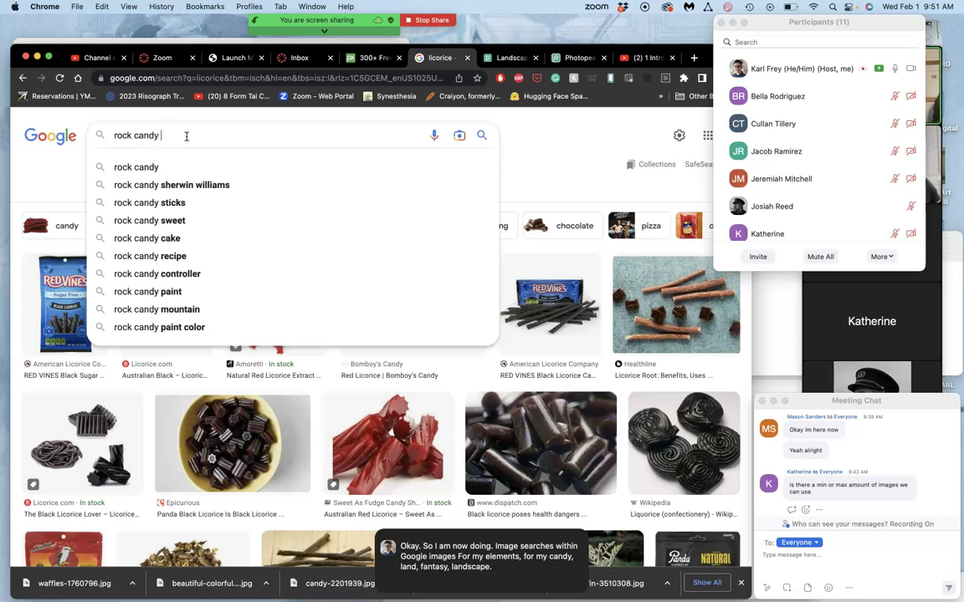
type("mountai")
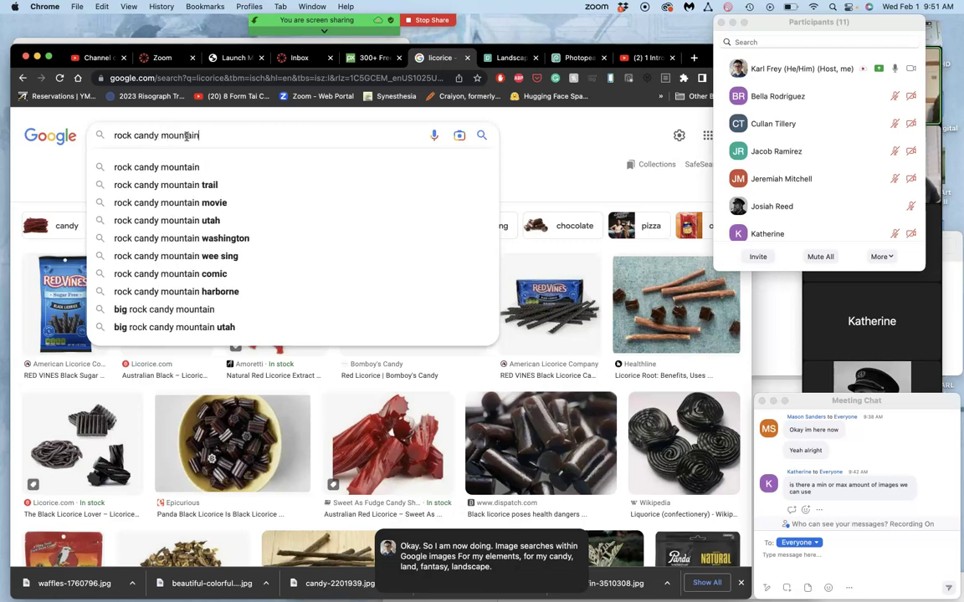
type("n")
key("Return")
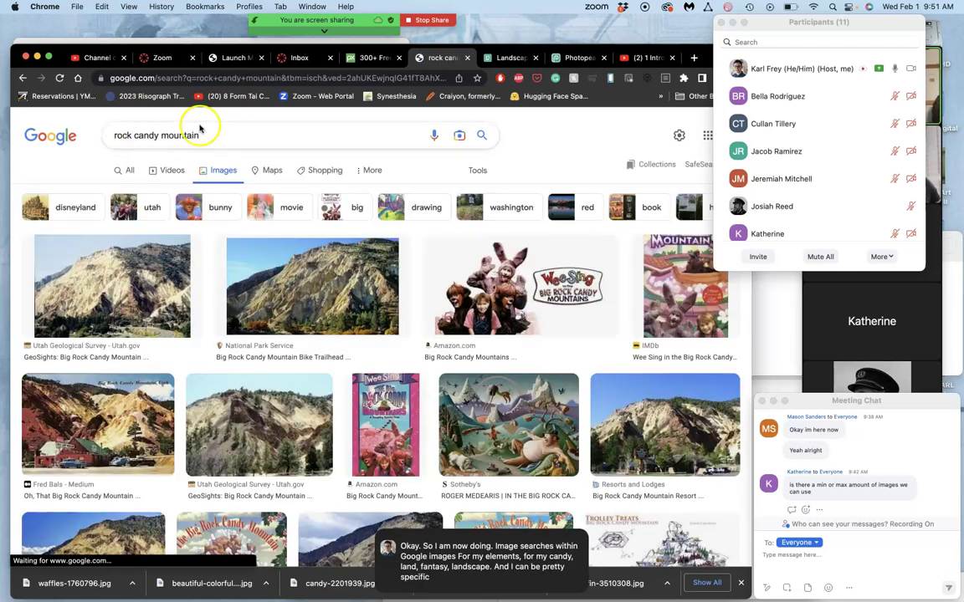
- Look through the results, then delete 'mountain' so the query reads 'rock candy'
scroll(340, 283, "down", 5)
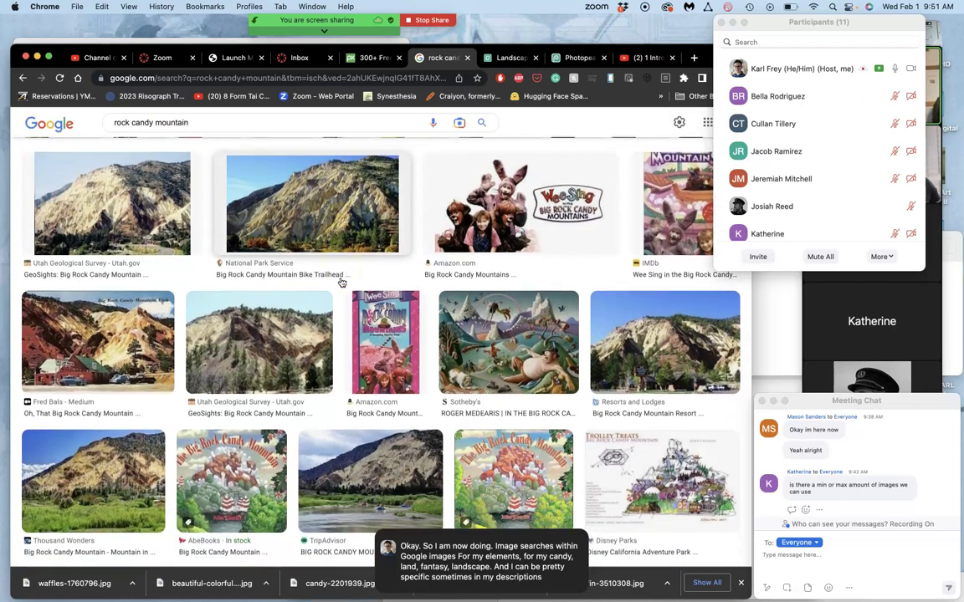
scroll(341, 282, "down", 4)
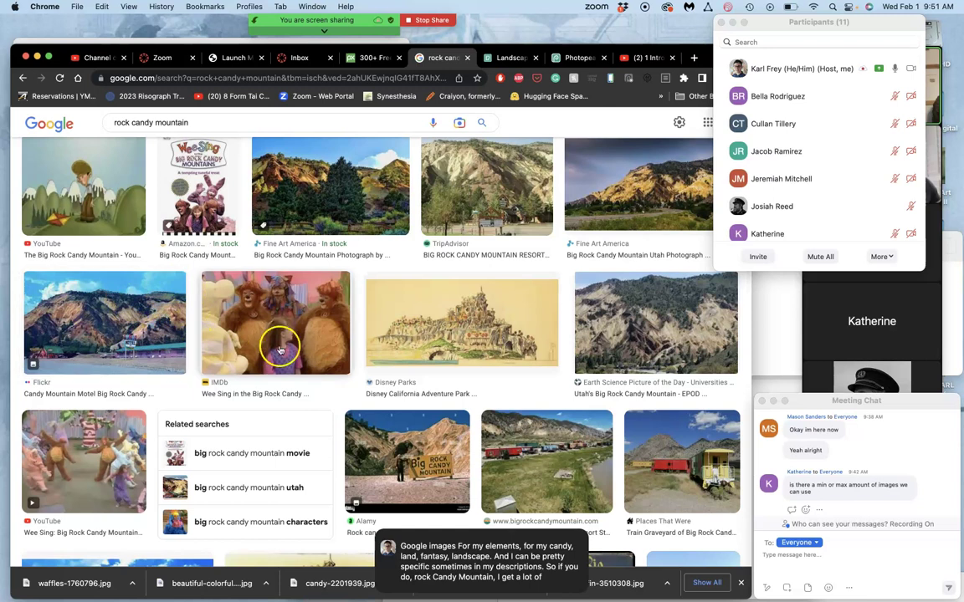
scroll(313, 345, "down", 2)
scroll(313, 346, "down", 4)
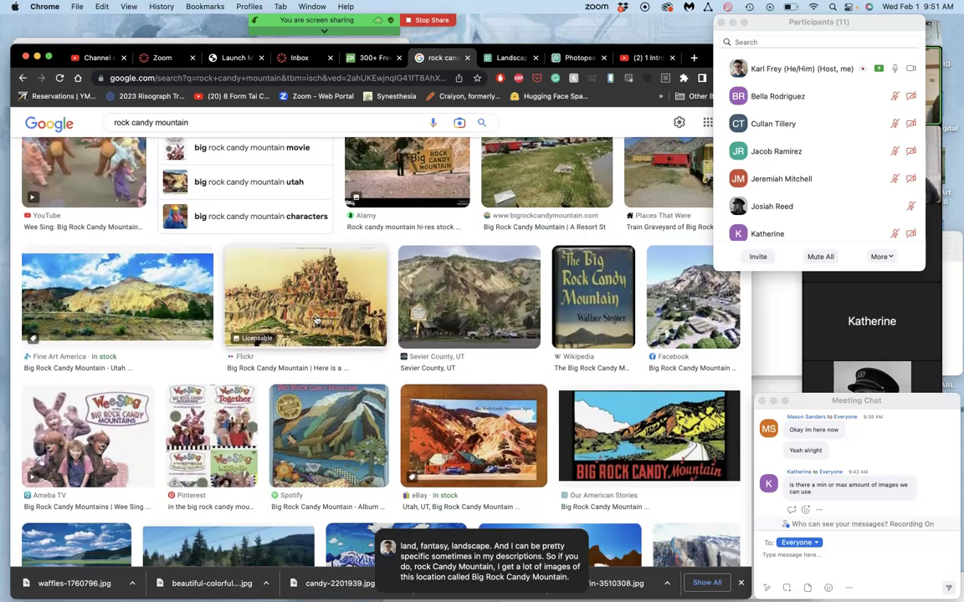
scroll(316, 320, "down", 6)
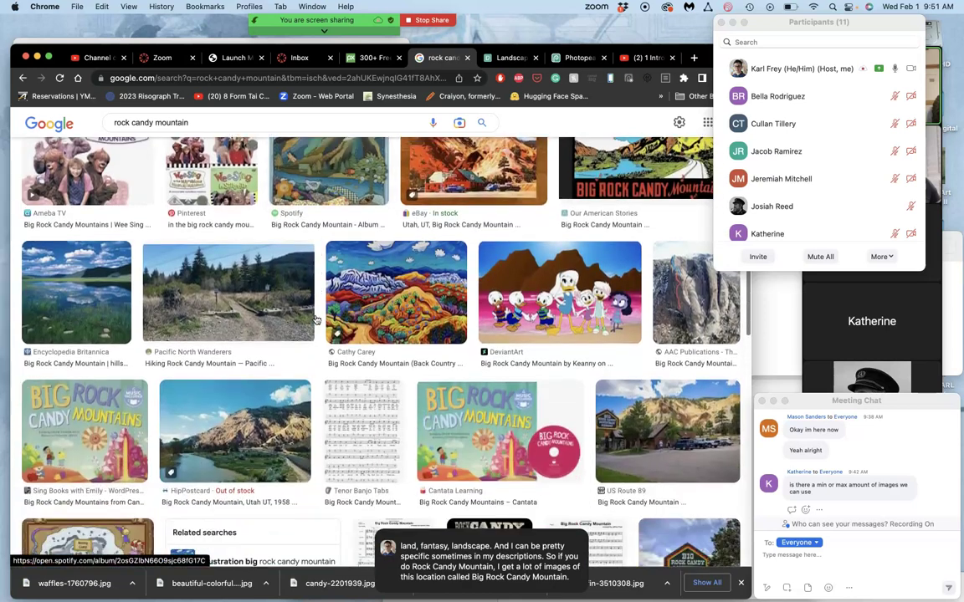
scroll(316, 320, "down", 5)
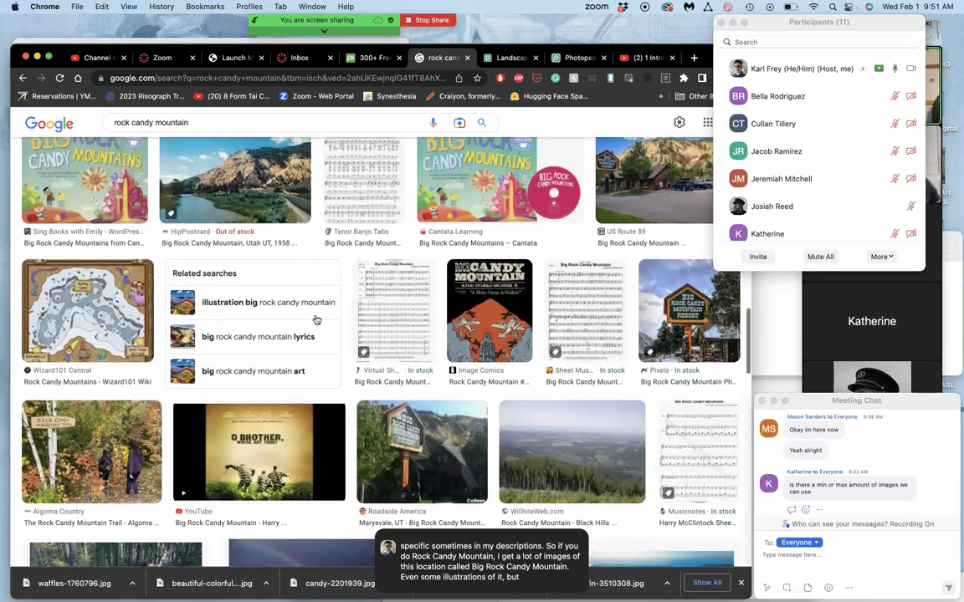
left_click(316, 321)
scroll(316, 320, "down", 1)
double_click(168, 136)
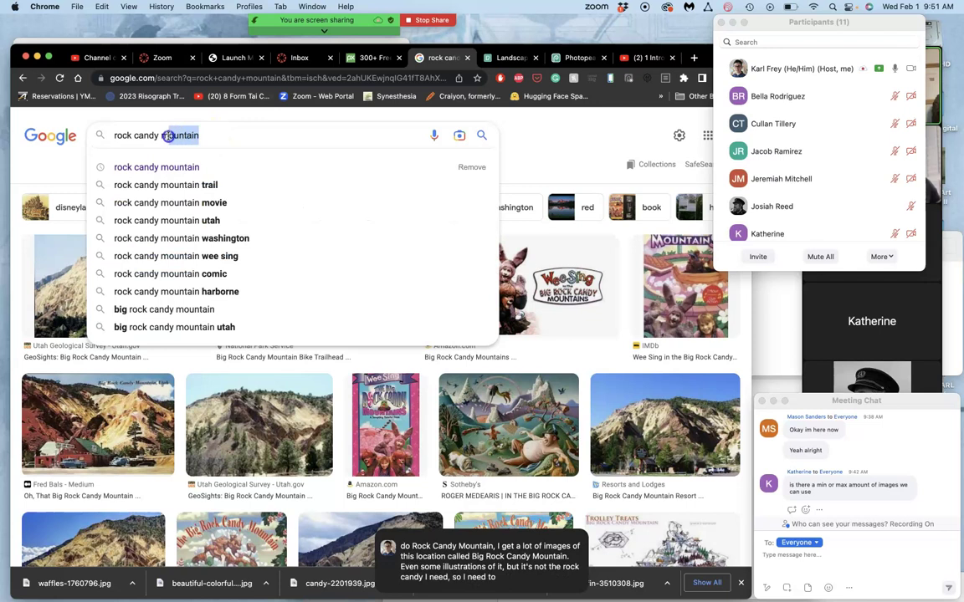
key("BackSpace")
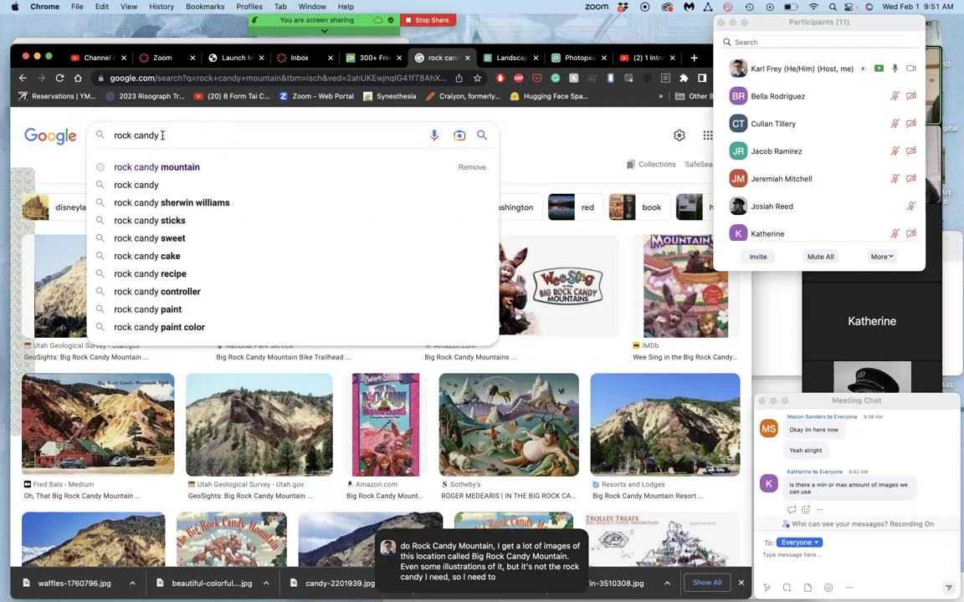
- Run the 'rock candy' search and set the Size filter to Large
key("Return")
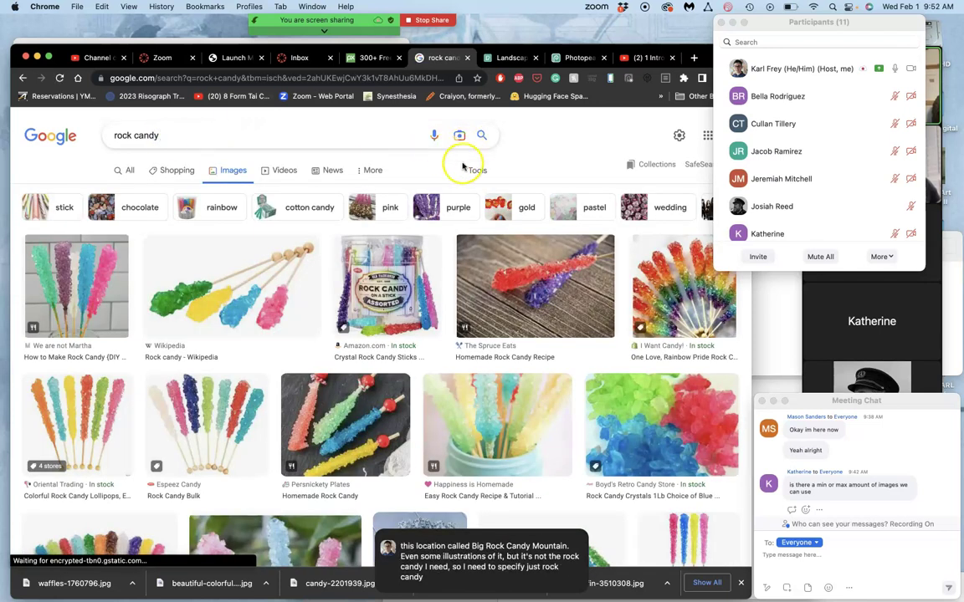
left_click(477, 166)
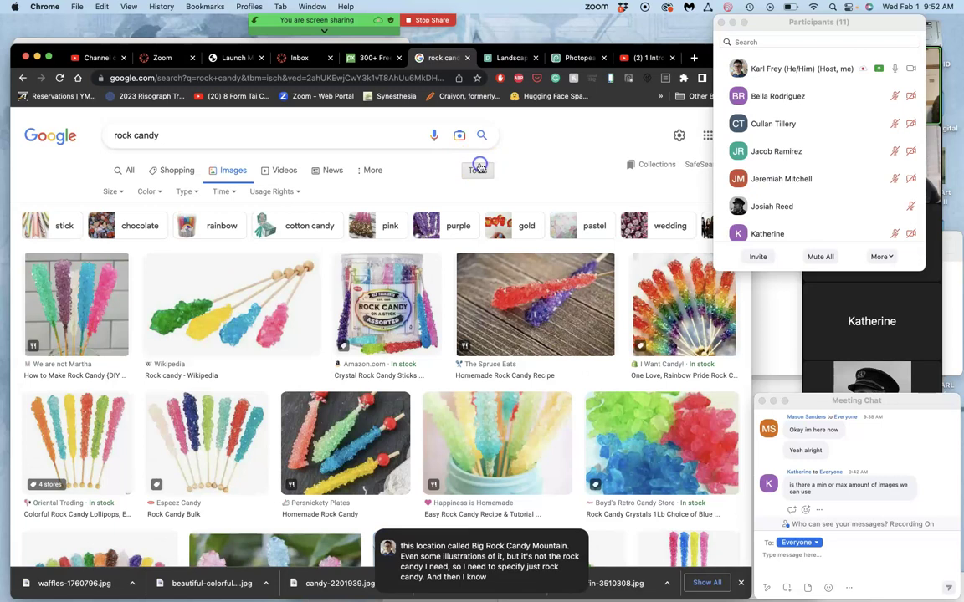
left_click(115, 191)
left_click(115, 230)
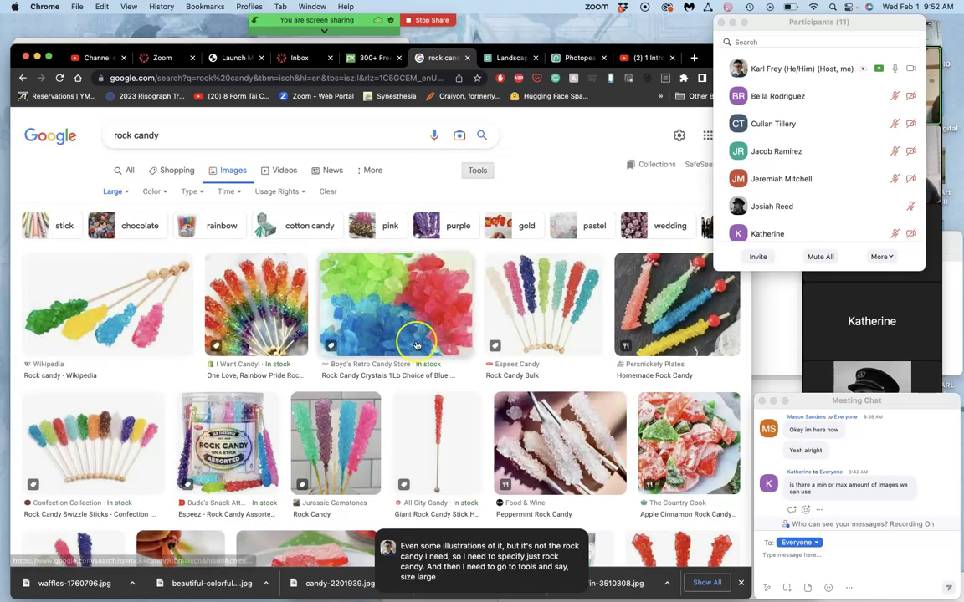
scroll(417, 345, "down", 5)
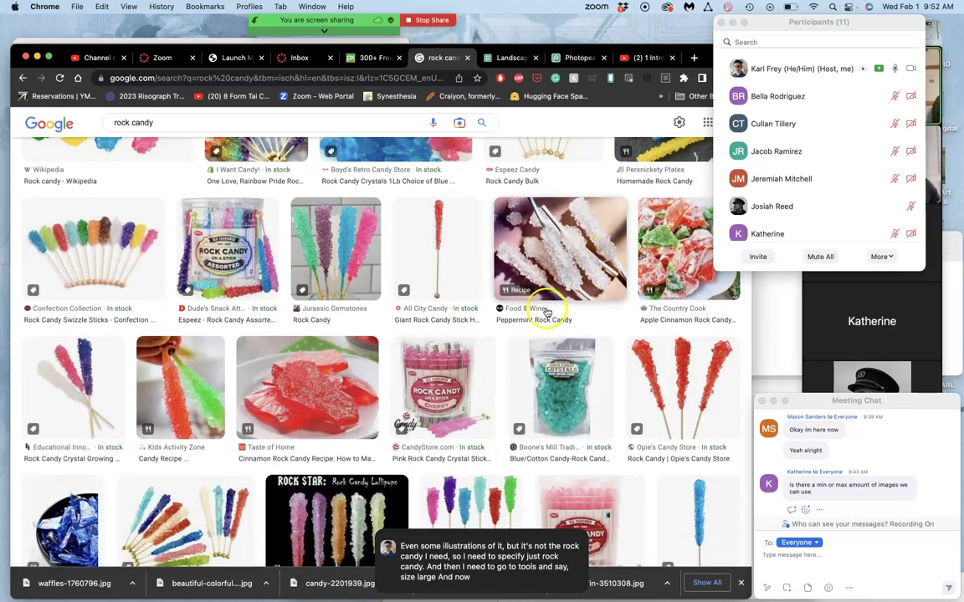
scroll(511, 336, "up", 3)
left_click(697, 353)
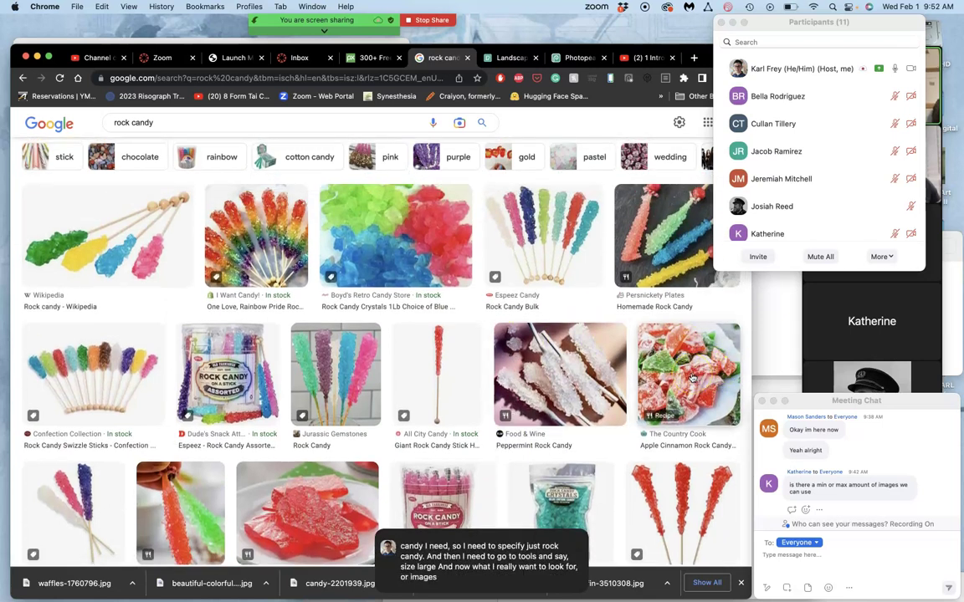
left_click(687, 361)
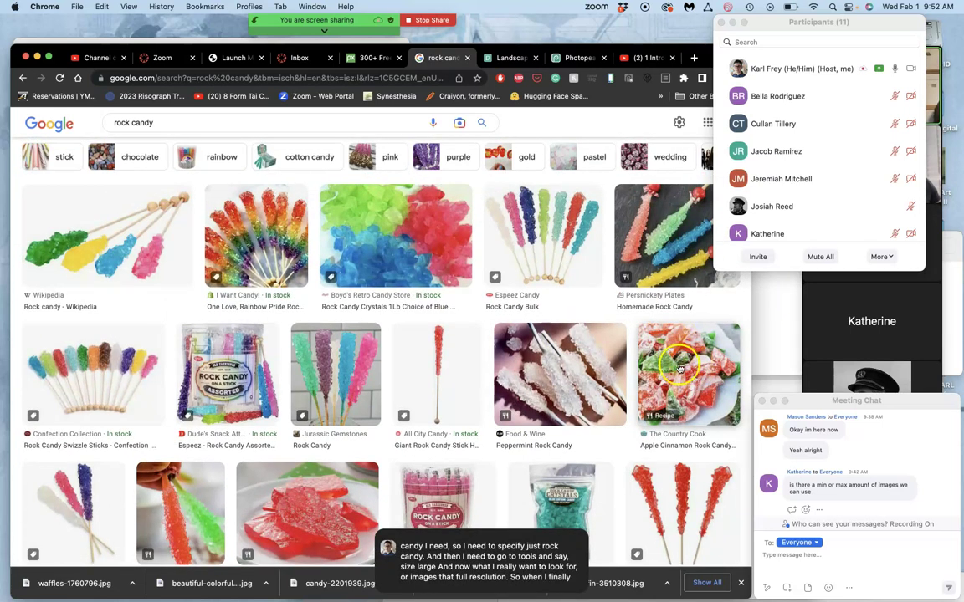
- Open the Apple Cinnamon Rock Candy result in a new tab and close the landscape page
right_click(679, 367)
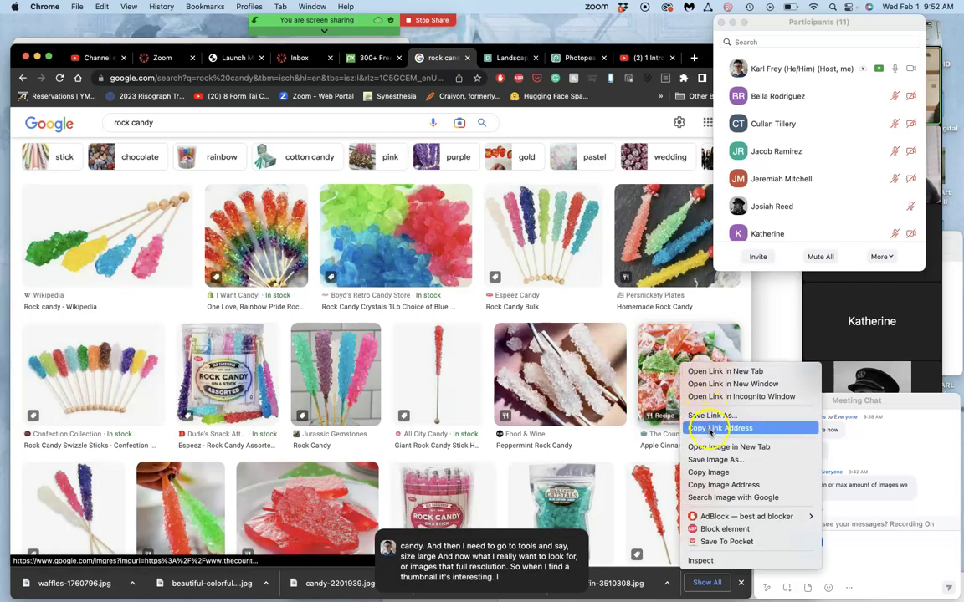
left_click(714, 371)
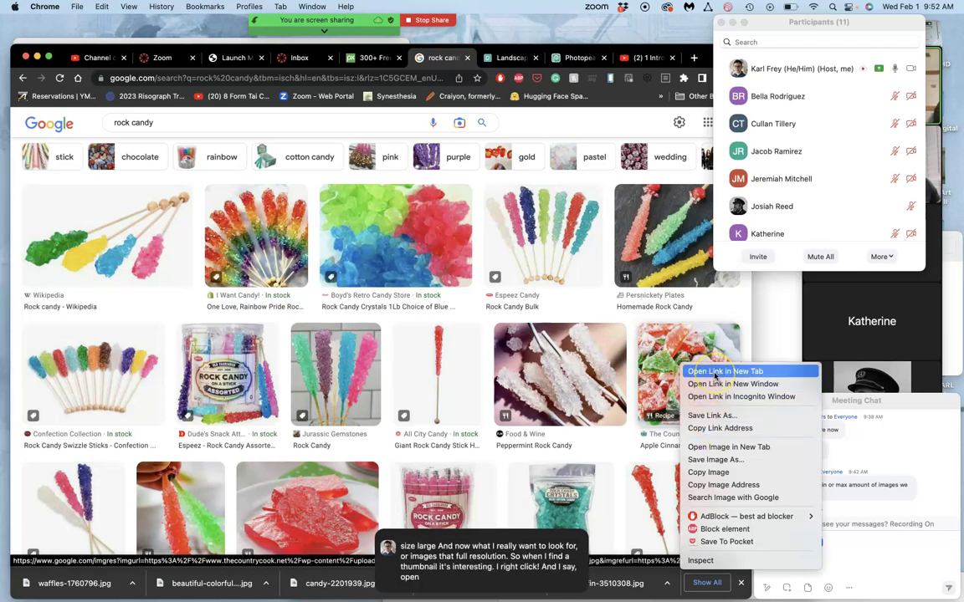
left_click(713, 372)
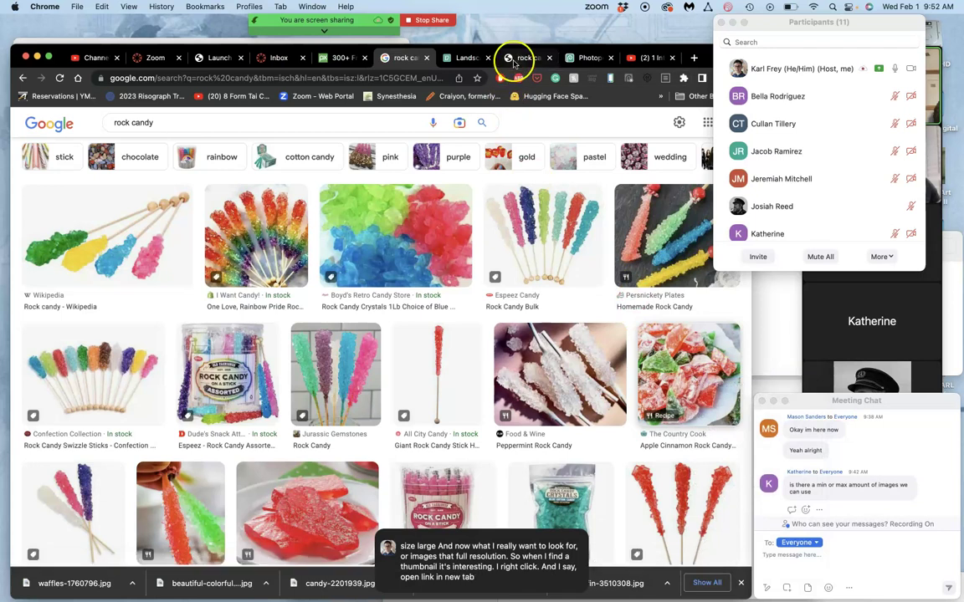
left_click(490, 57)
left_click(468, 57)
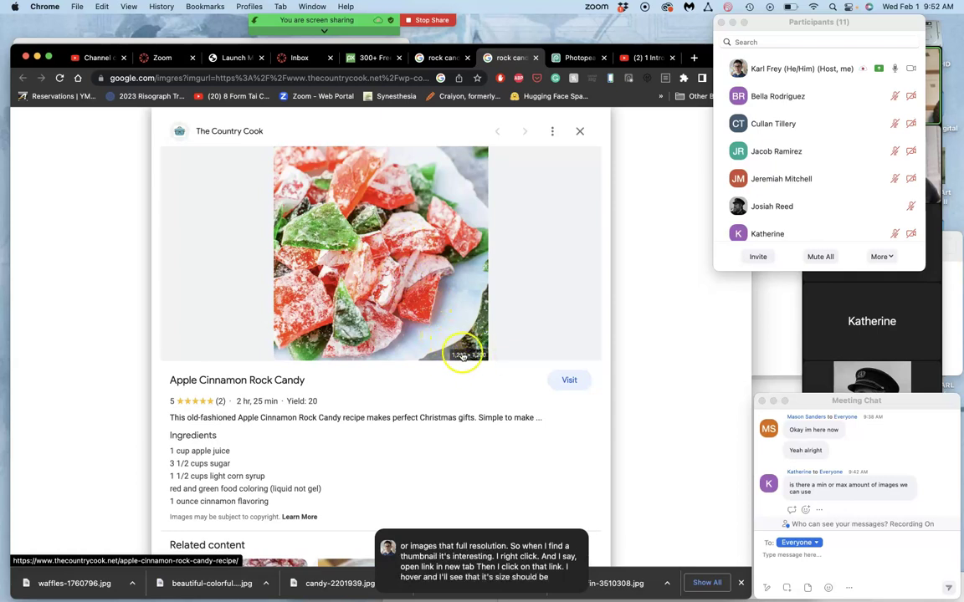
- Open the Apple Cinnamon Rock Candy image full-size in its own tab, zoomed to actual size
right_click(355, 253)
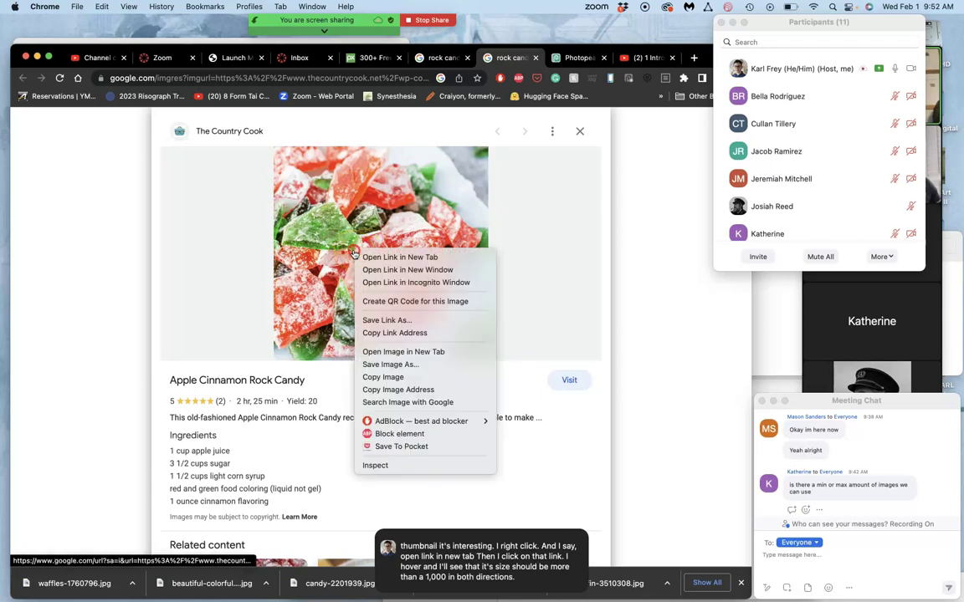
left_click(368, 351)
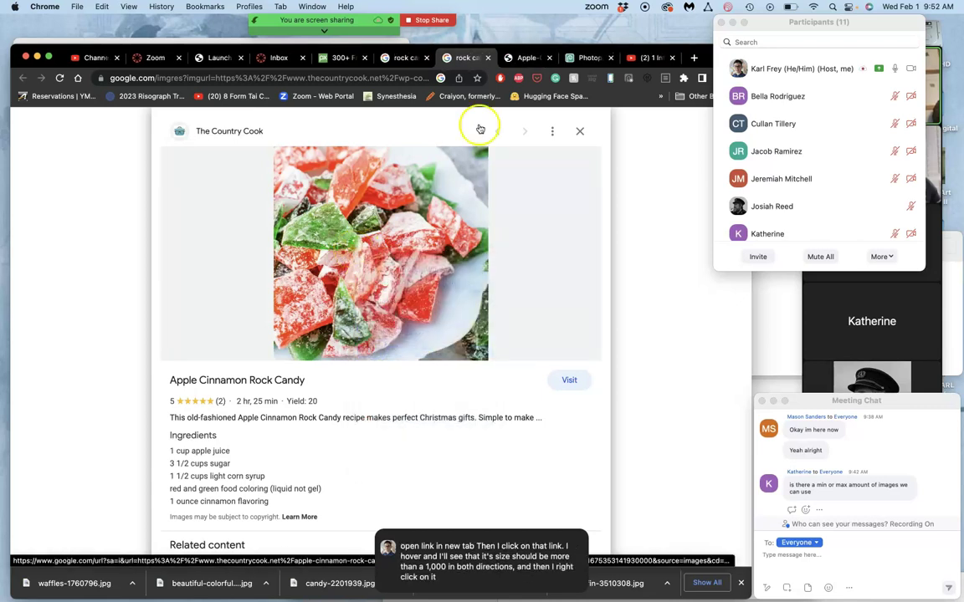
left_click(525, 58)
left_click(432, 264)
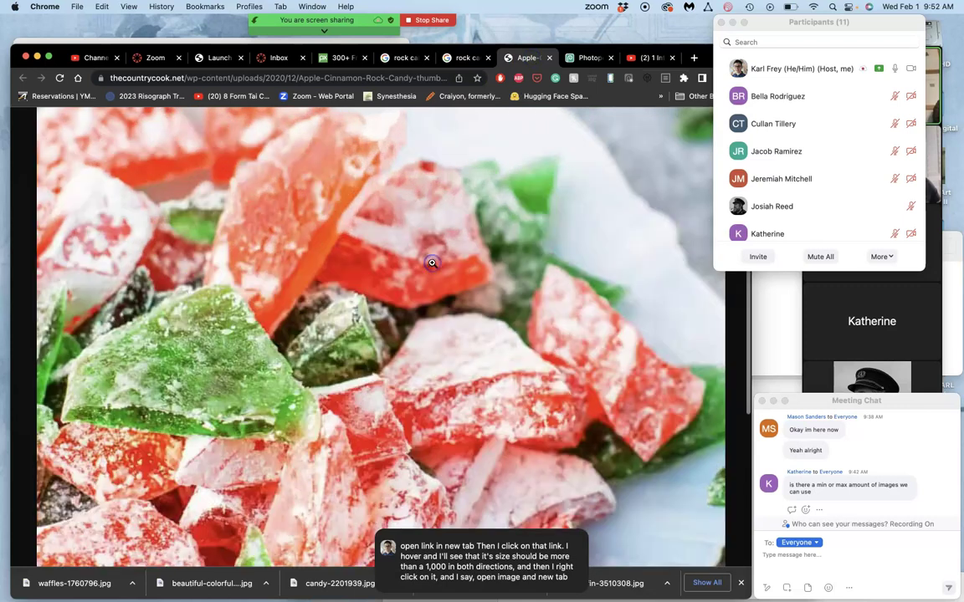
scroll(393, 339, "down", 5)
scroll(395, 343, "up", 3)
scroll(293, 331, "up", 6)
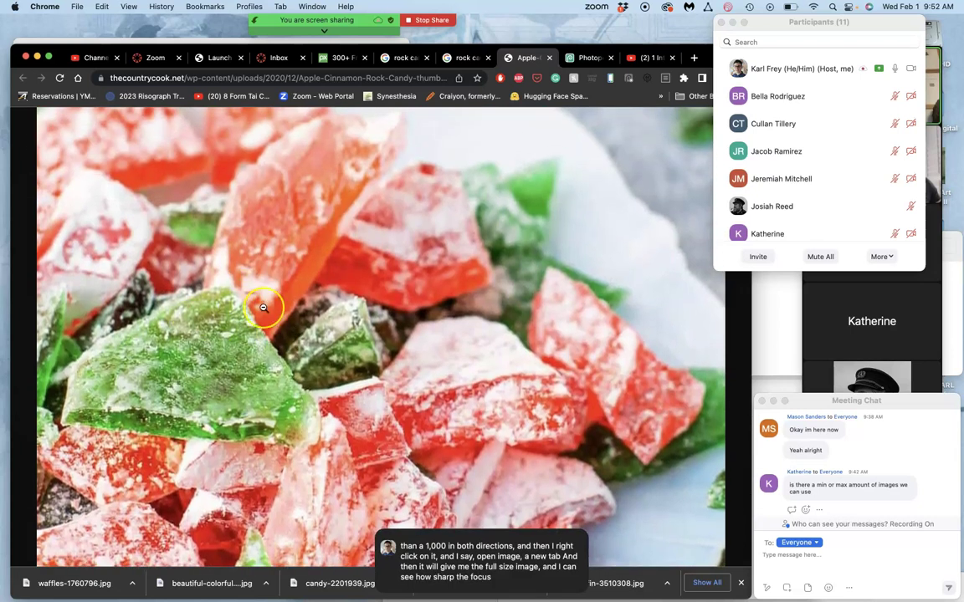
scroll(394, 340, "down", 3)
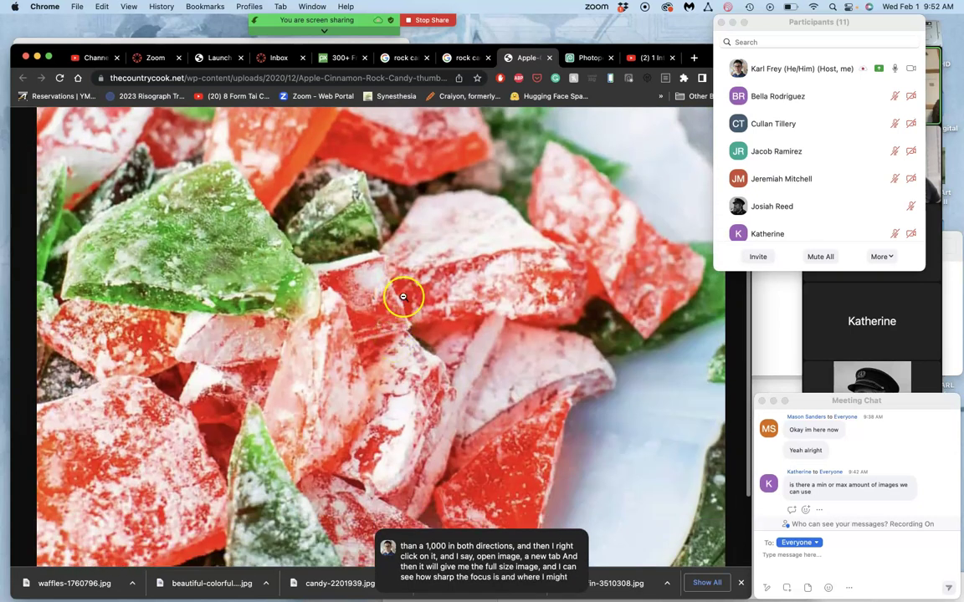
left_click(778, 361)
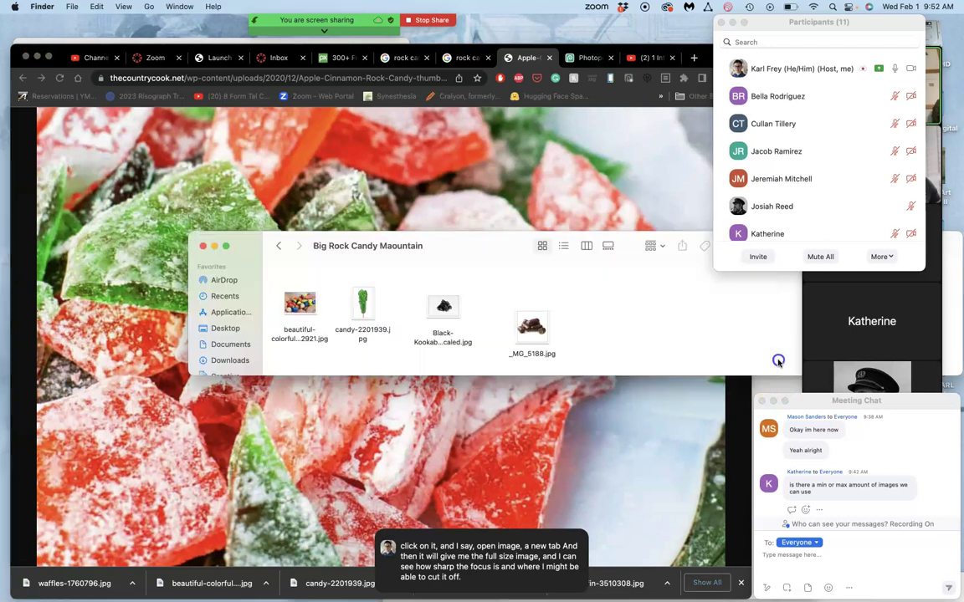
- Drag the rock candy image into Big Rock Candy Maountain, check it, and return to the parent folder
left_click(530, 417)
left_click_drag(538, 377, 602, 303)
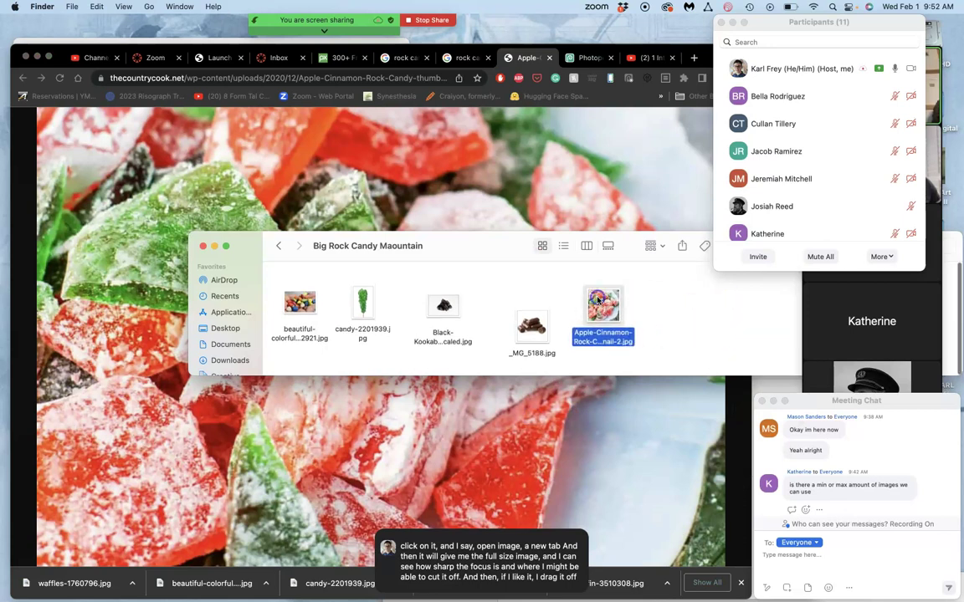
left_click(280, 245)
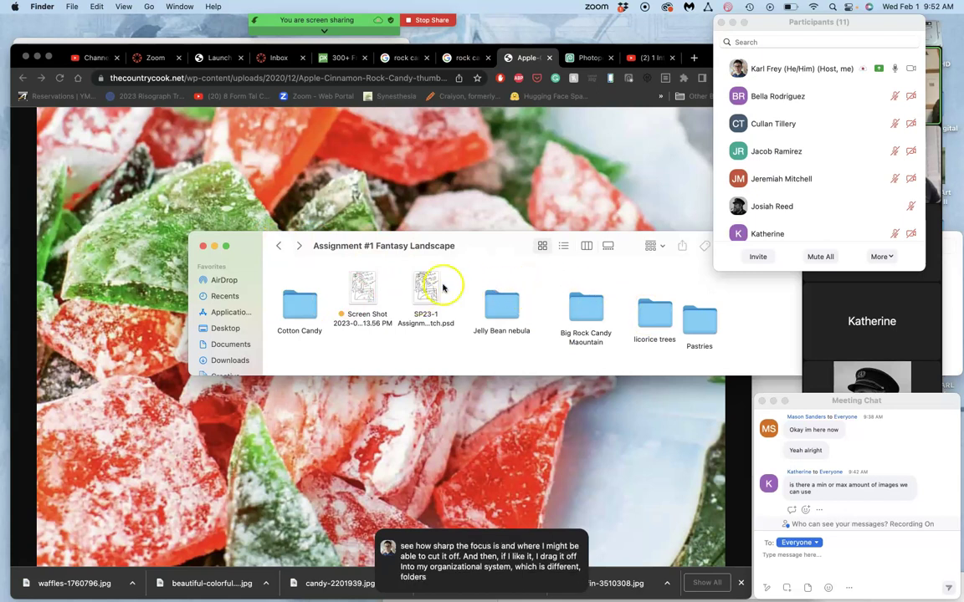
double_click(588, 309)
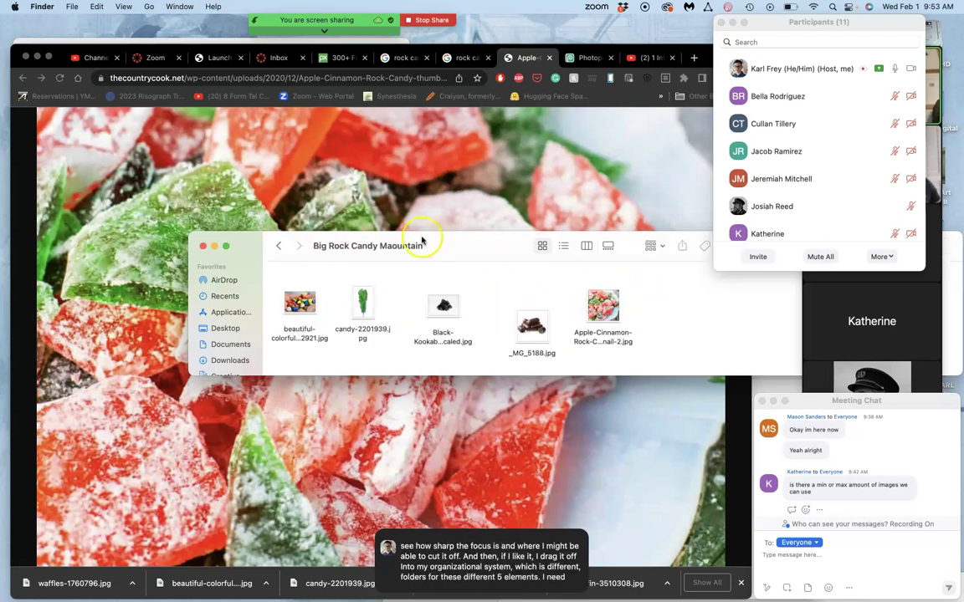
left_click(279, 246)
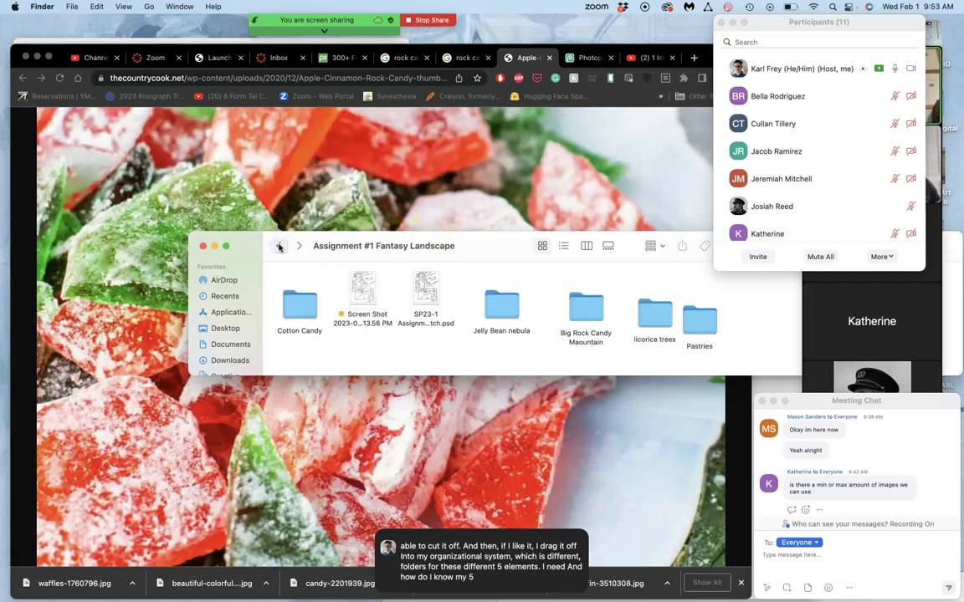
- Bring the Preview window with the numbered fantasy landscape sketch to the front
key("ctrl+Up")
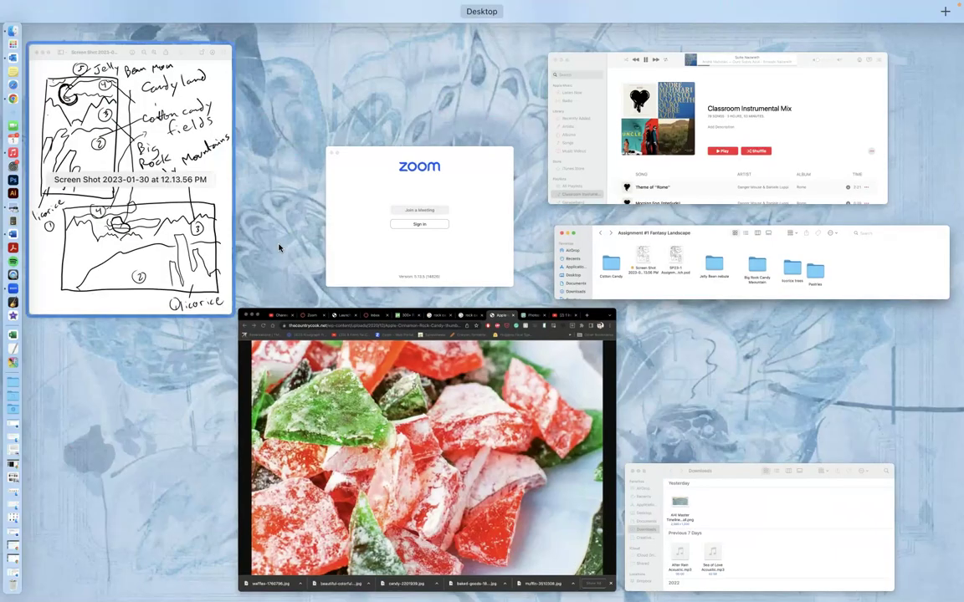
left_click(174, 195)
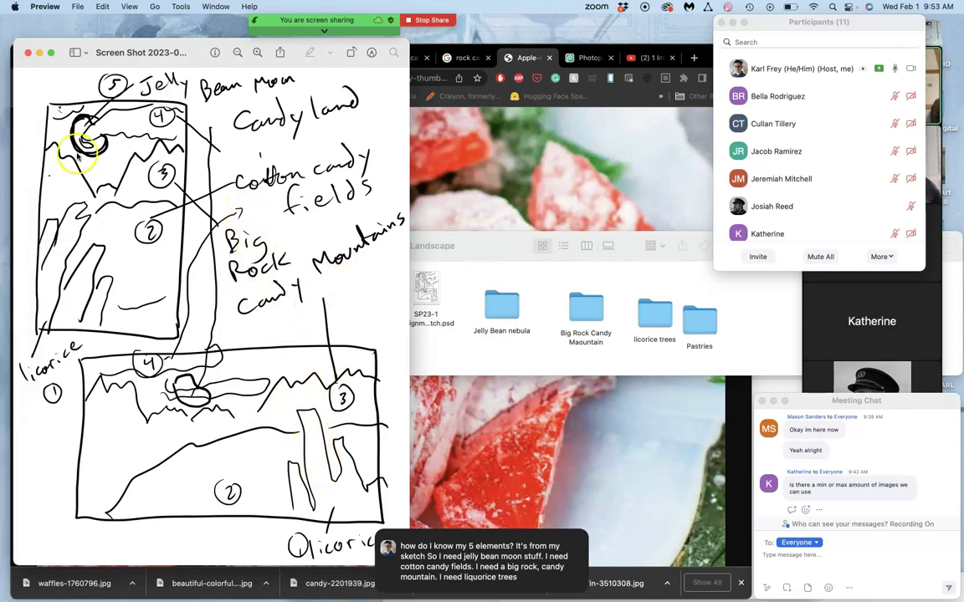
- Close the Apple Cinnamon page and open the yellow Rio Foods candy result in a new tab
left_click(503, 163)
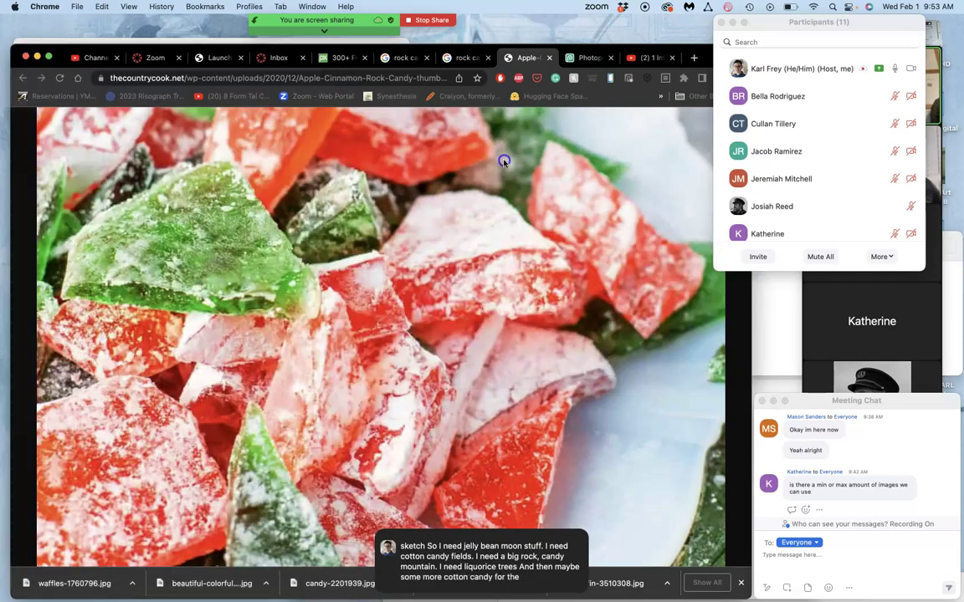
left_click(550, 58)
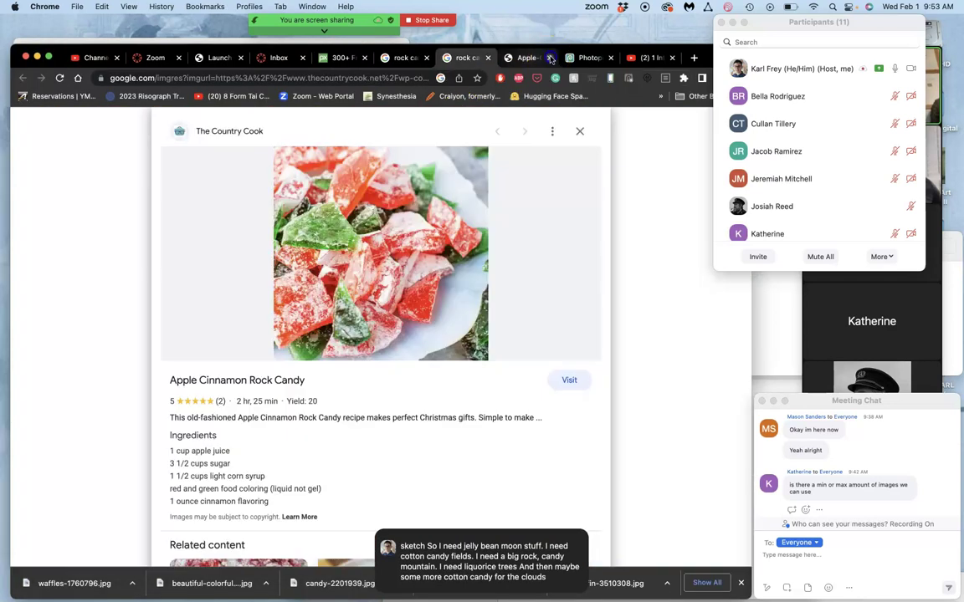
left_click(412, 59)
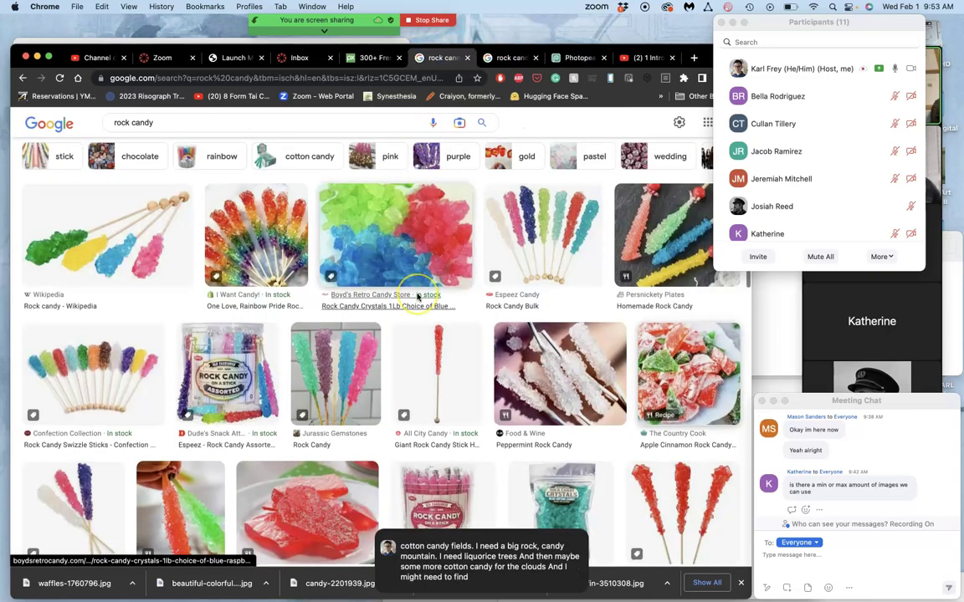
scroll(420, 276, "down", 10)
scroll(416, 295, "down", 8)
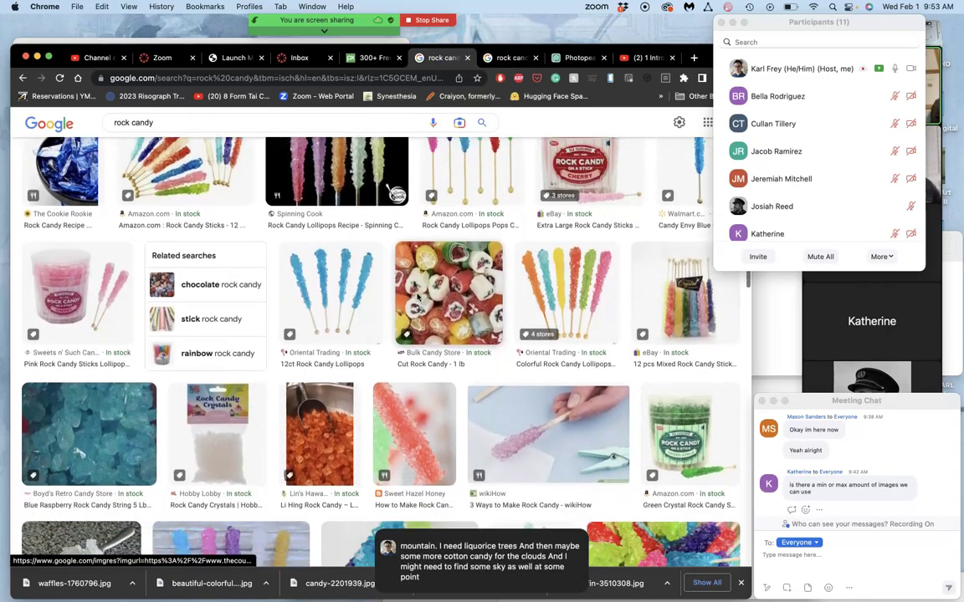
scroll(417, 295, "down", 10)
scroll(417, 294, "down", 4)
scroll(417, 295, "down", 1)
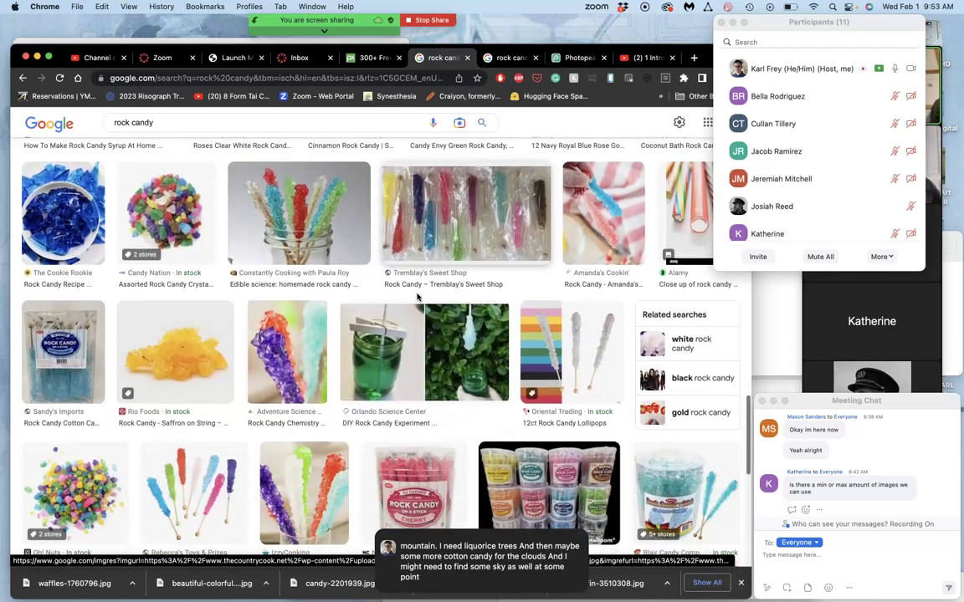
left_click(181, 362)
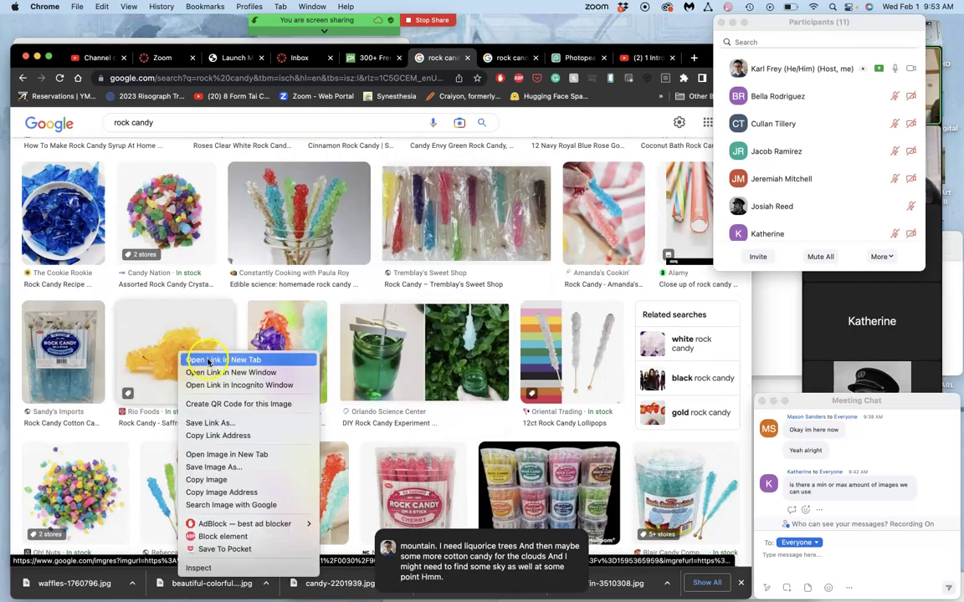
- Open the blue rock candy and The Cookie Rookie results in new tabs
scroll(339, 365, "down", 10)
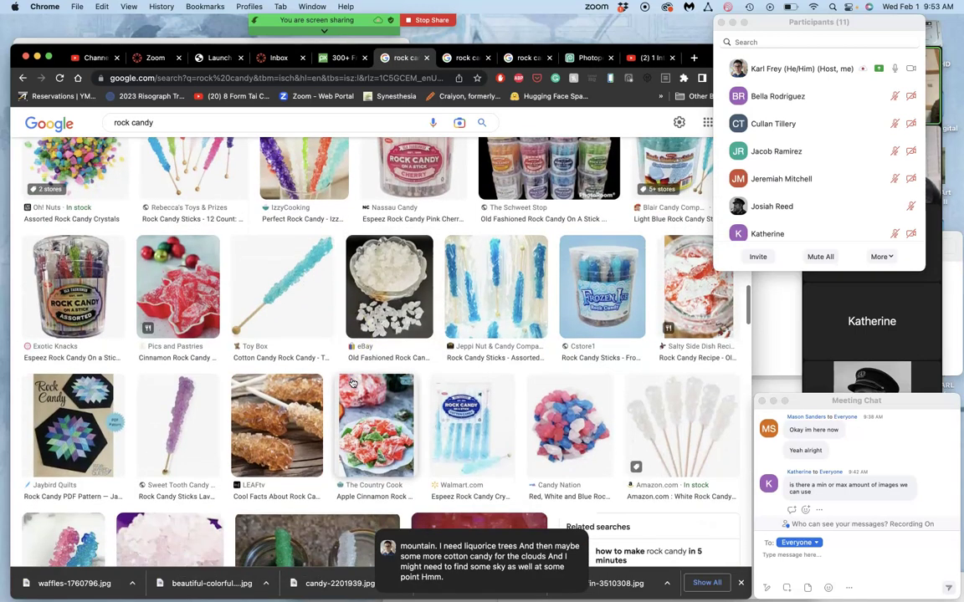
scroll(352, 382, "down", 15)
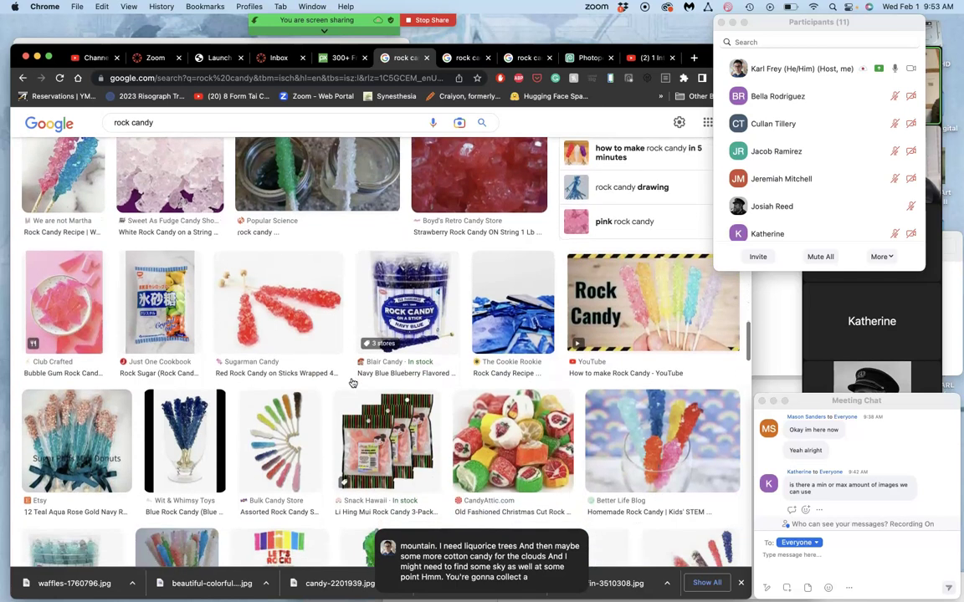
scroll(352, 383, "down", 8)
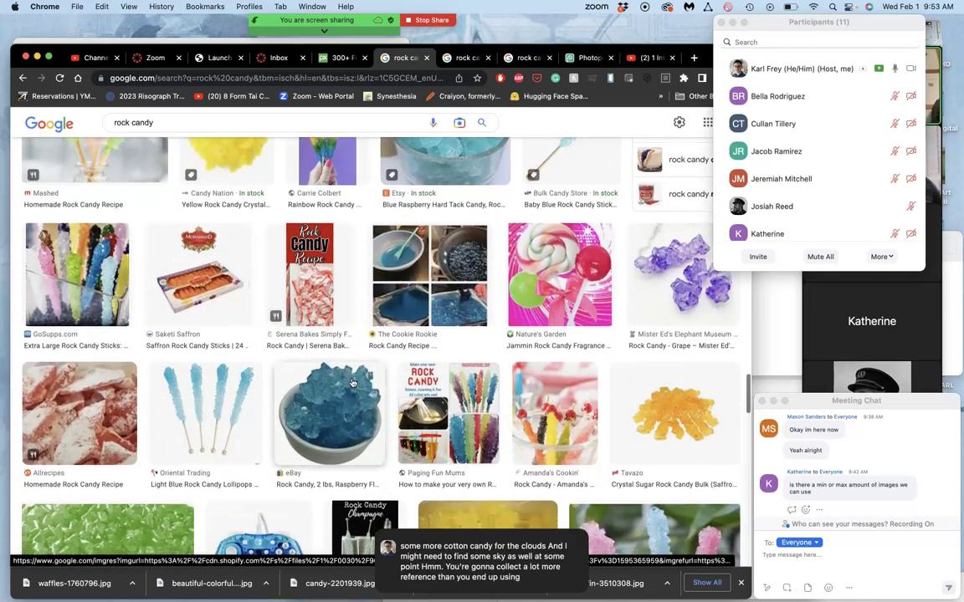
scroll(352, 382, "down", 2)
right_click(358, 372)
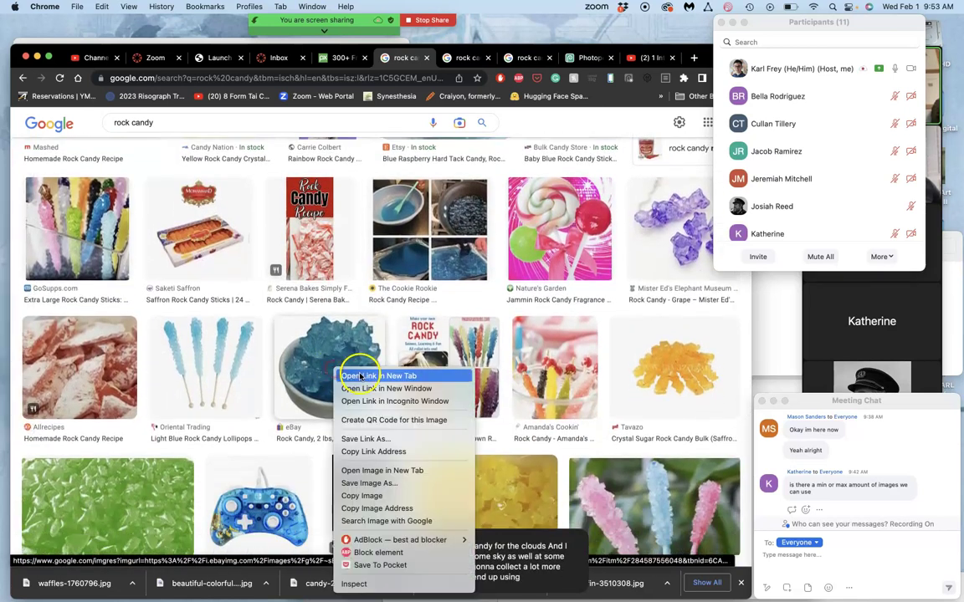
left_click(360, 376)
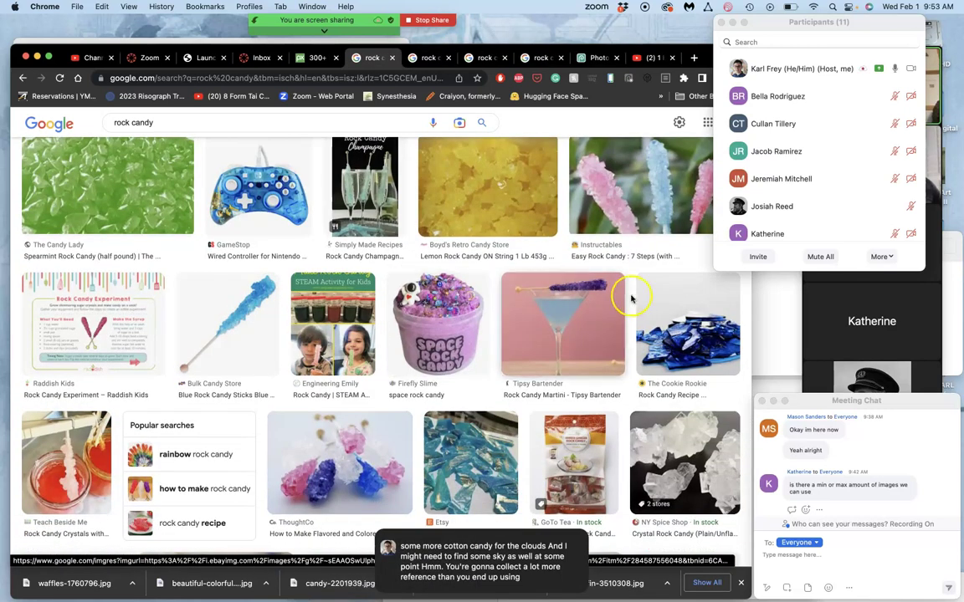
right_click(698, 334)
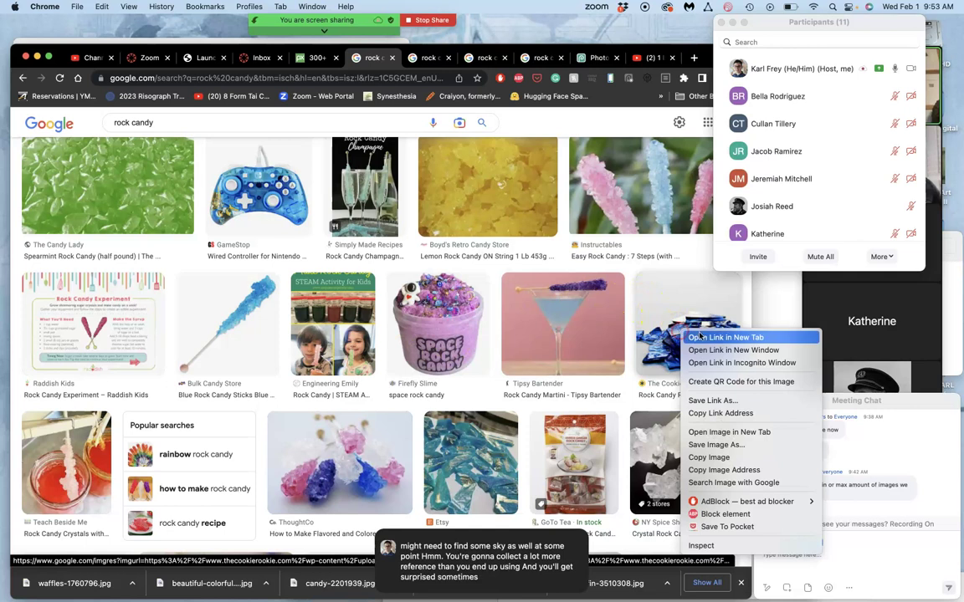
left_click(700, 338)
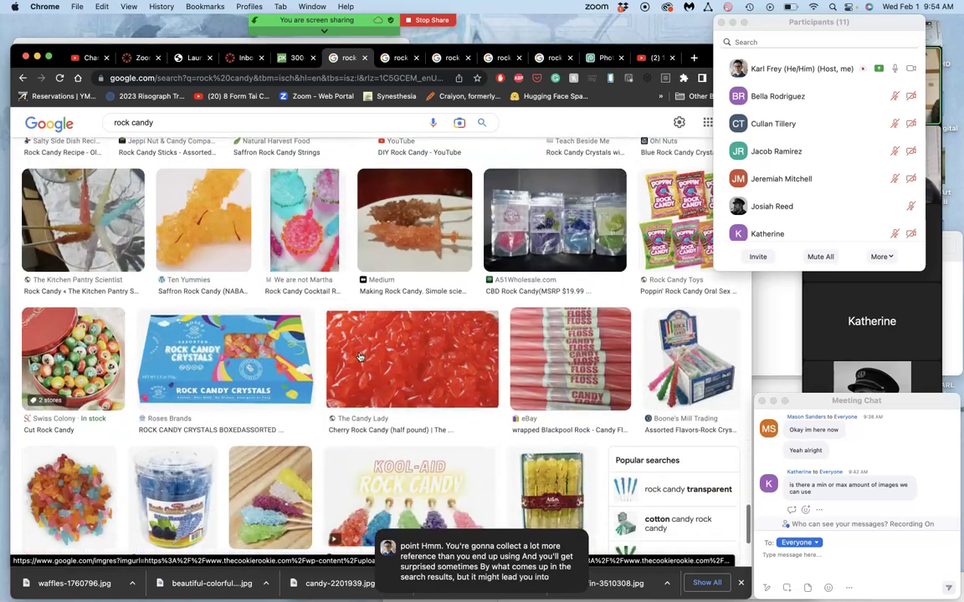
scroll(360, 358, "down", 10)
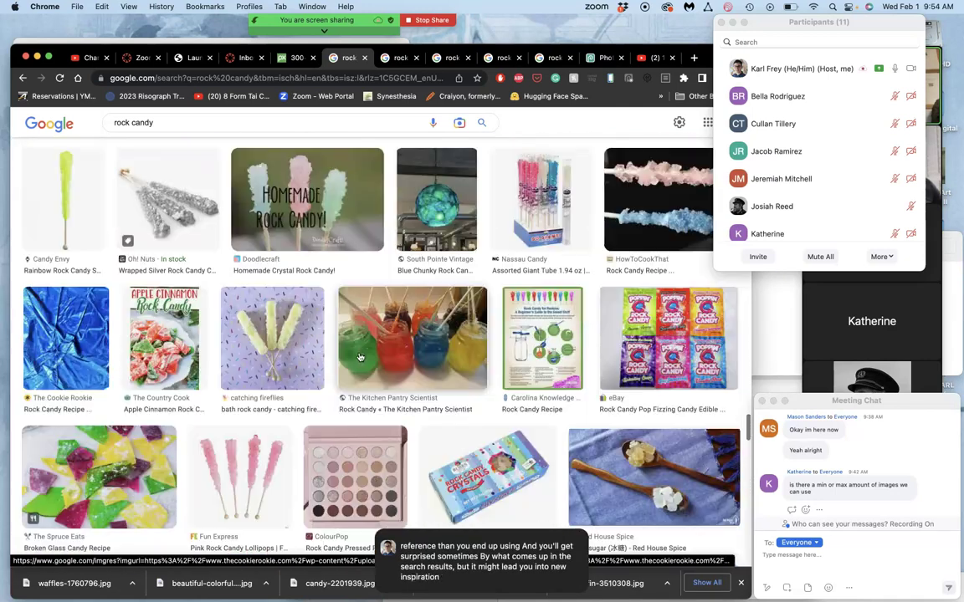
scroll(360, 358, "down", 10)
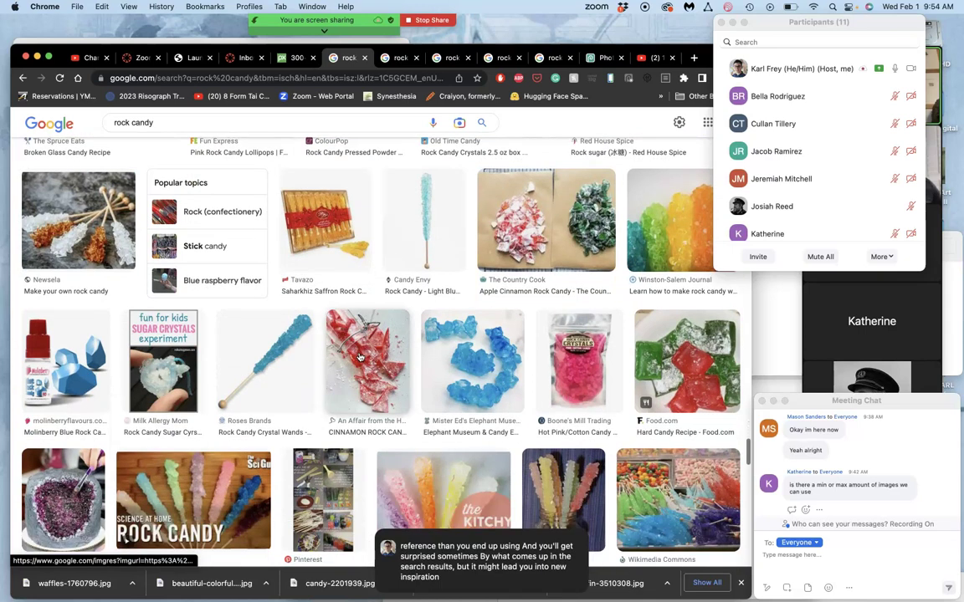
scroll(360, 357, "down", 10)
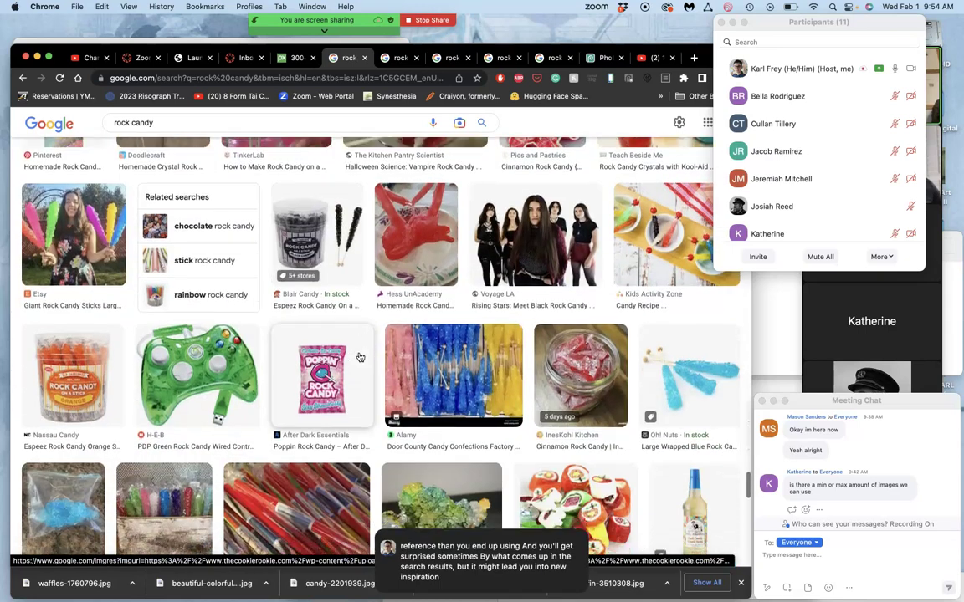
scroll(359, 357, "down", 5)
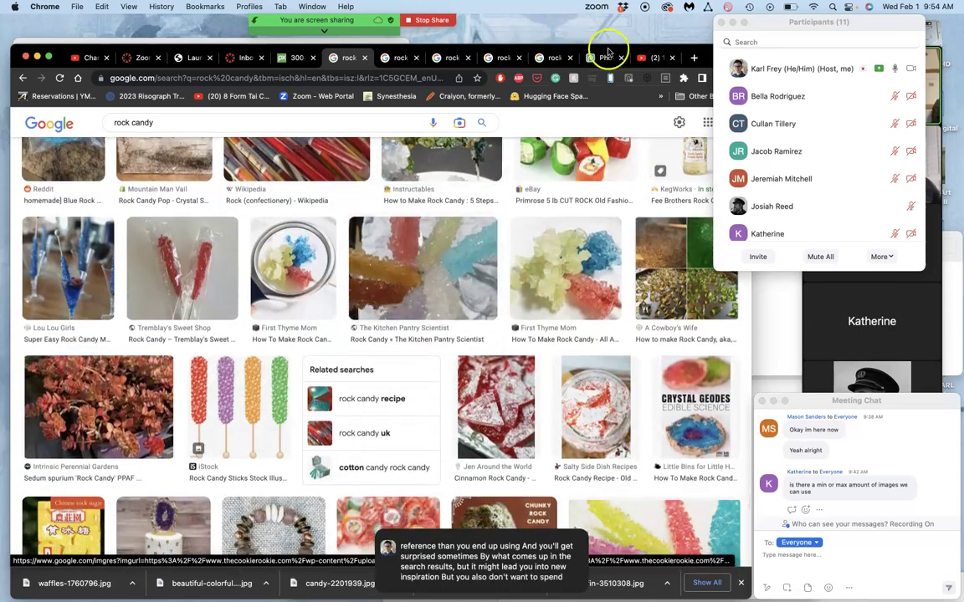
- Close the Apple Cinnamon preview and open the yellow saffron candy image full-size
left_click(401, 59)
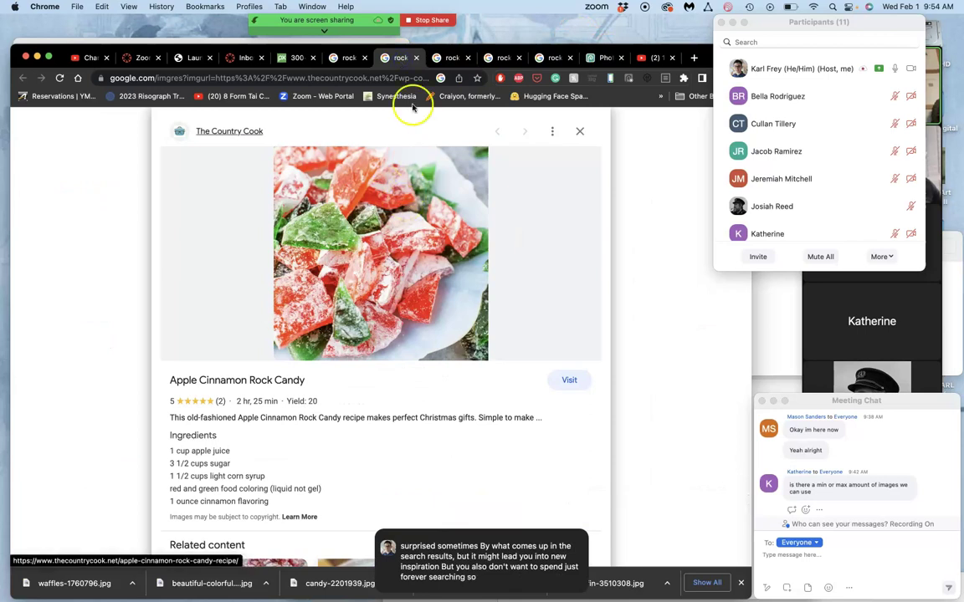
left_click(416, 58)
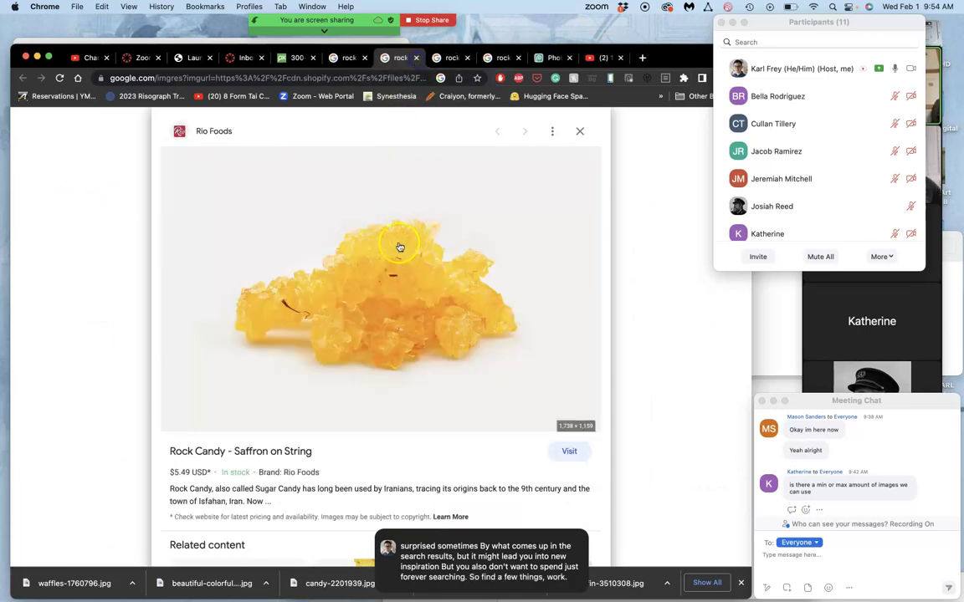
right_click(388, 301)
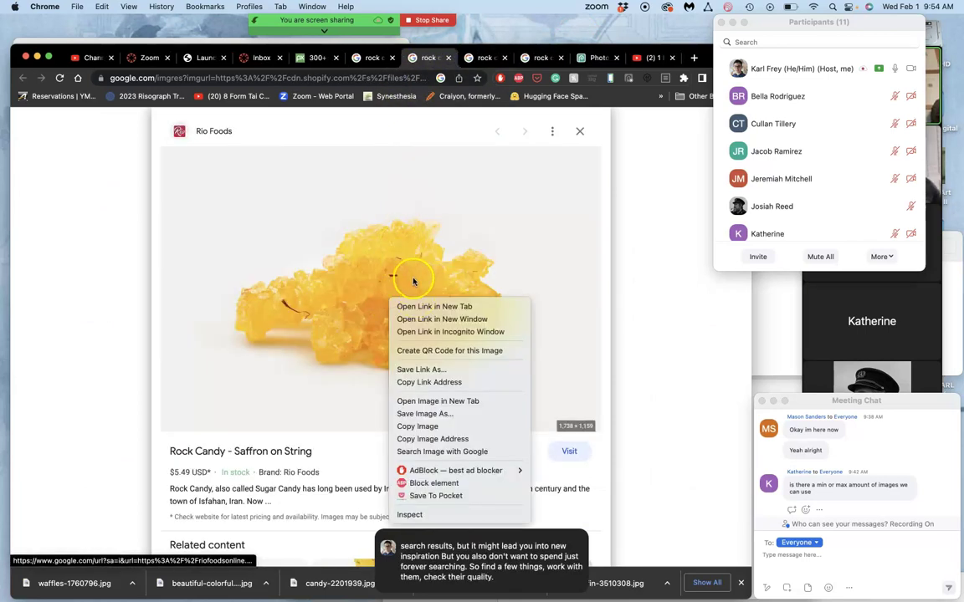
left_click(441, 403)
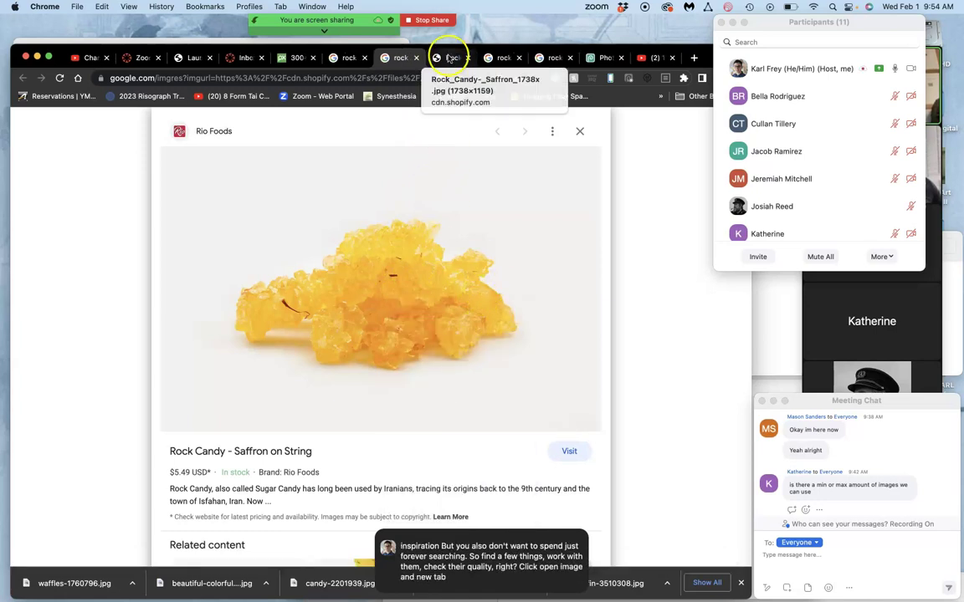
left_click(449, 58)
left_click(387, 368)
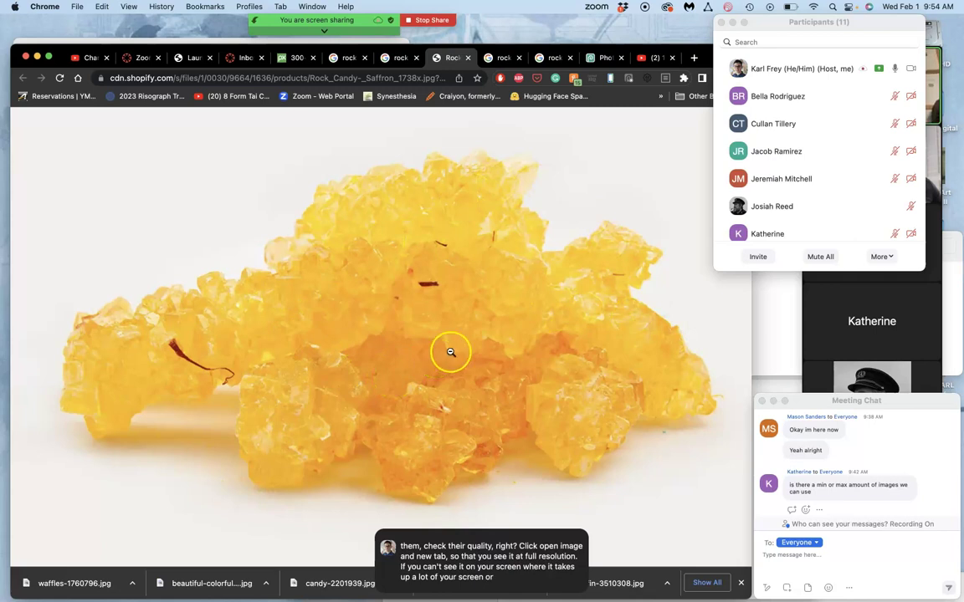
- Drag the saffron rock candy image into the Big Rock Candy Maountain folder
left_click(774, 321)
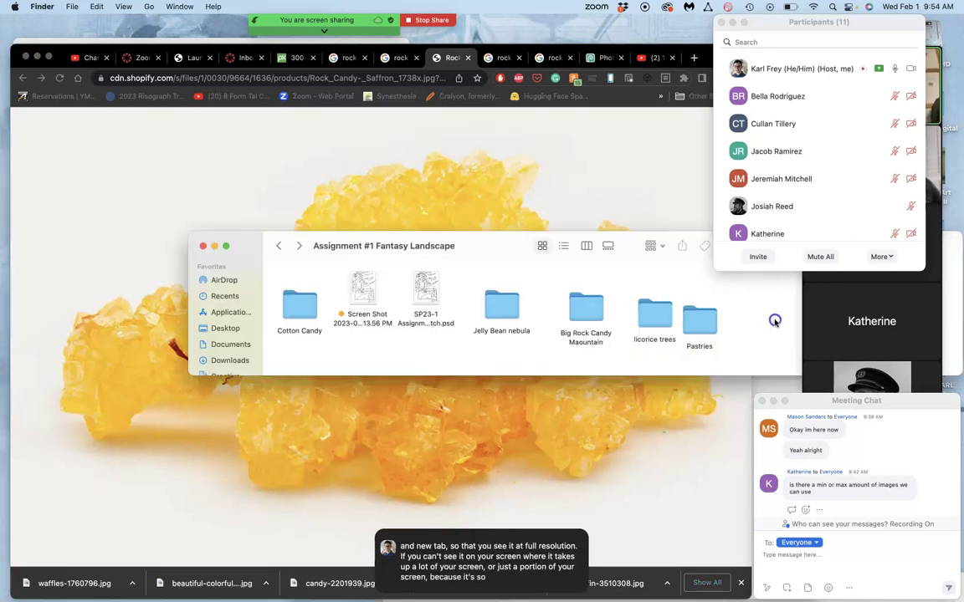
double_click(585, 306)
left_click(543, 384)
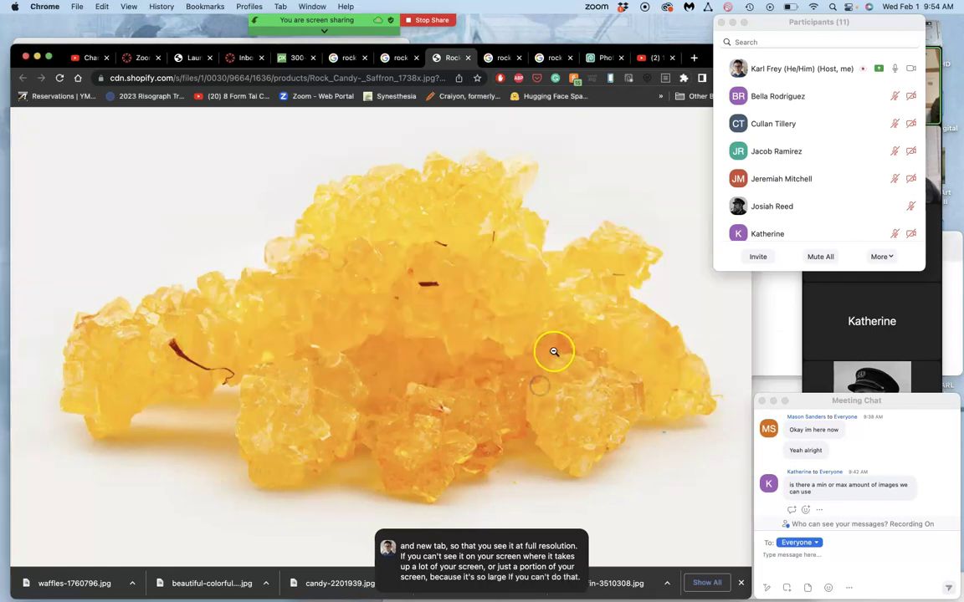
left_click_drag(553, 351, 771, 330)
- Close the leftover tabs and open the blue rock candy image full-size in a new tab
left_click(469, 57)
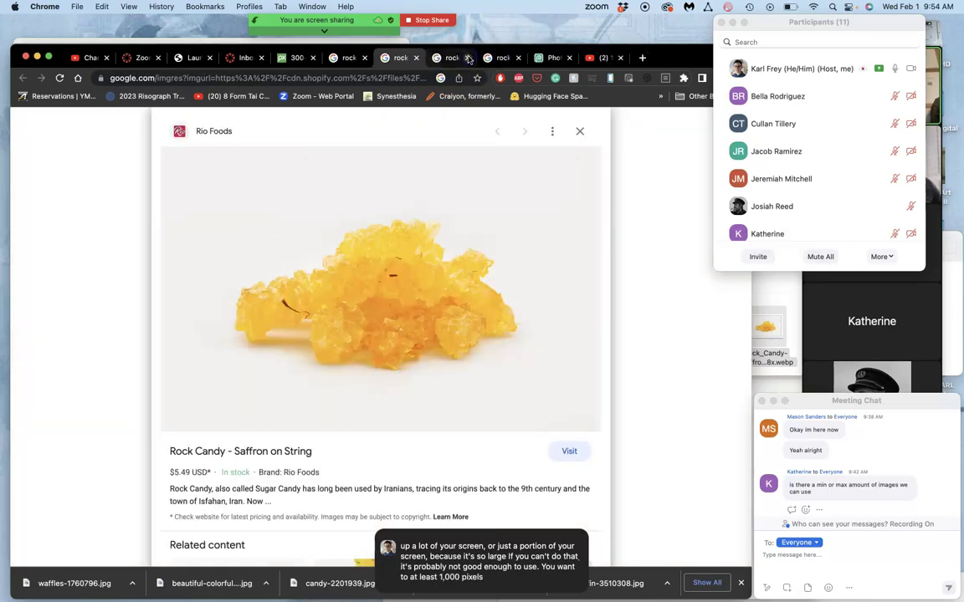
left_click(466, 57)
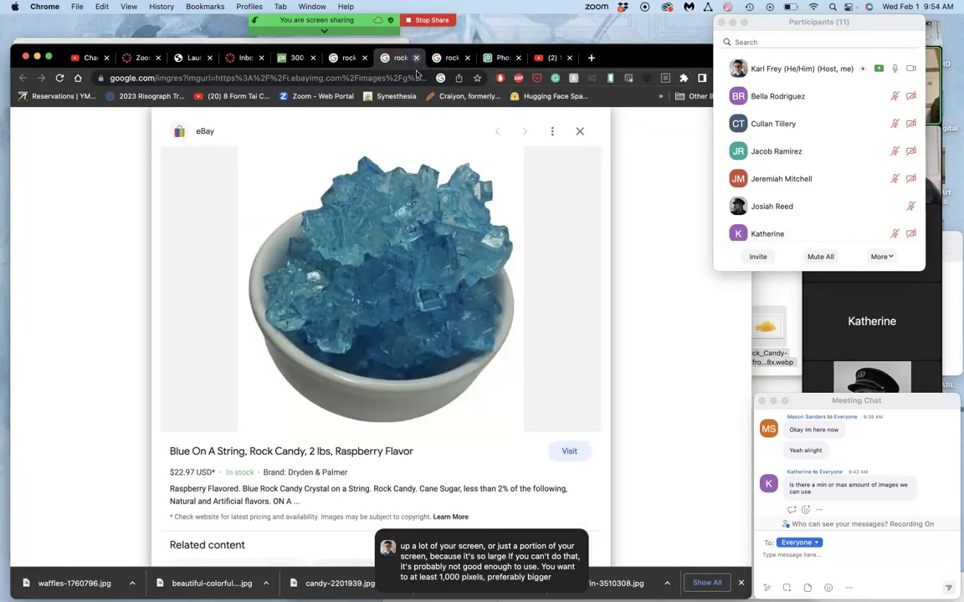
right_click(391, 269)
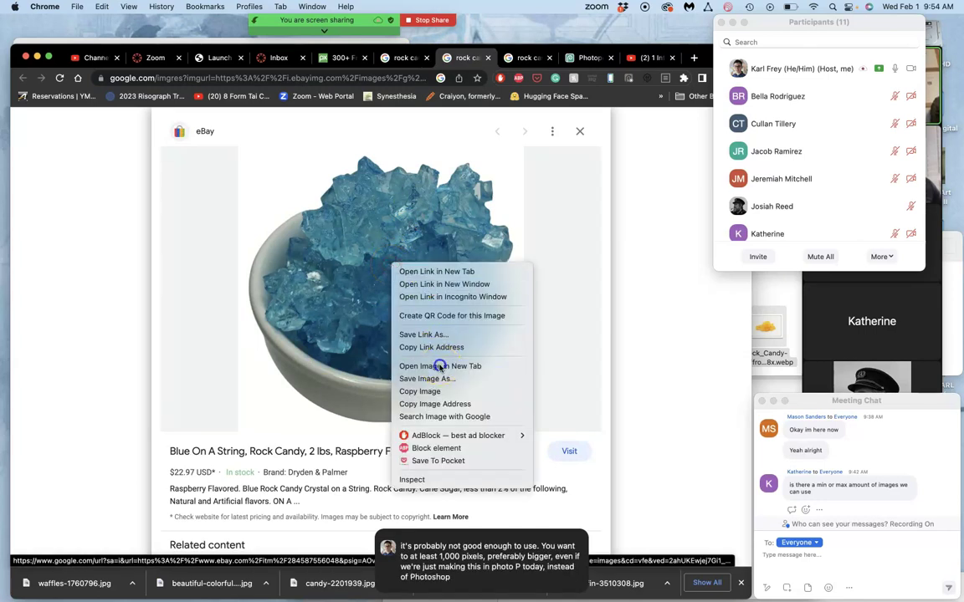
left_click(440, 367)
left_click(489, 57)
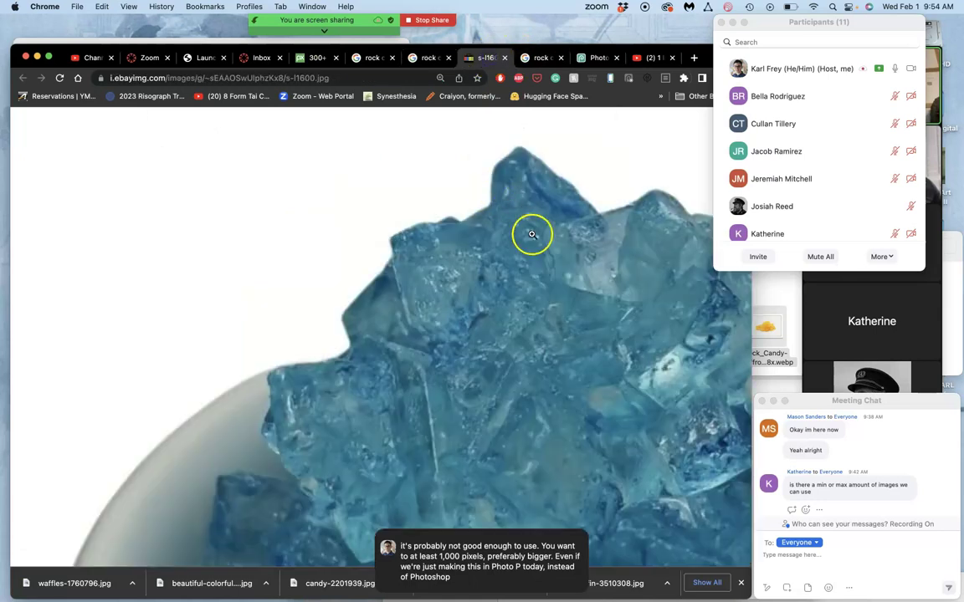
- Save the blue rock candy photo to the desktop as s-l1600.jpg and close its tab
scroll(521, 251, "up", 10)
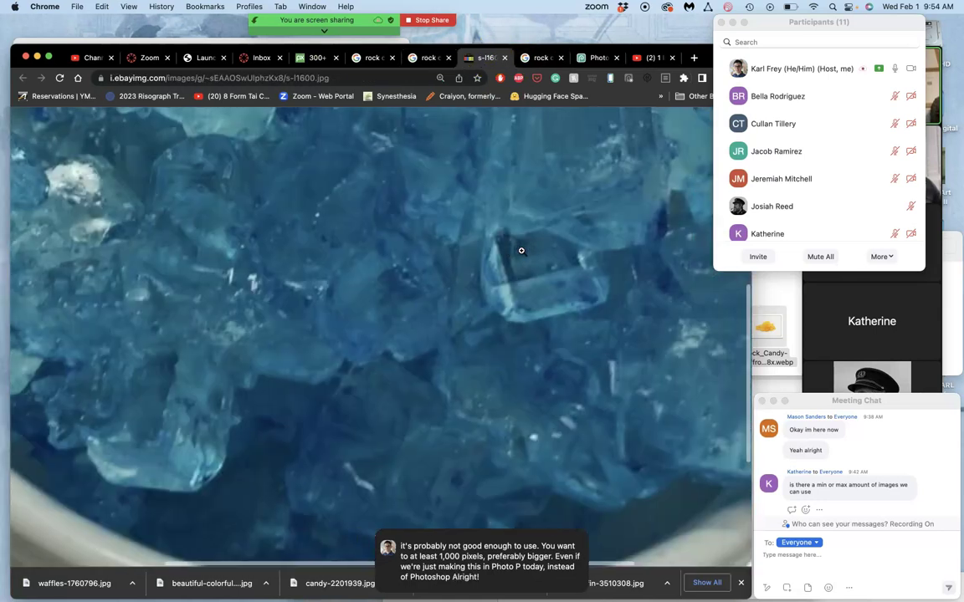
scroll(520, 251, "down", 10)
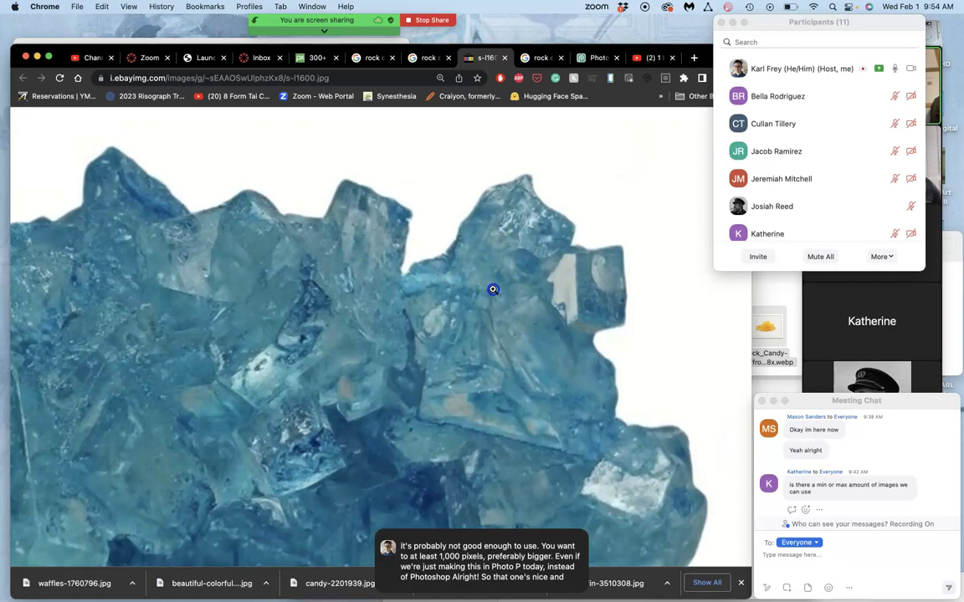
left_click_drag(492, 290, 773, 293)
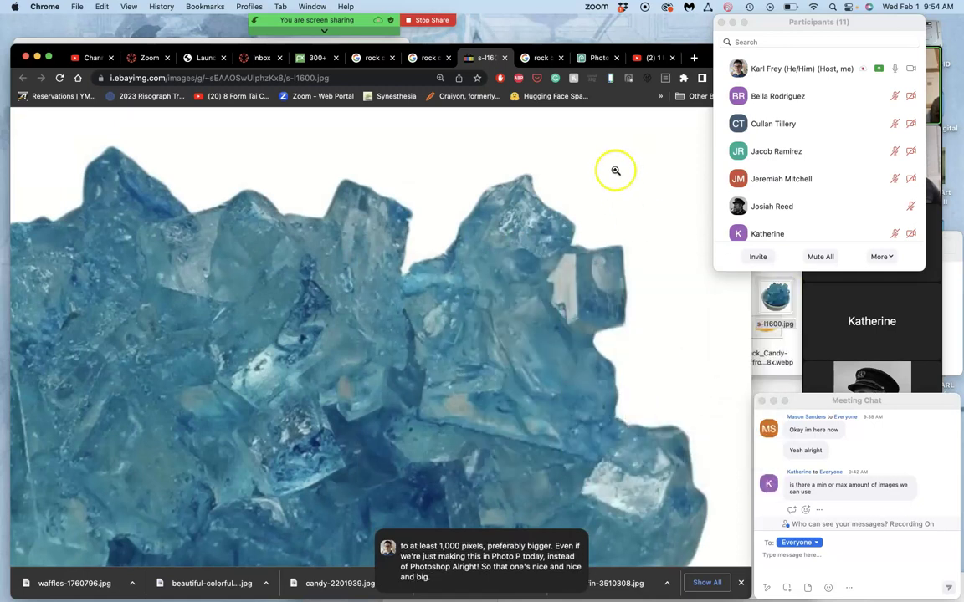
left_click(504, 58)
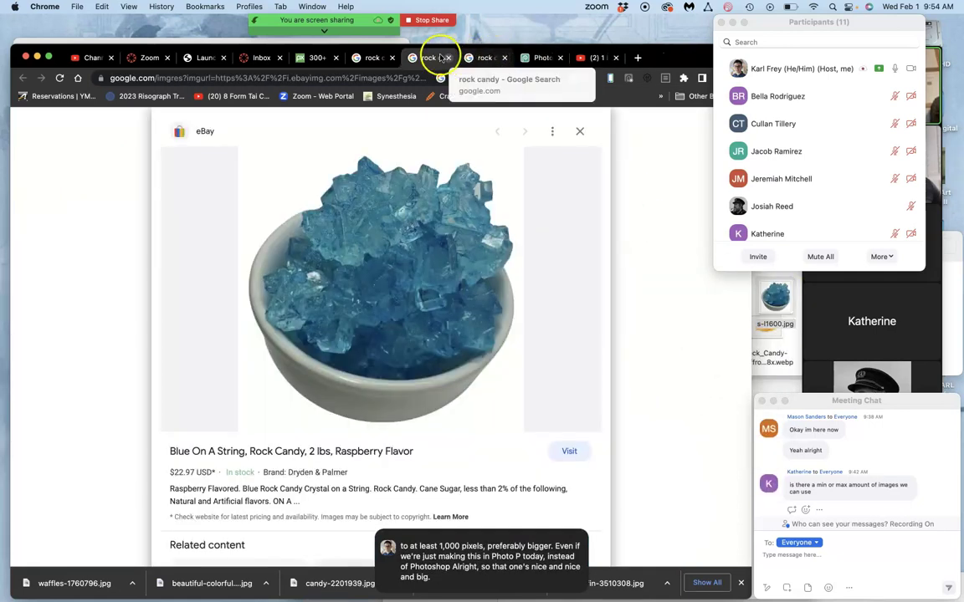
- Close the old candy tabs and open The Cookie Rookie blue rock candy image full-size
left_click(392, 57)
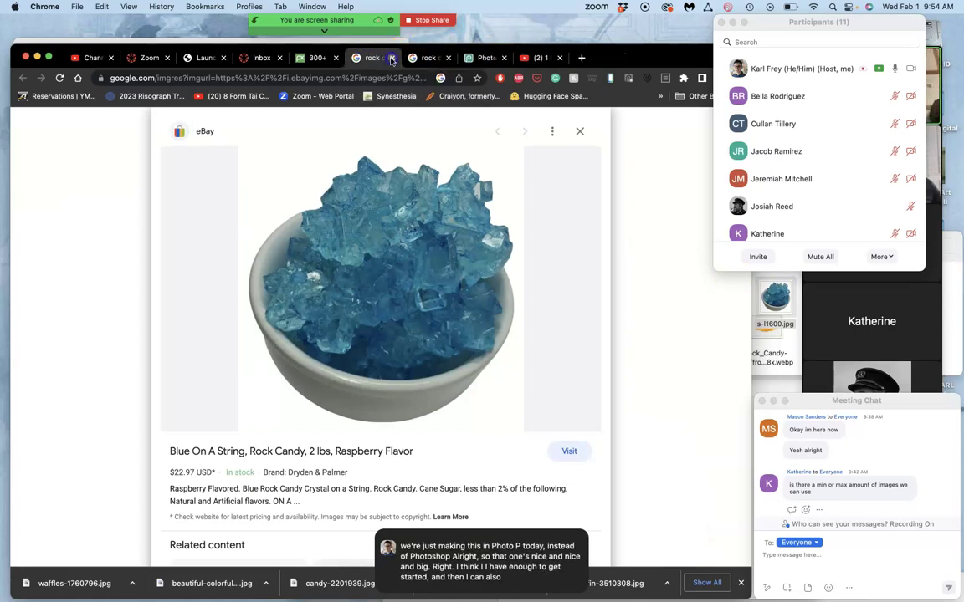
left_click(392, 58)
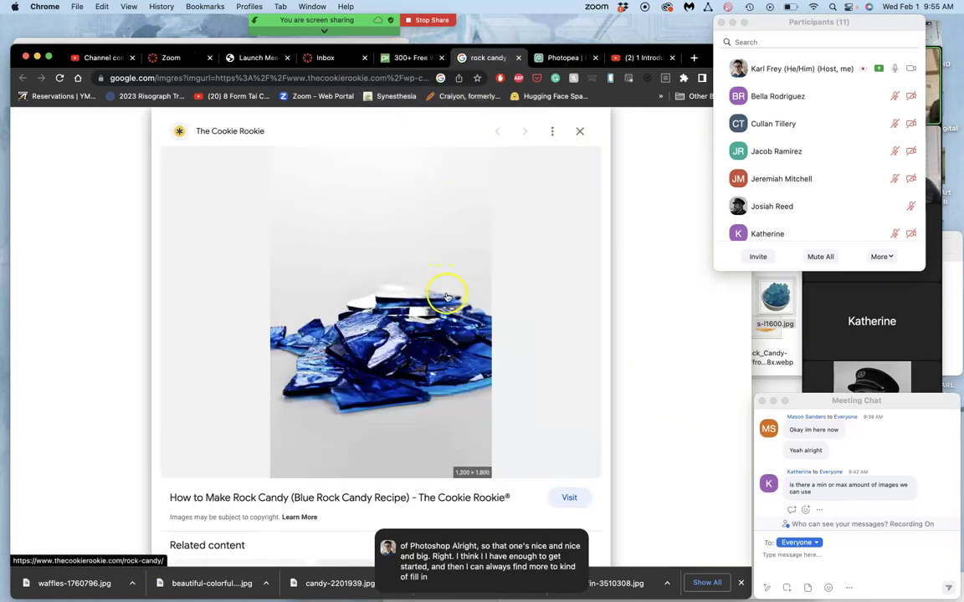
right_click(424, 349)
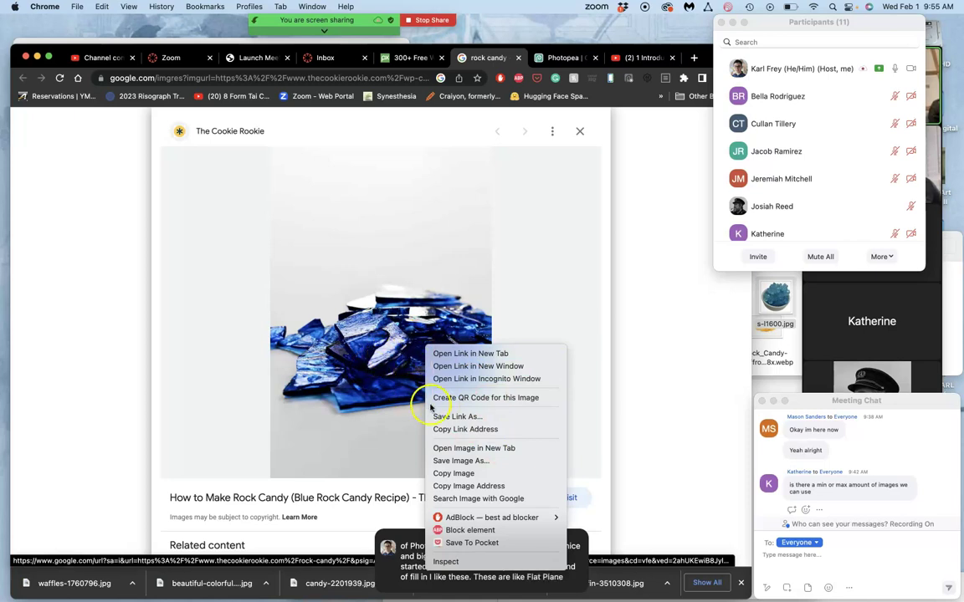
left_click(460, 448)
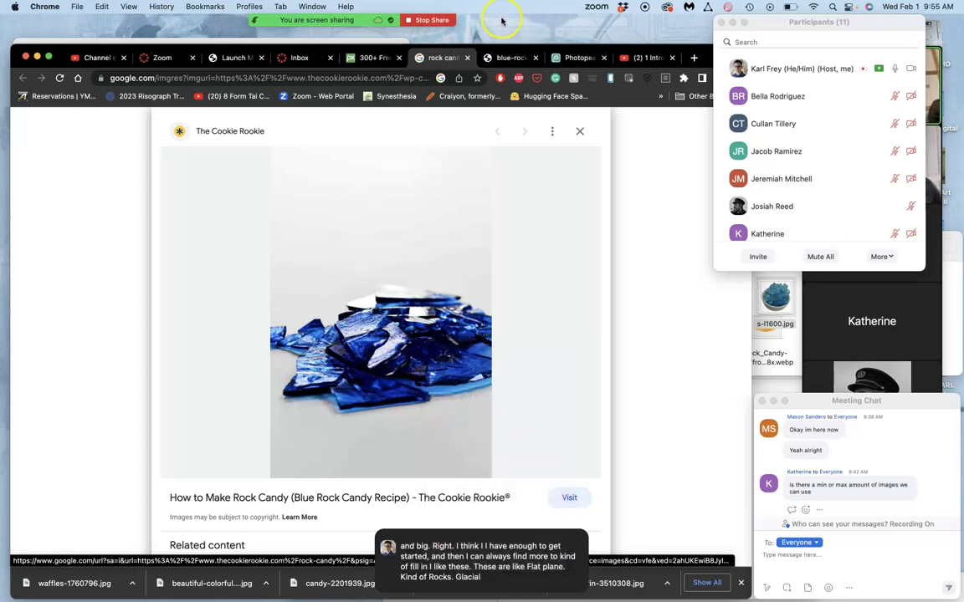
left_click(504, 59)
left_click(465, 295)
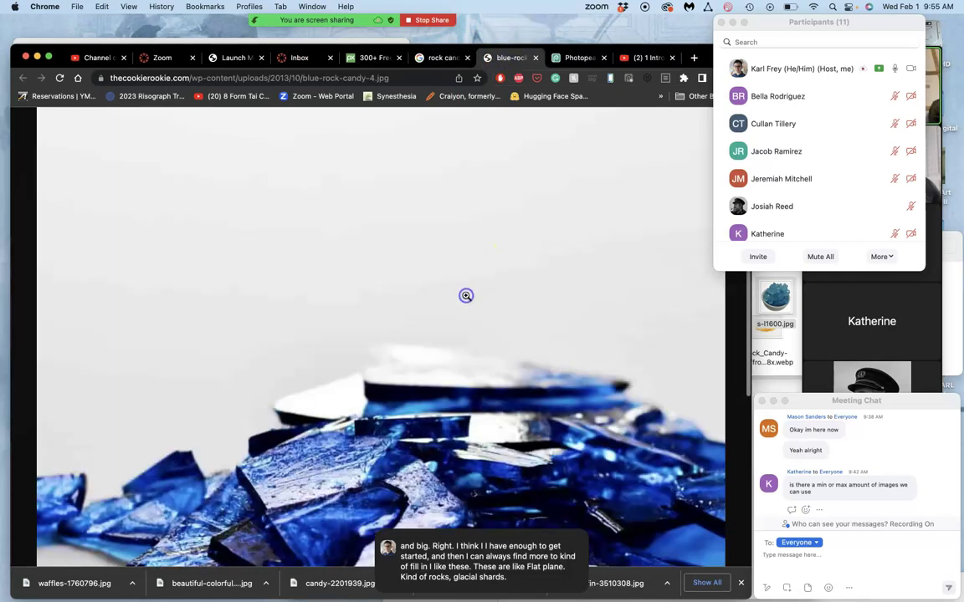
scroll(486, 391, "down", 5)
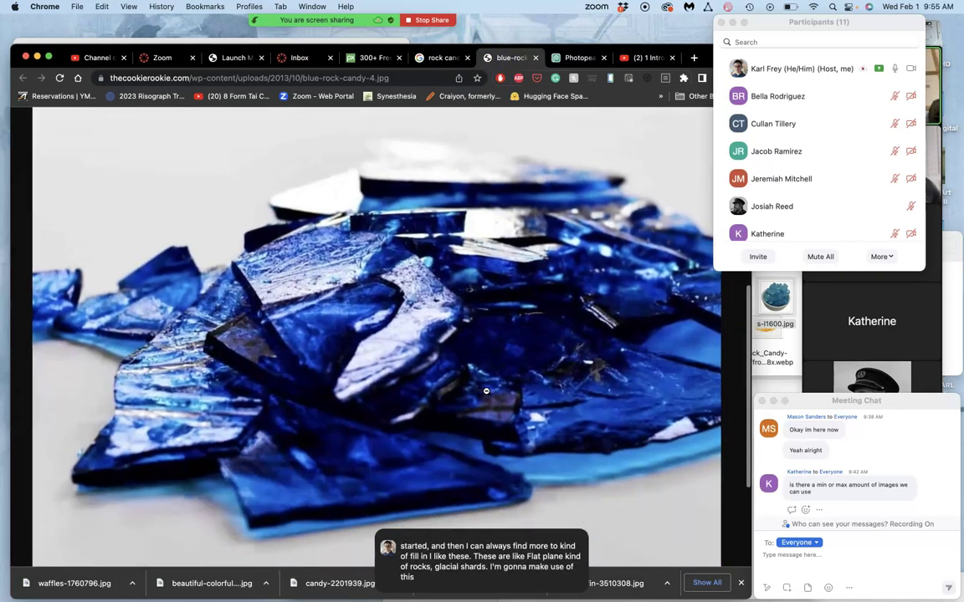
- Save blue-rock-candy-4.jpg into Assignment #1 Fantasy Landscape, then close the rock candy tabs
left_click(788, 343)
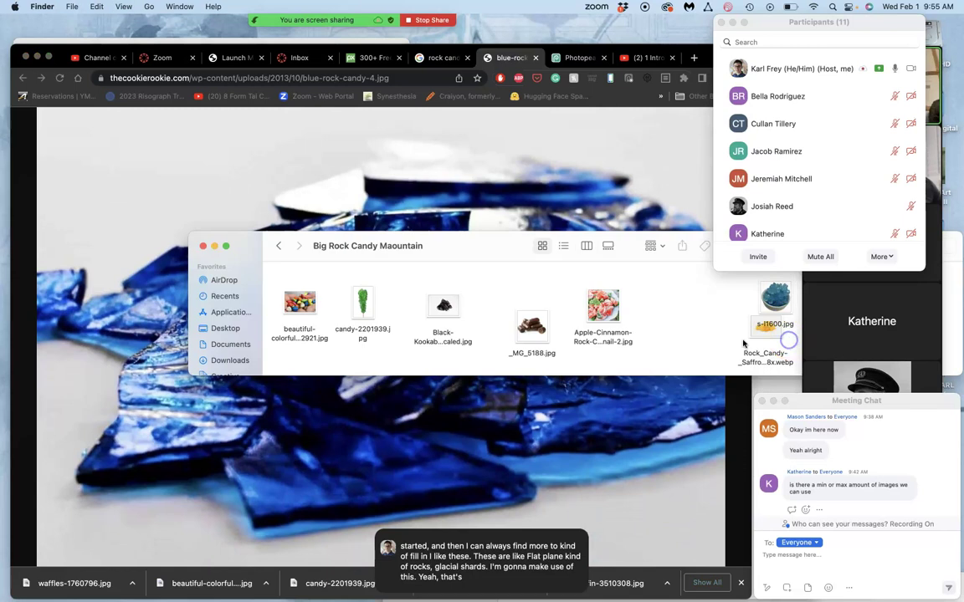
left_click(275, 246)
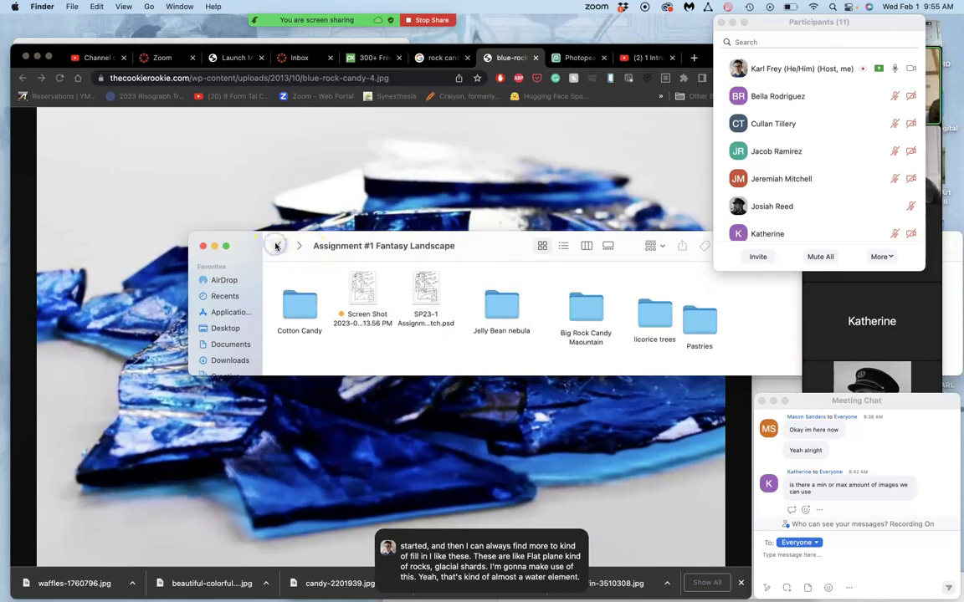
left_click(448, 408)
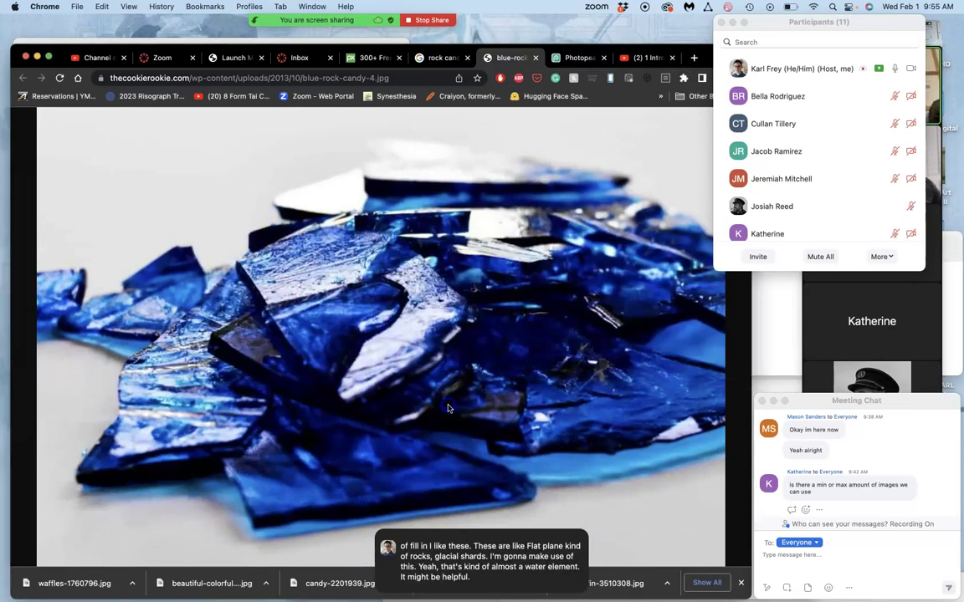
left_click_drag(588, 313, 544, 288)
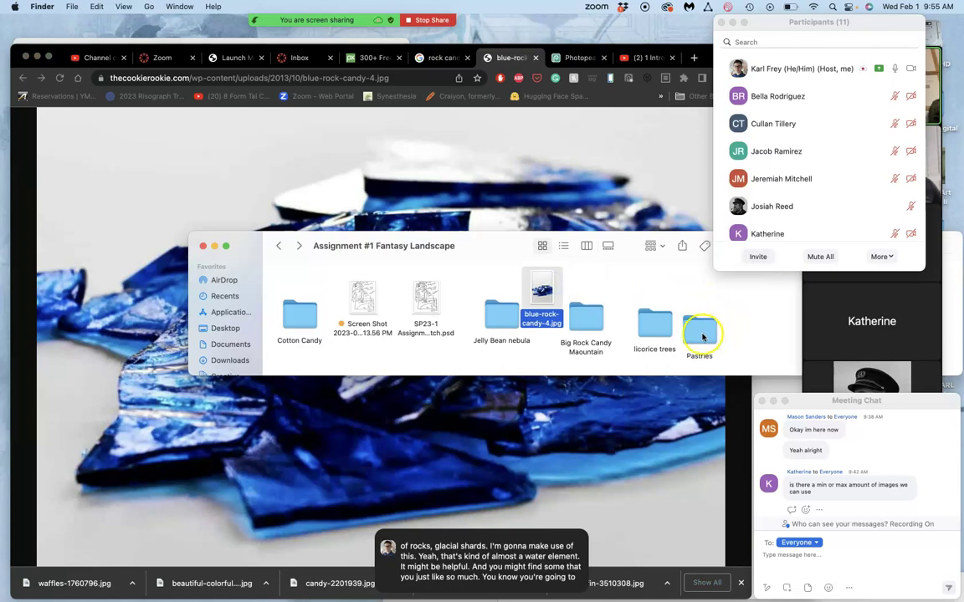
double_click(701, 334)
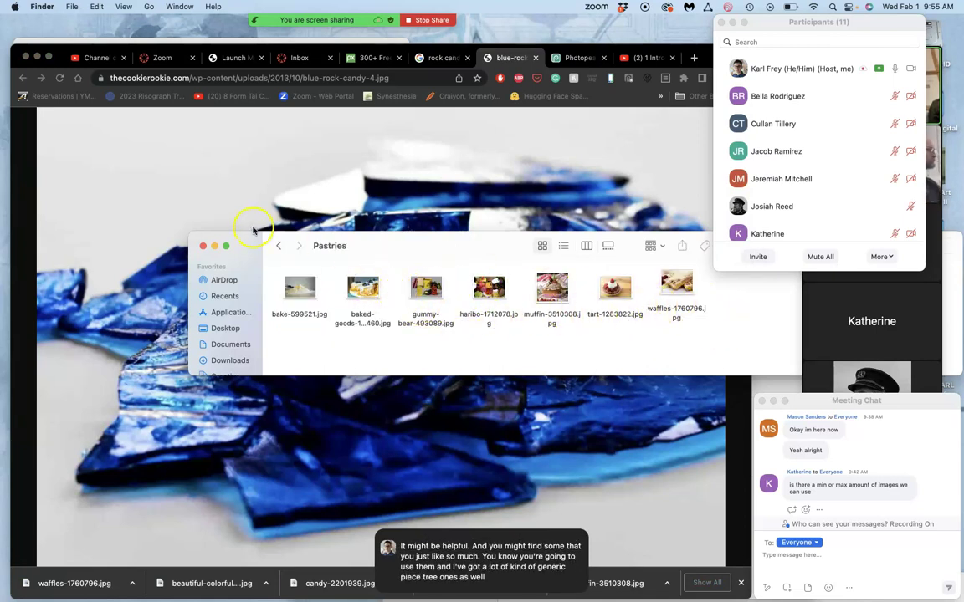
left_click(279, 248)
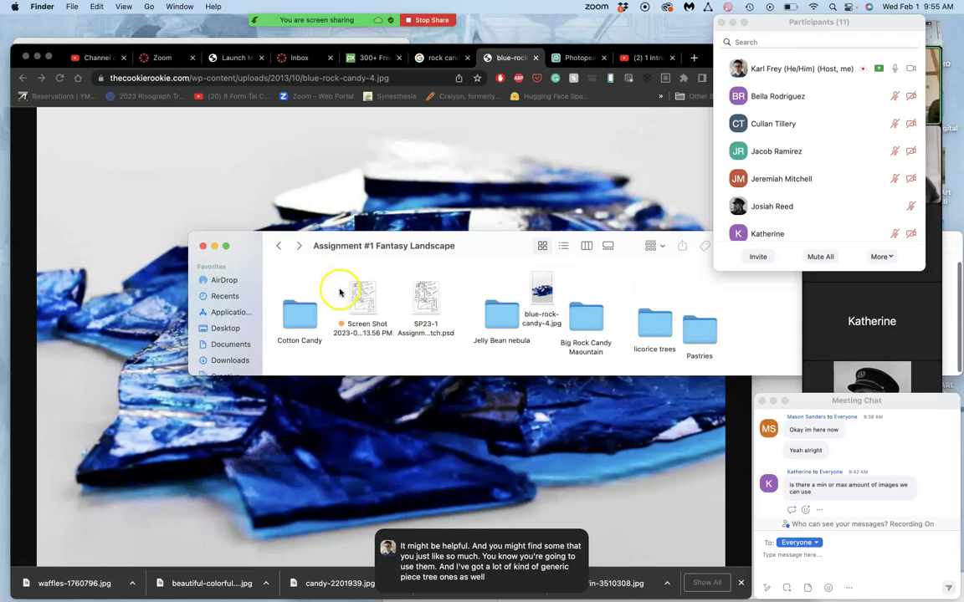
left_click(202, 173)
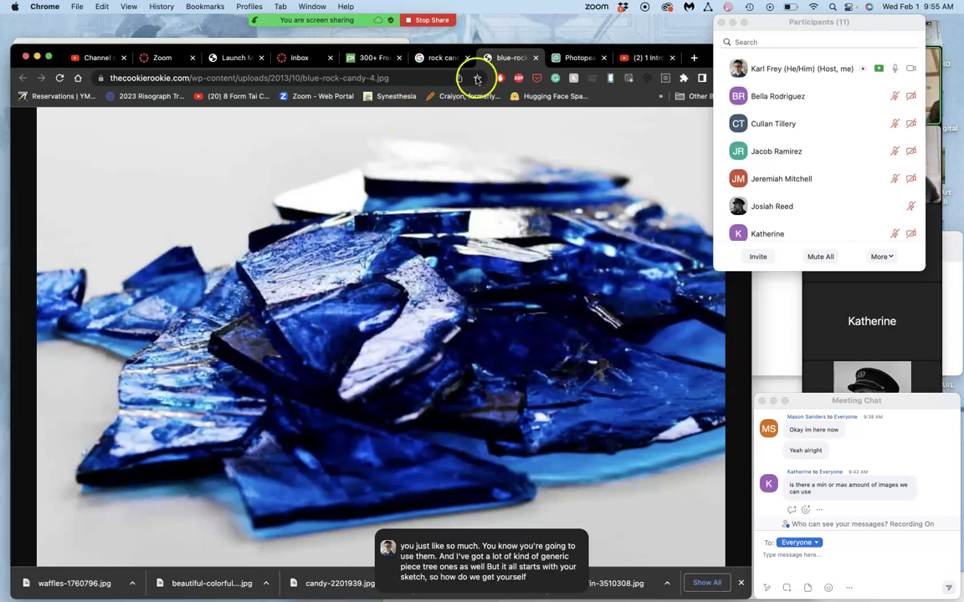
left_click(534, 57)
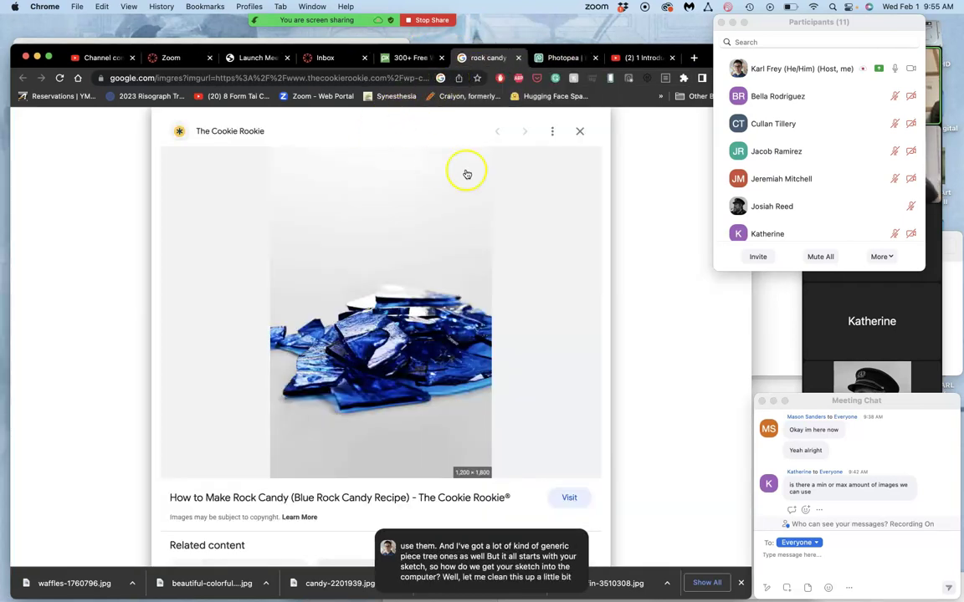
left_click(518, 57)
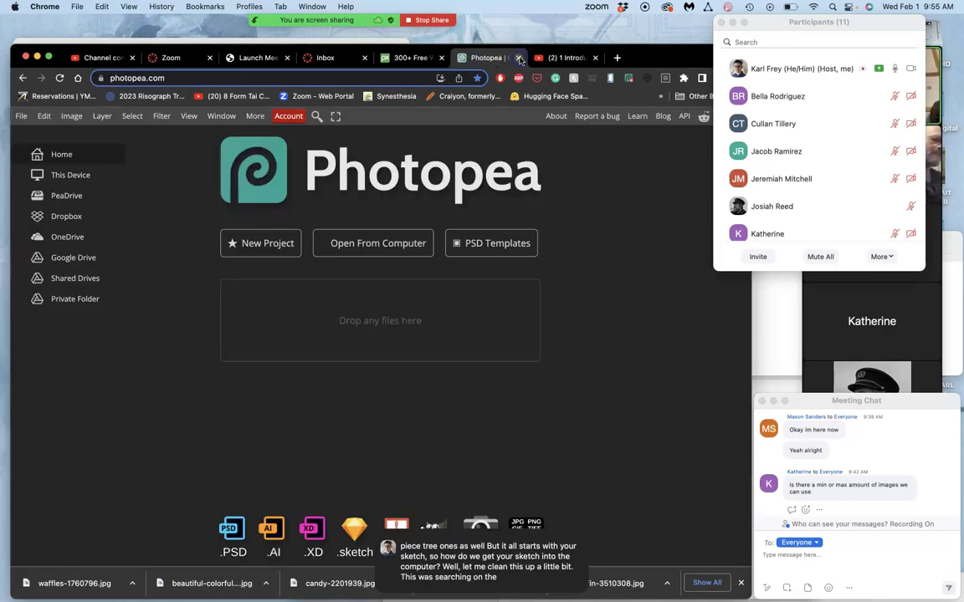
- Open the cake tart with berries photo page from the Pixabay whipped cream results
left_click(426, 60)
scroll(334, 186, "up", 10)
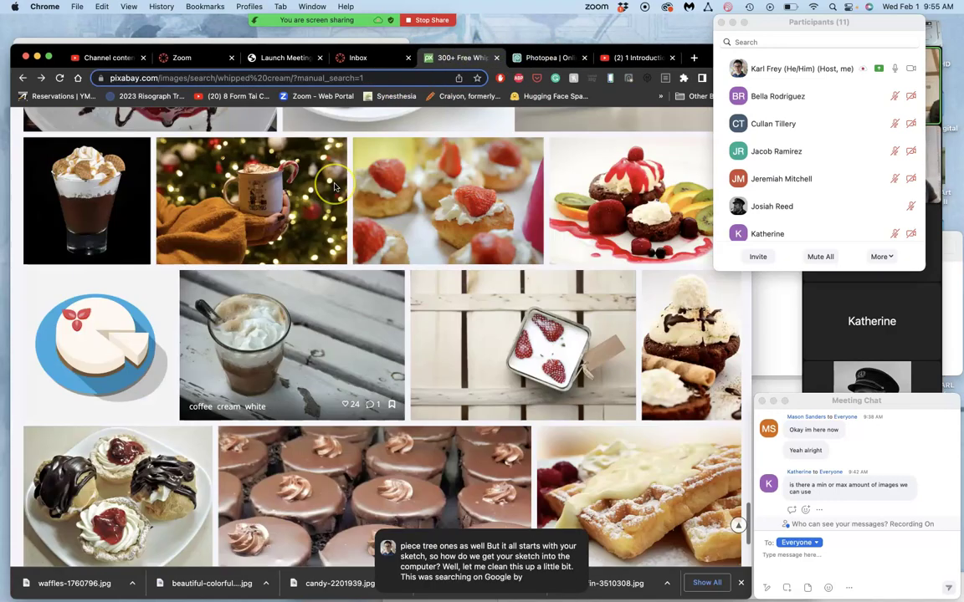
scroll(335, 186, "up", 10)
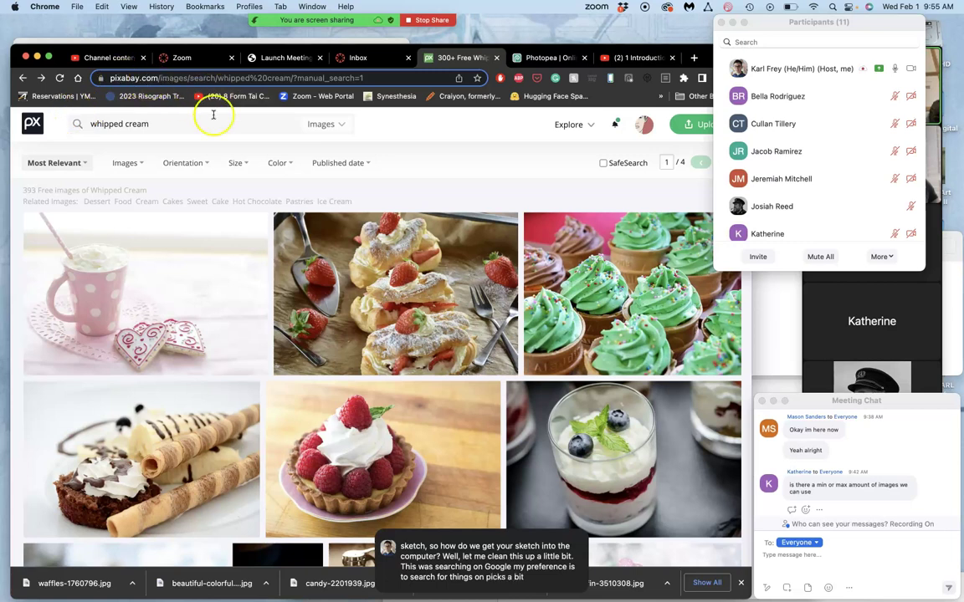
scroll(389, 313, "down", 5)
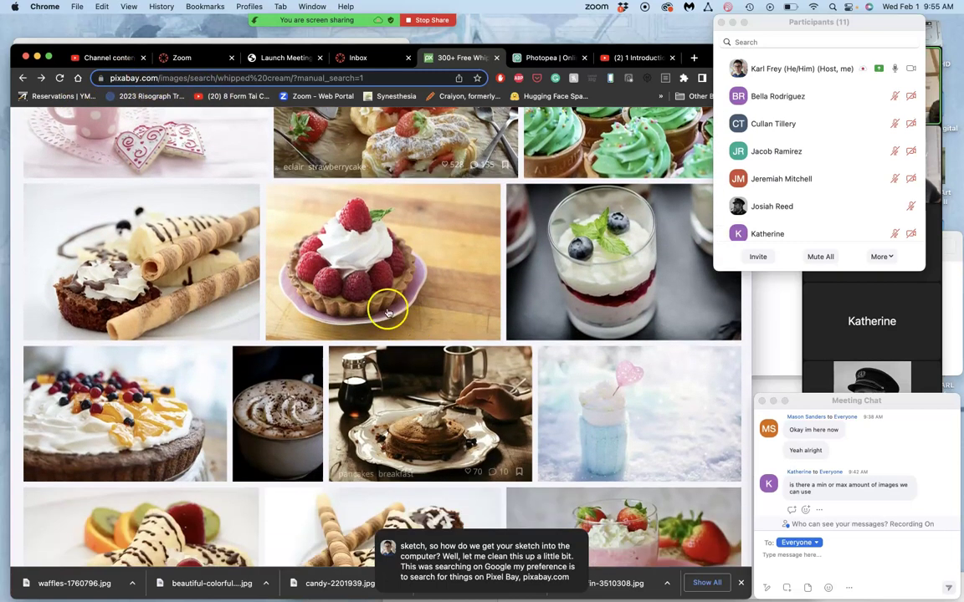
scroll(424, 413, "down", 2)
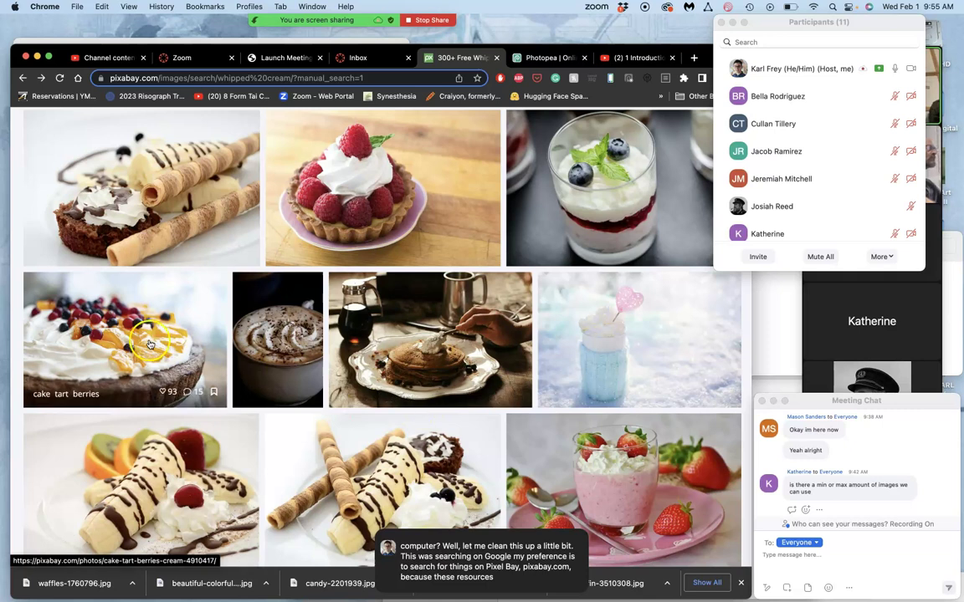
right_click(148, 344)
left_click(180, 344)
left_click(489, 55)
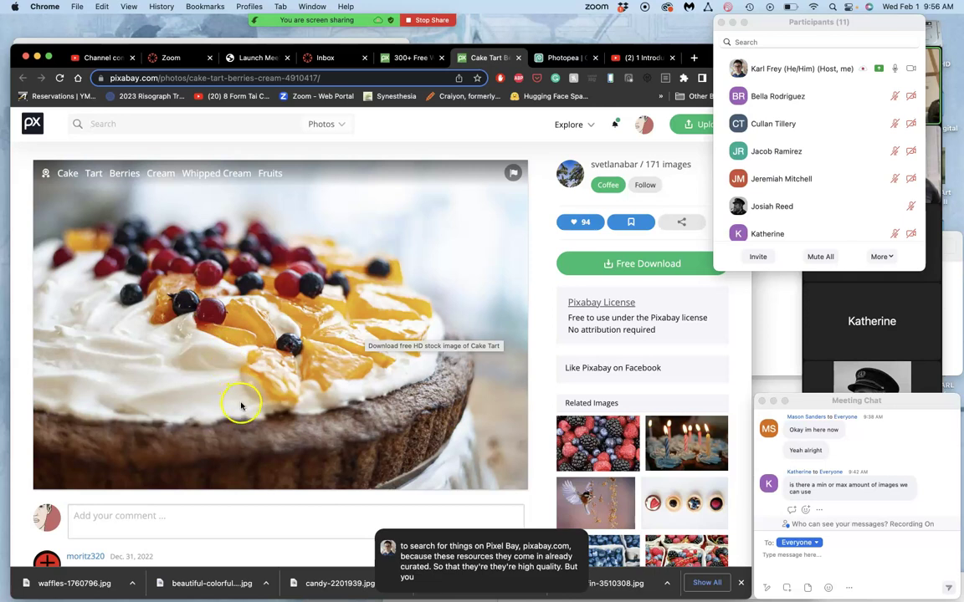
- Download the photo at 4272×2848 as cake-4910417.jpg and return to the results
left_click(610, 262)
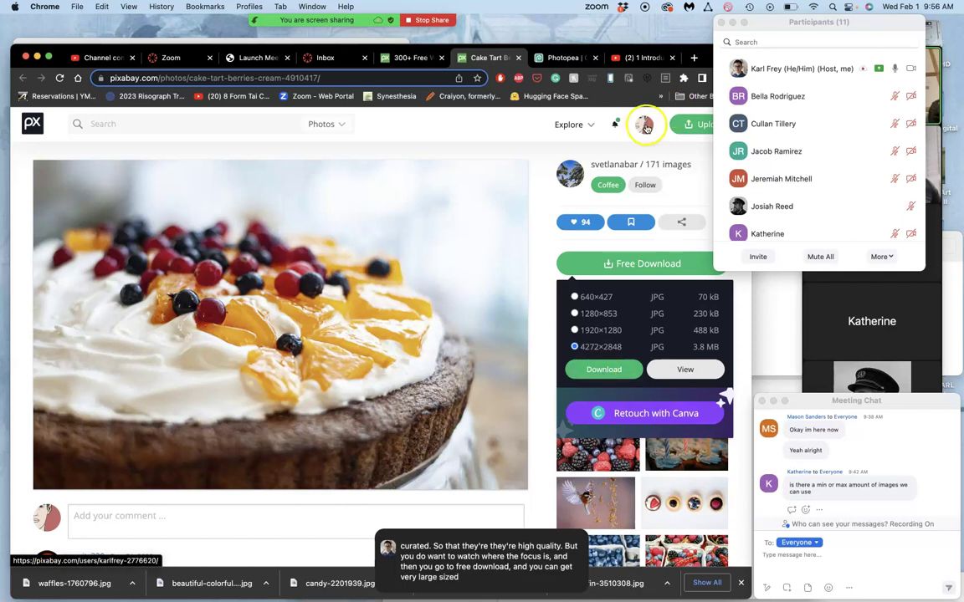
left_click(588, 368)
scroll(483, 364, "down", 6)
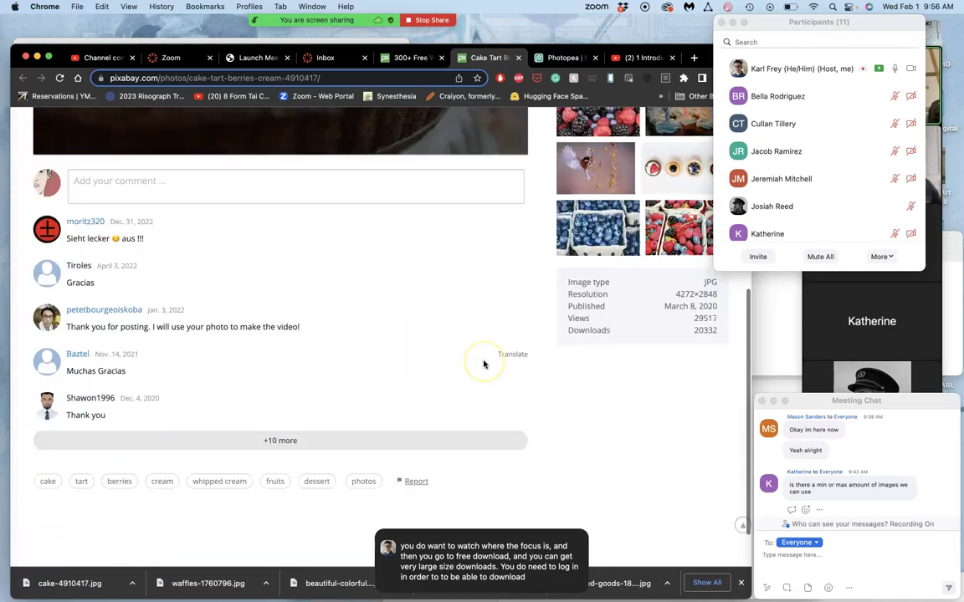
scroll(483, 364, "up", 4)
scroll(483, 363, "up", 1)
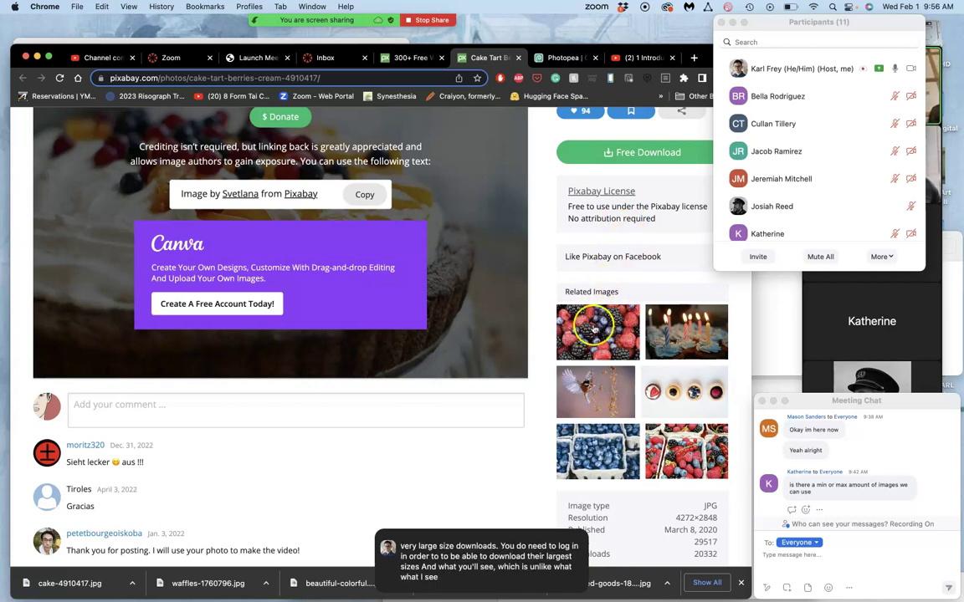
scroll(528, 245, "up", 3)
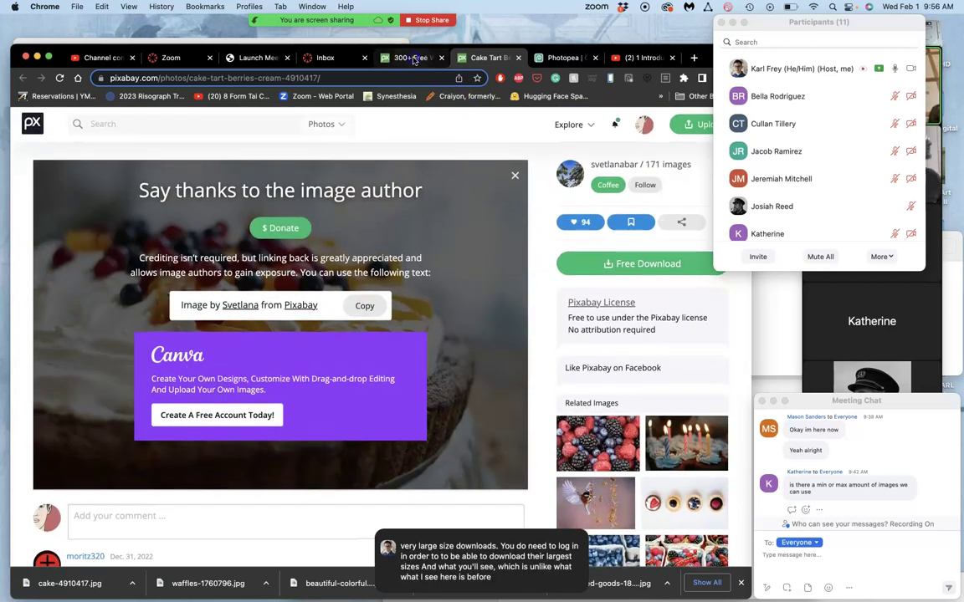
left_click(422, 58)
- Find and open the Belgian waffles with raspberries photo in the whipped cream results
scroll(331, 246, "up", 5)
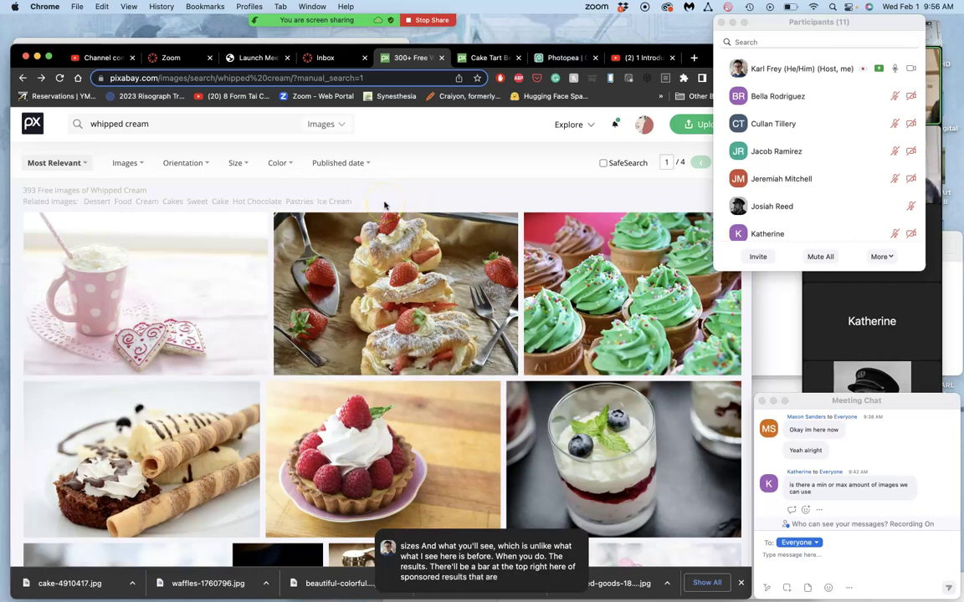
scroll(373, 427, "down", 4)
scroll(374, 427, "down", 9)
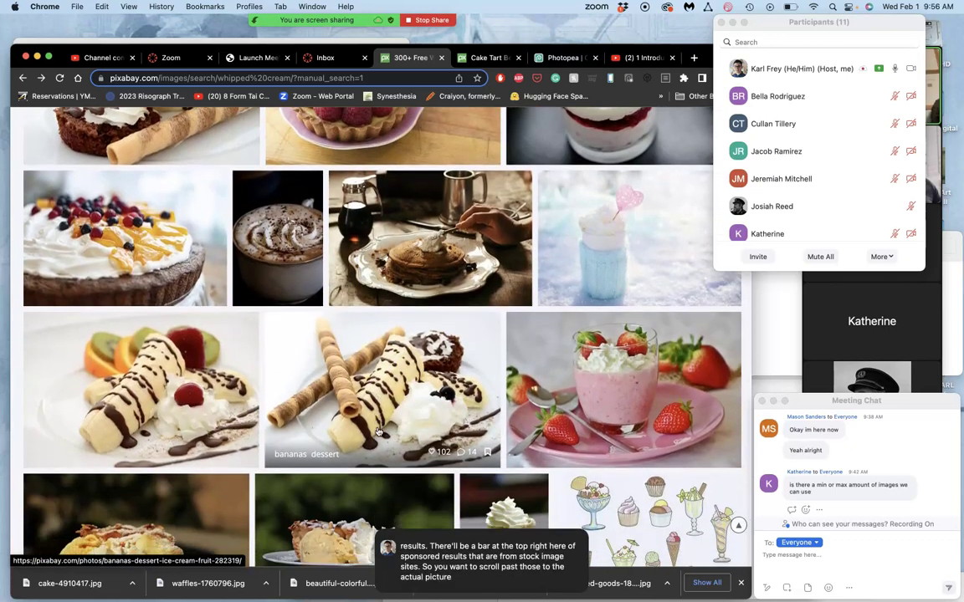
scroll(378, 431, "down", 8)
scroll(502, 318, "up", 20)
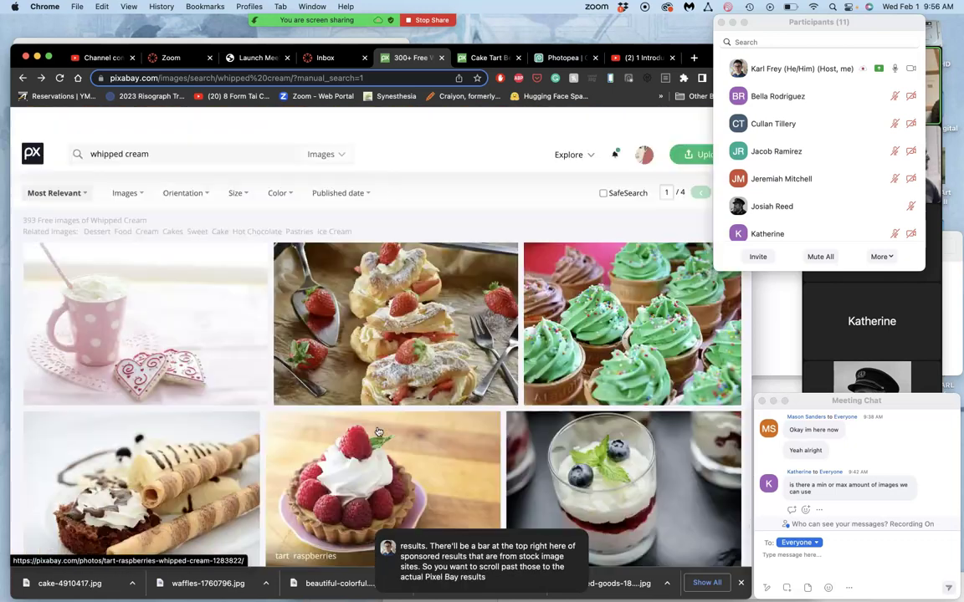
scroll(601, 379, "down", 3)
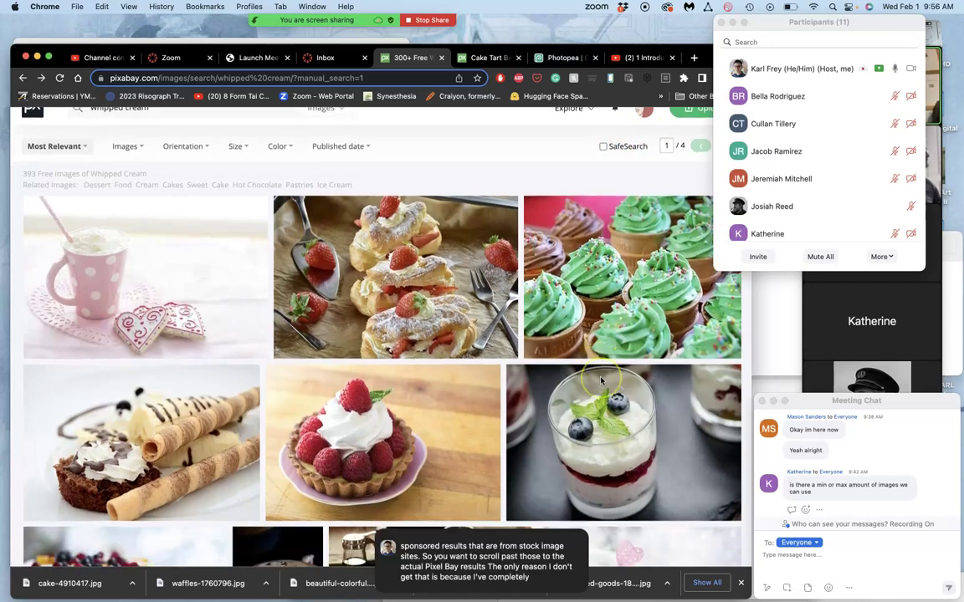
scroll(600, 381, "down", 12)
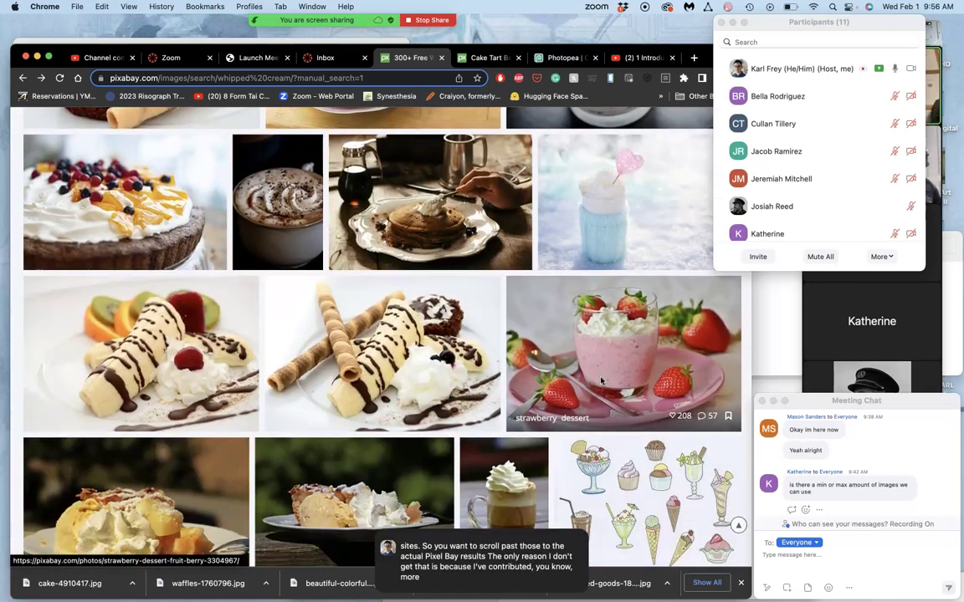
scroll(601, 381, "down", 15)
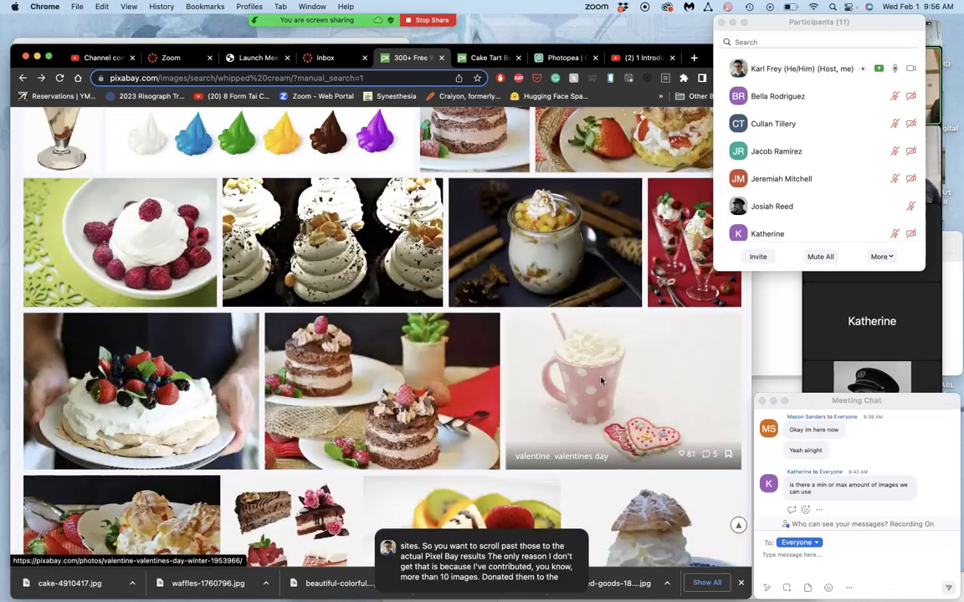
scroll(601, 380, "down", 15)
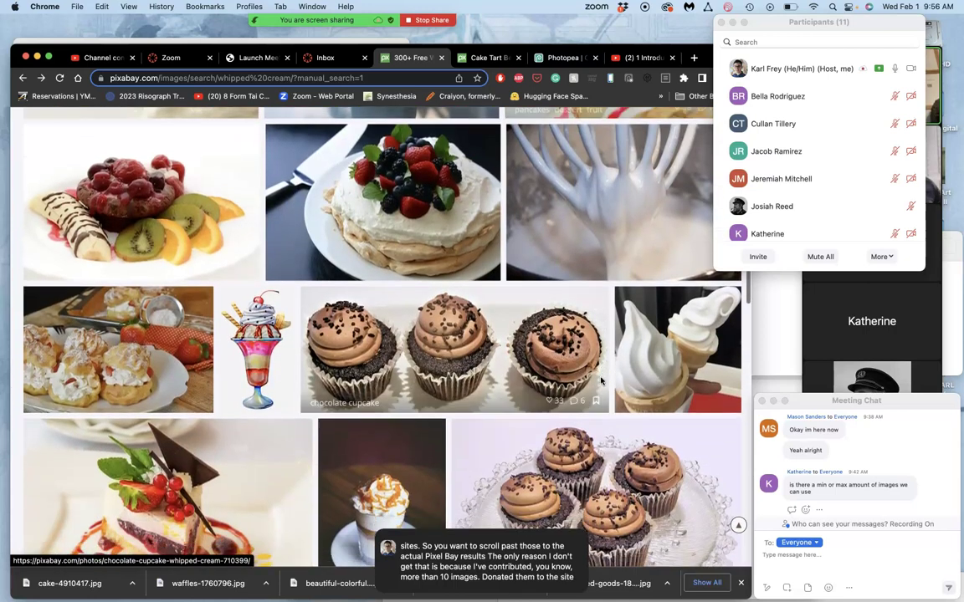
scroll(601, 381, "down", 10)
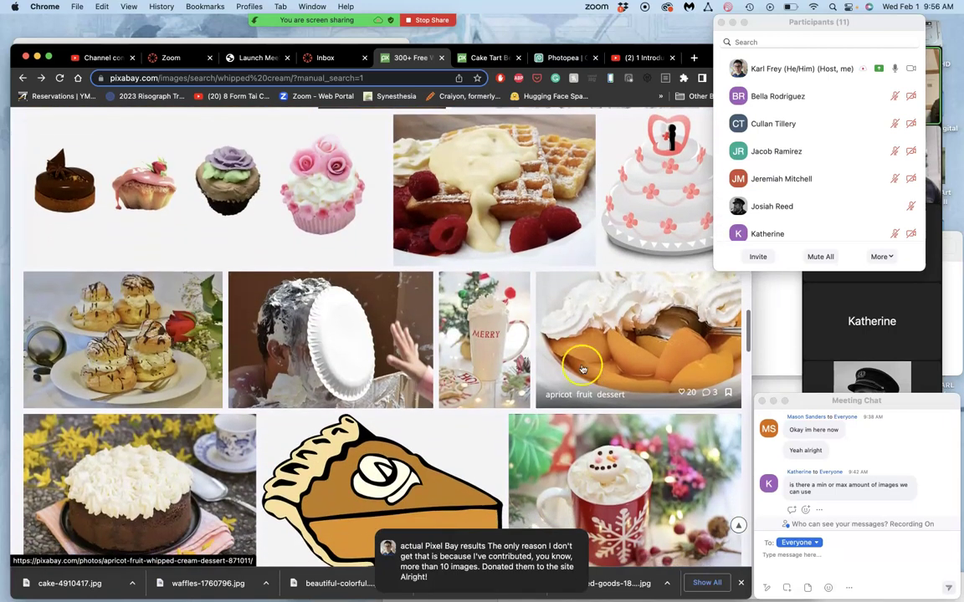
left_click(489, 228)
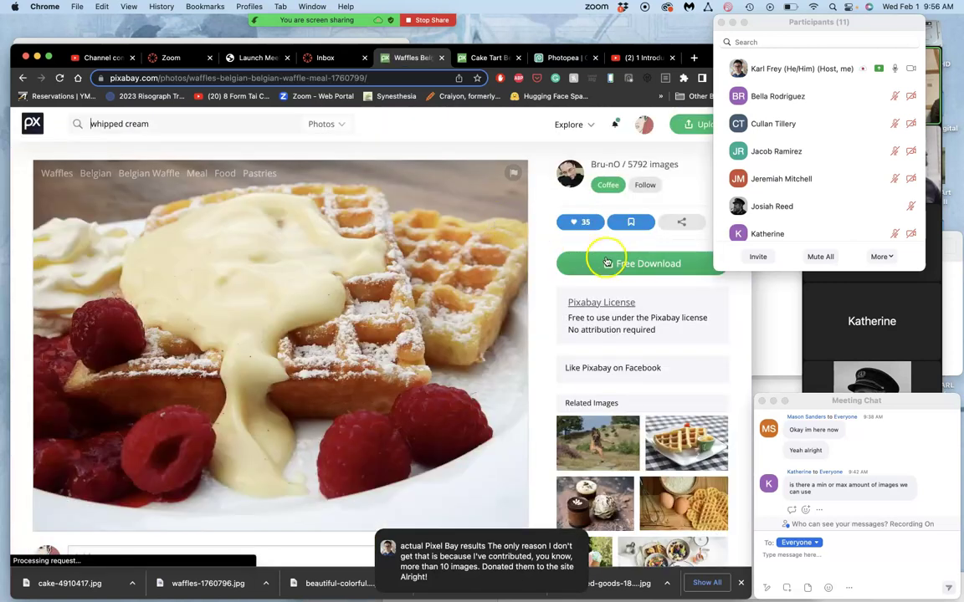
- Download the waffle photo at 4608×3456 as waffles-1760799.jpg
left_click(622, 264)
left_click(589, 350)
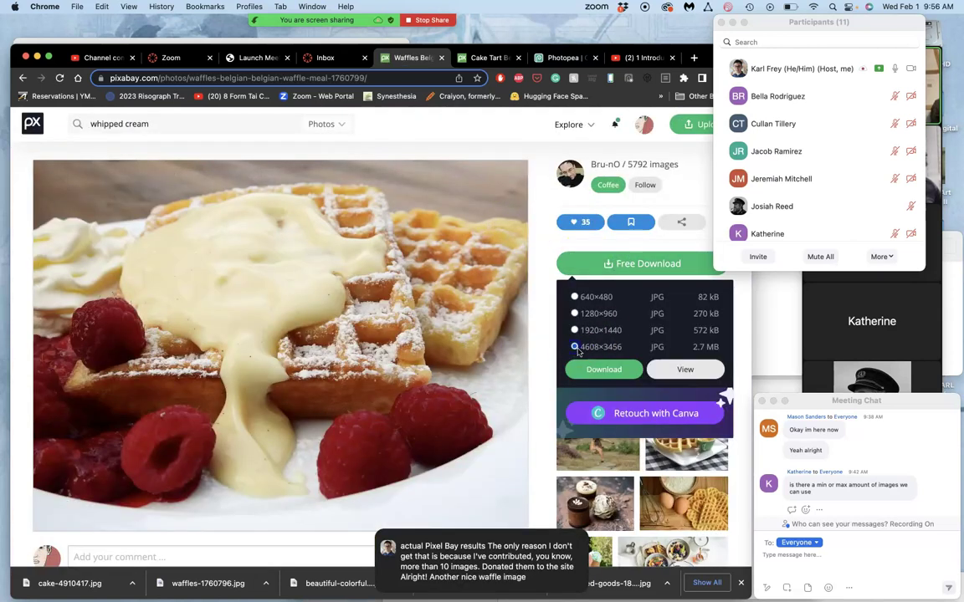
left_click(592, 369)
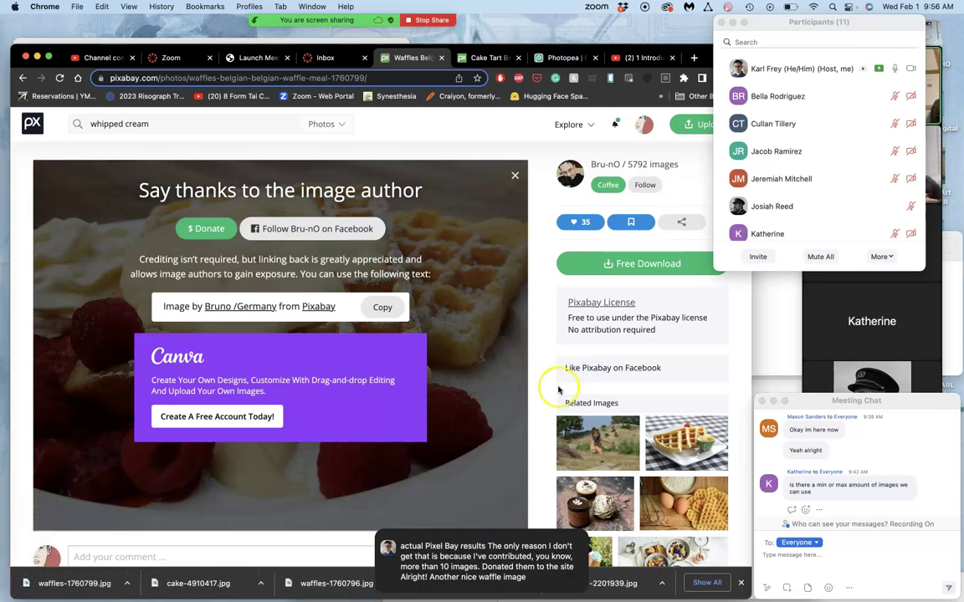
mouse_move(6, 498)
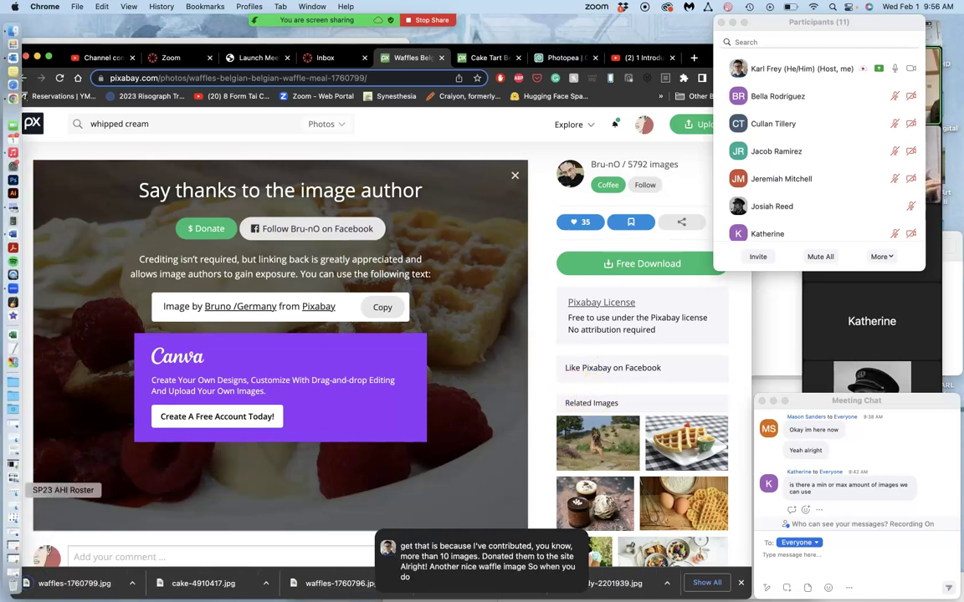
scroll(800, 222, "down", 1)
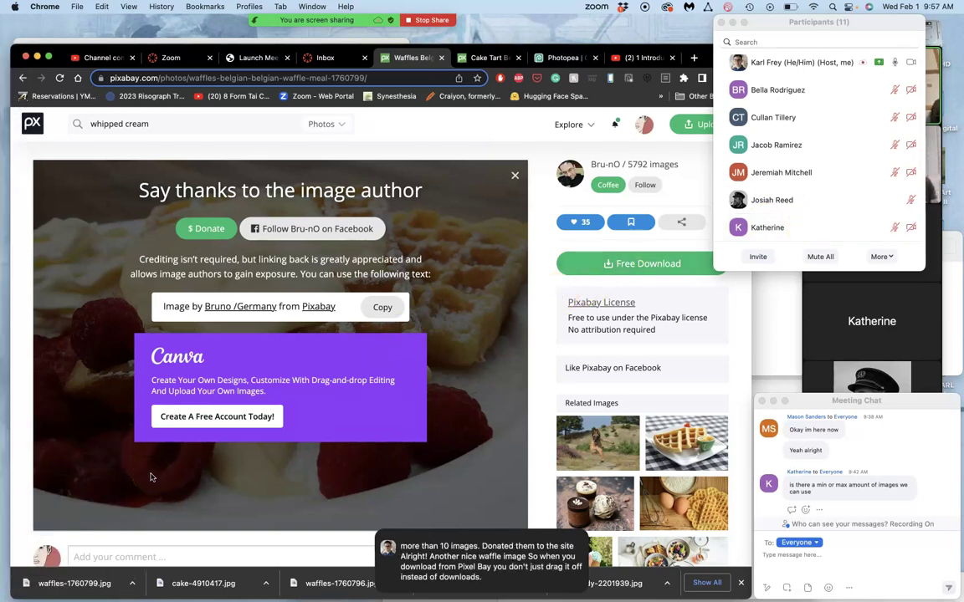
- Move both new downloads into Assignment #1 Fantasy Landscape > Pastries and open waffles-1760796.jpg
key("ctrl+Up")
key("Right")
key("Down")
key("Return")
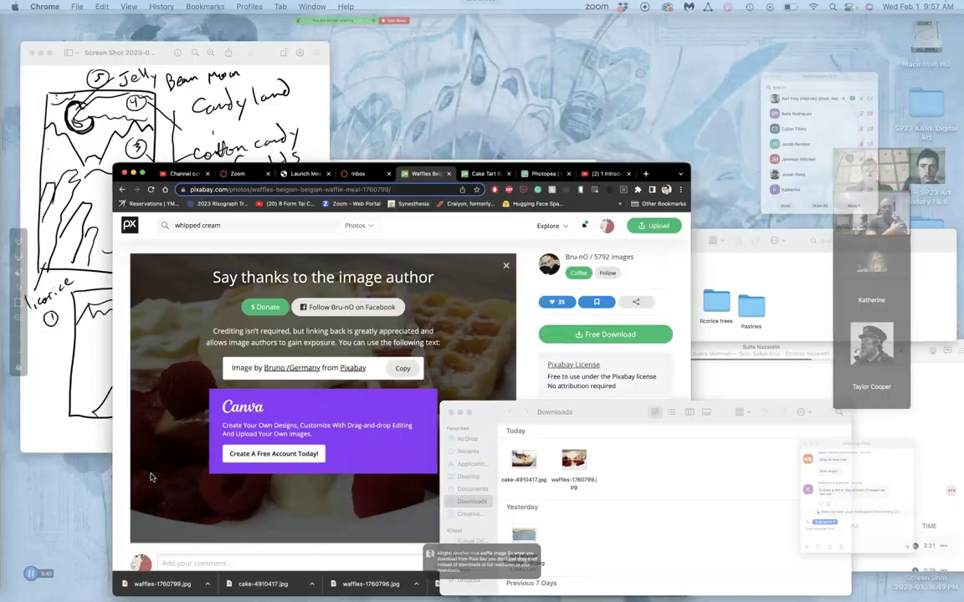
key("super+grave")
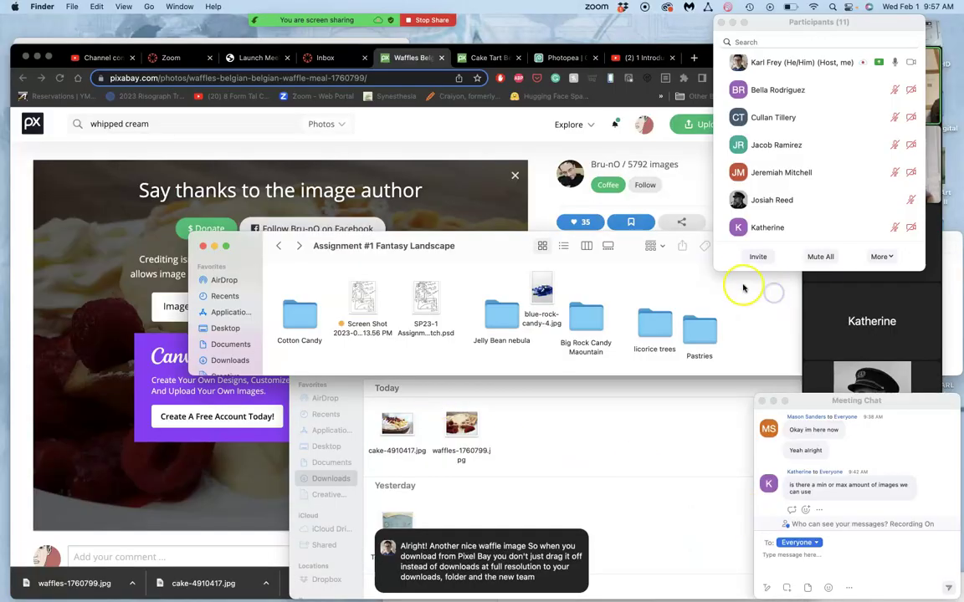
left_click_drag(500, 424, 699, 328)
left_click(684, 303)
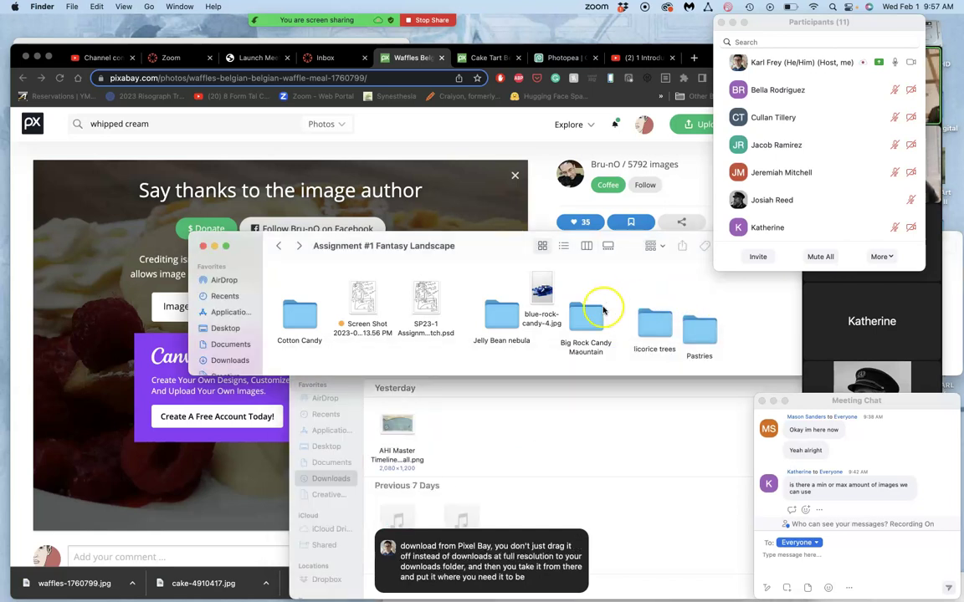
double_click(699, 324)
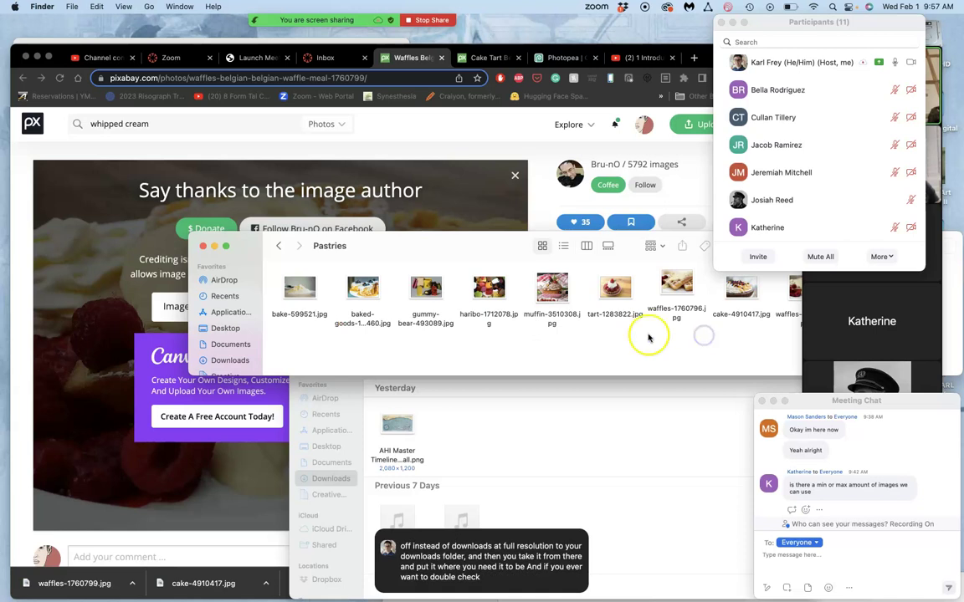
double_click(677, 289)
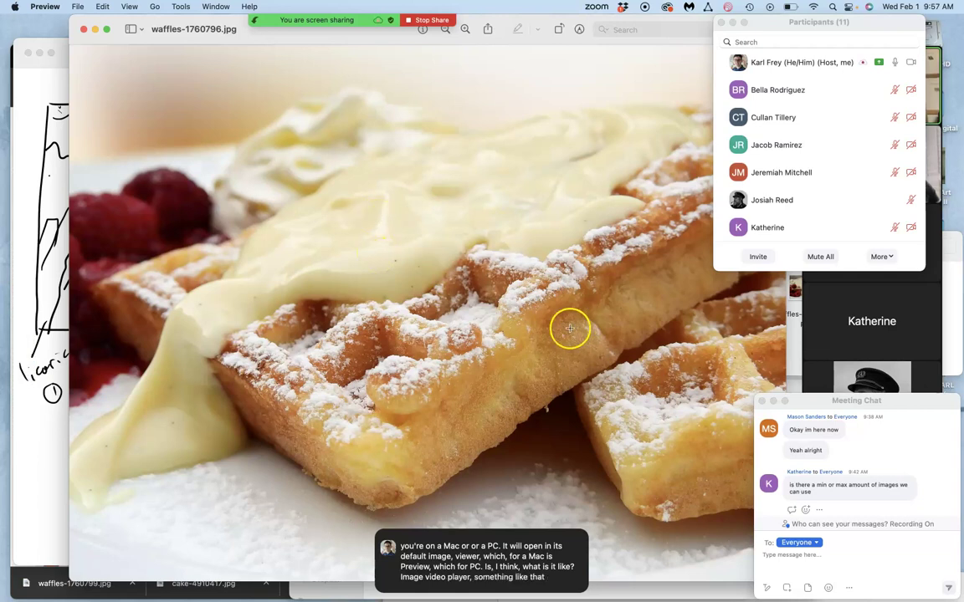
- Close the waffle preview and start FaceTime with the 'Art: A Brief History' book held up
left_click(83, 30)
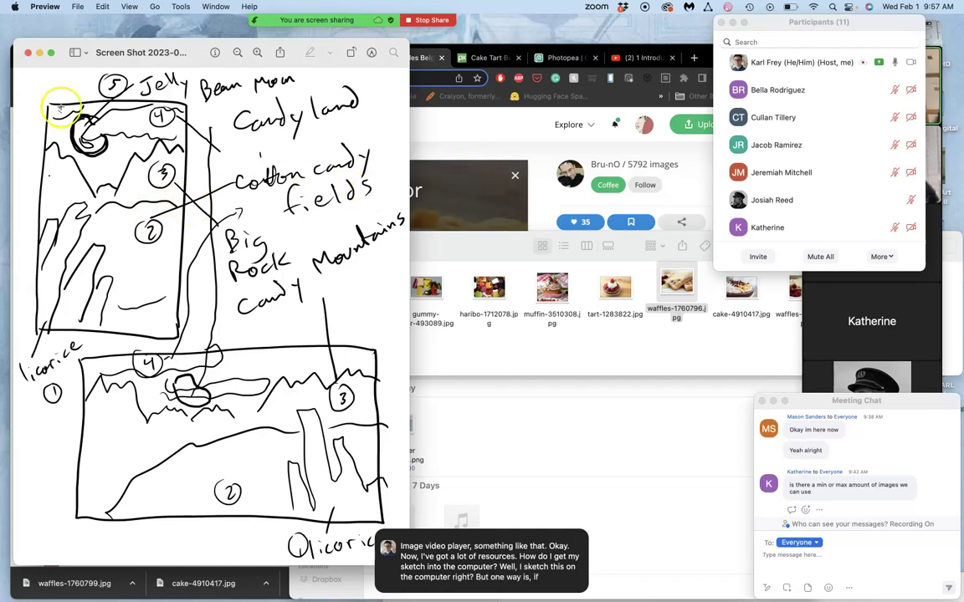
mouse_move(10, 100)
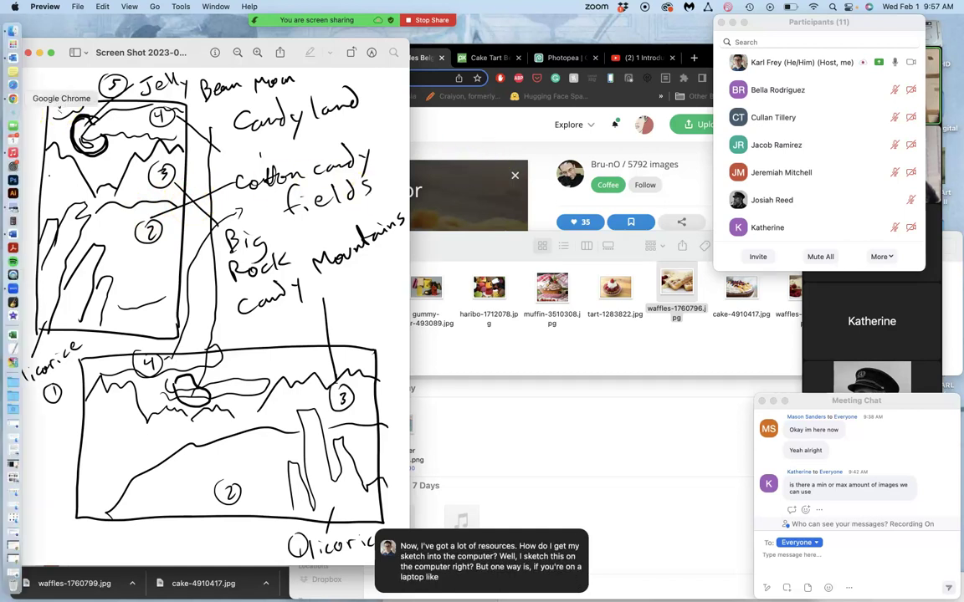
left_click(13, 128)
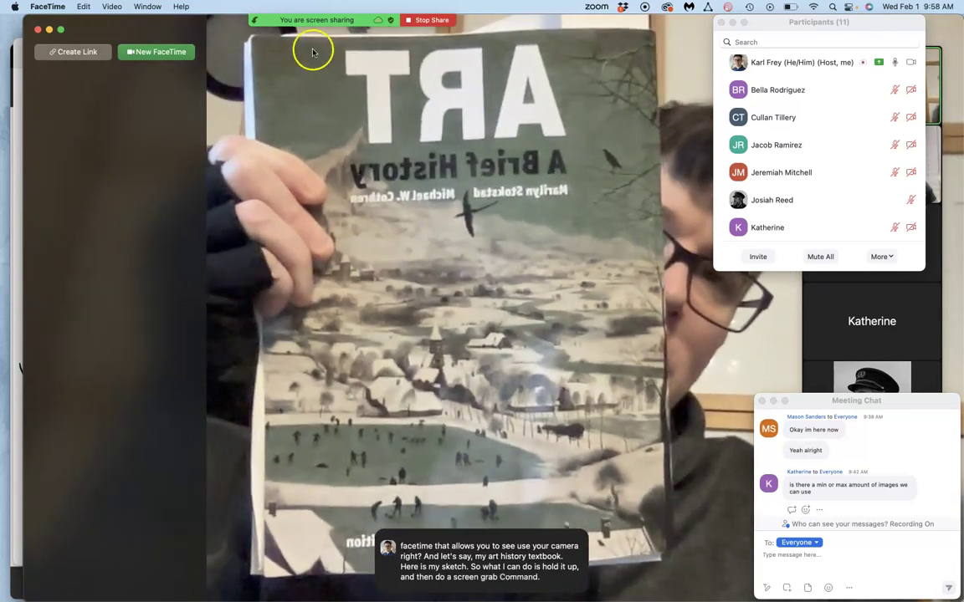
- Screenshot the book cover from the camera view, quit FaceTime, and open the new screenshot
key("super+shift+4")
left_click_drag(260, 40, 211, 149)
left_click(20, 29)
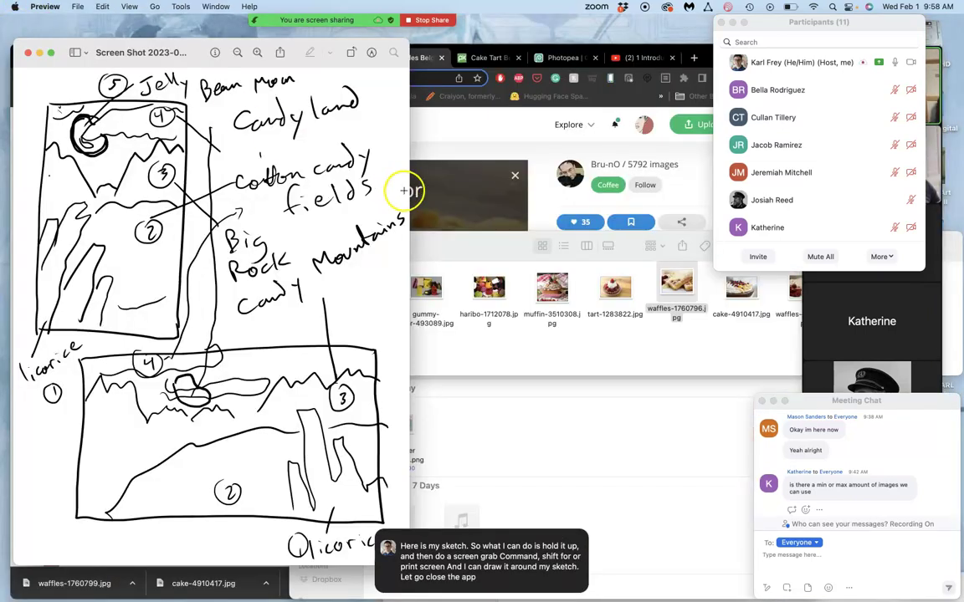
key("F11")
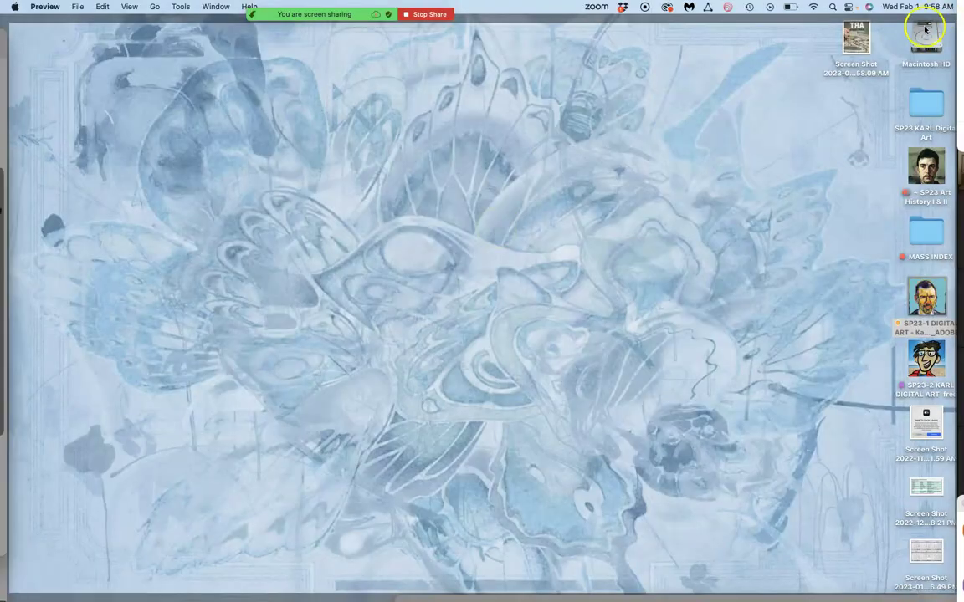
double_click(853, 38)
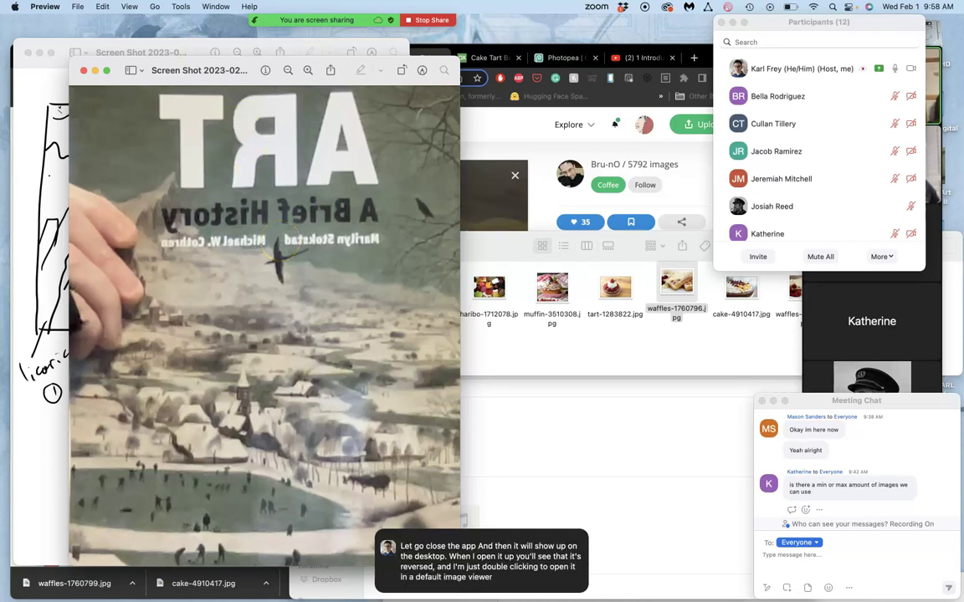
- Flip the book cover screenshot horizontally, zoom in to check its low resolution, then close it
left_click(180, 7)
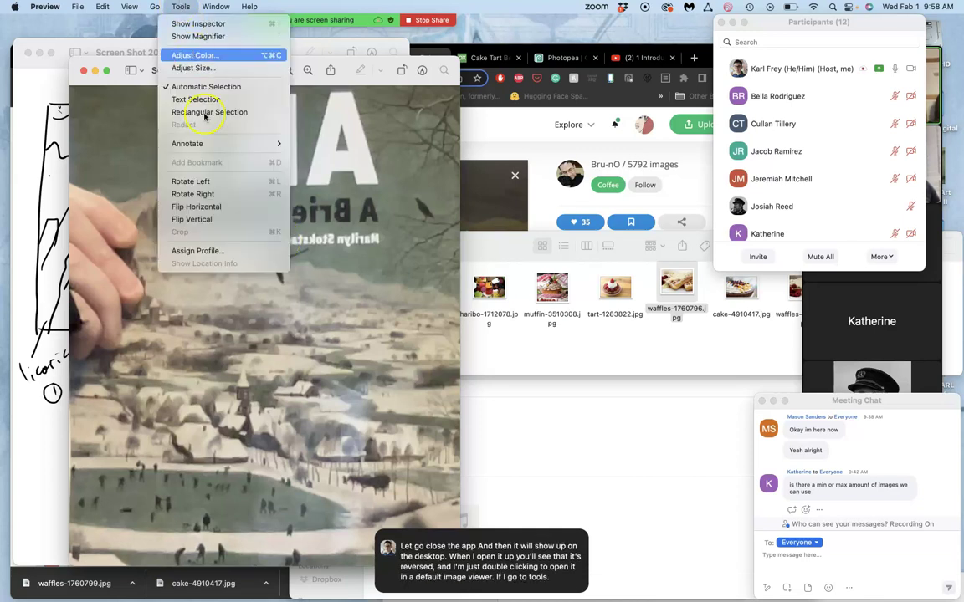
left_click(201, 208)
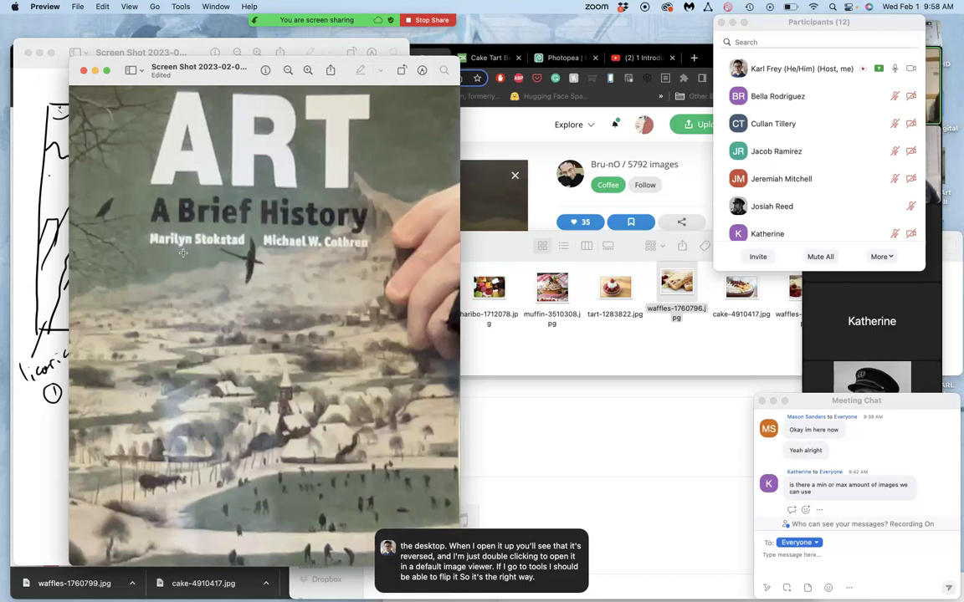
scroll(182, 252, "up", 10)
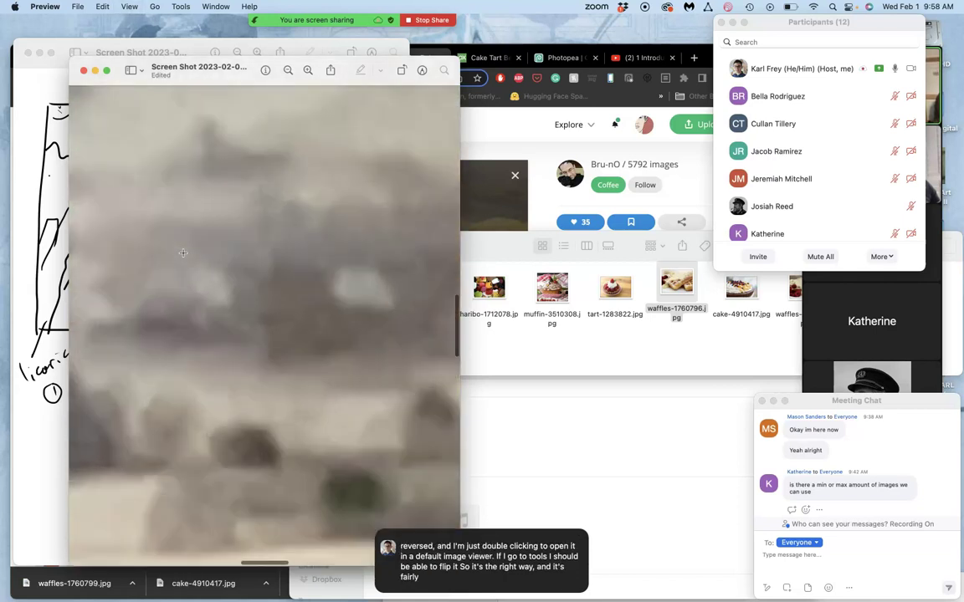
scroll(183, 251, "up", 5)
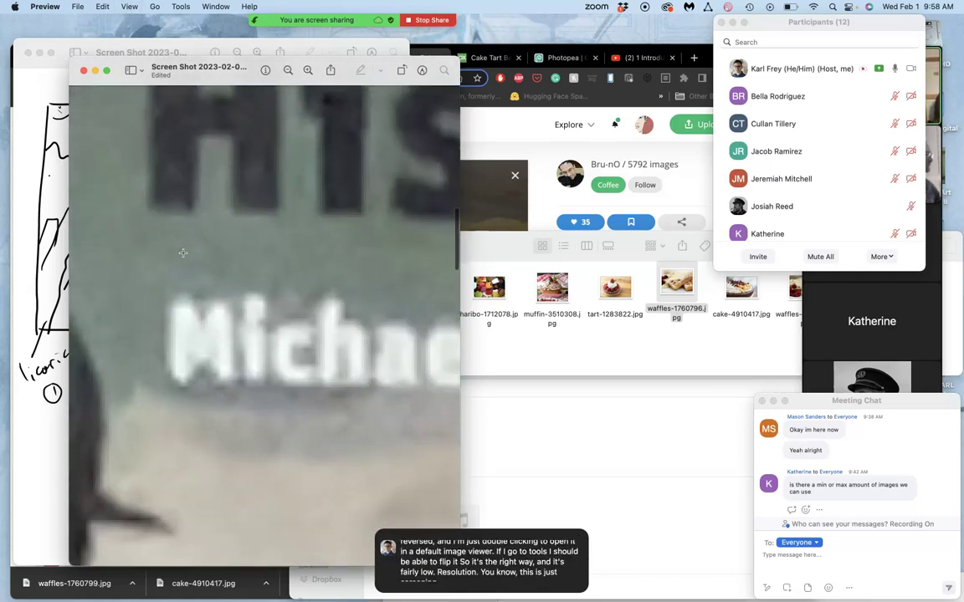
scroll(183, 252, "right", 6)
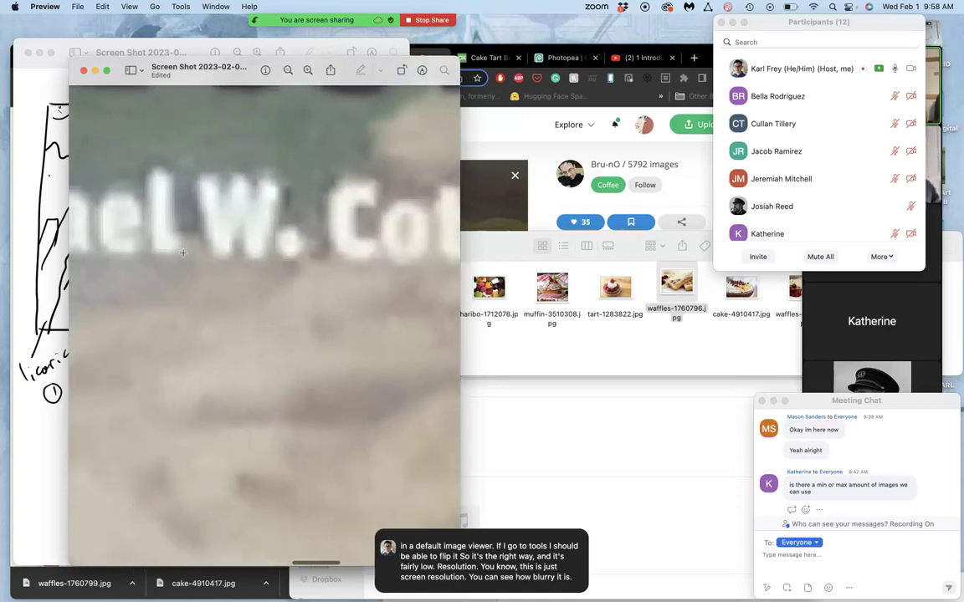
scroll(182, 252, "down", 10)
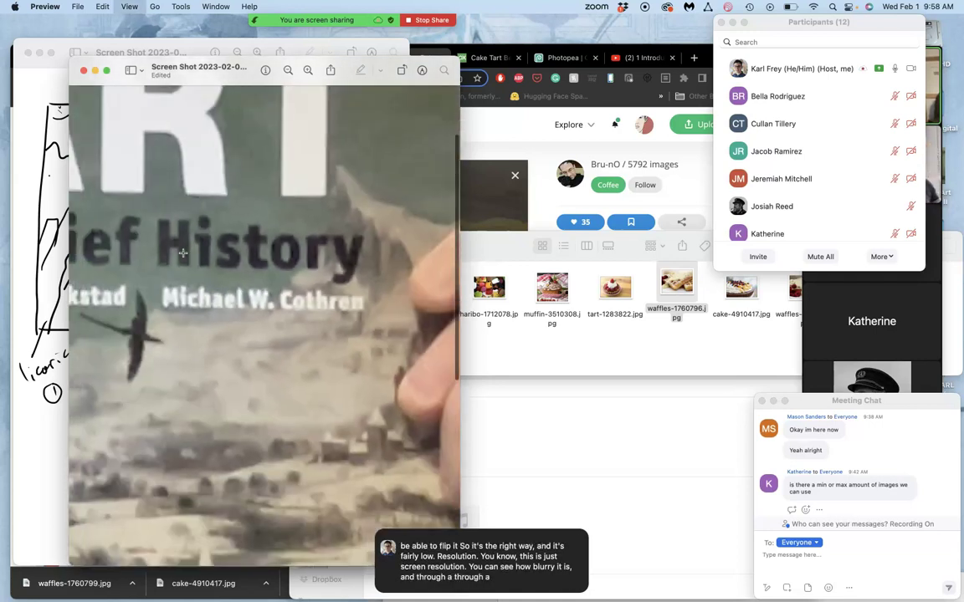
scroll(182, 252, "down", 3)
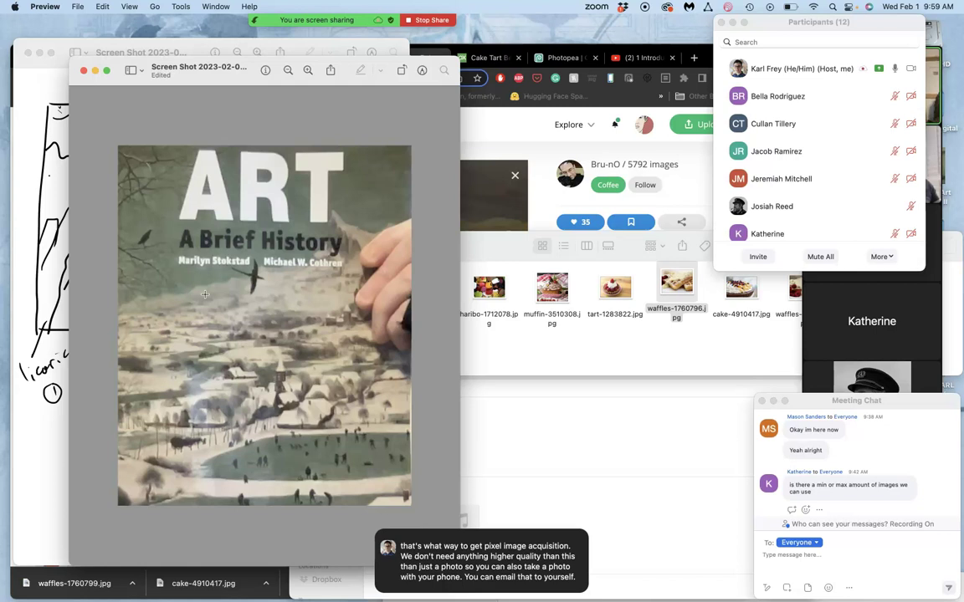
left_click(249, 270)
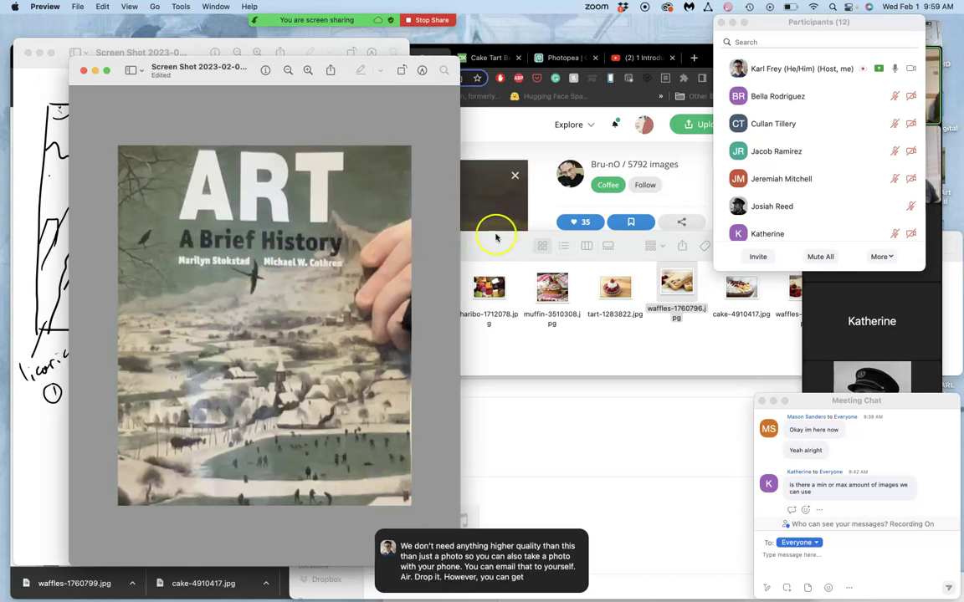
left_click(83, 72)
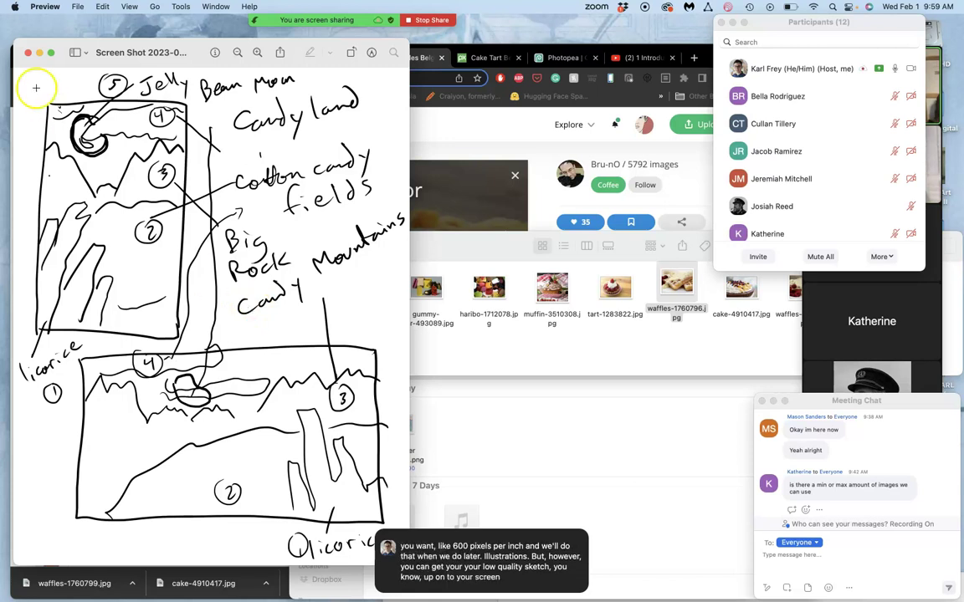
- Go back from Pastries to the Assignment #1 Fantasy Landscape folder in Finder
left_click(28, 53)
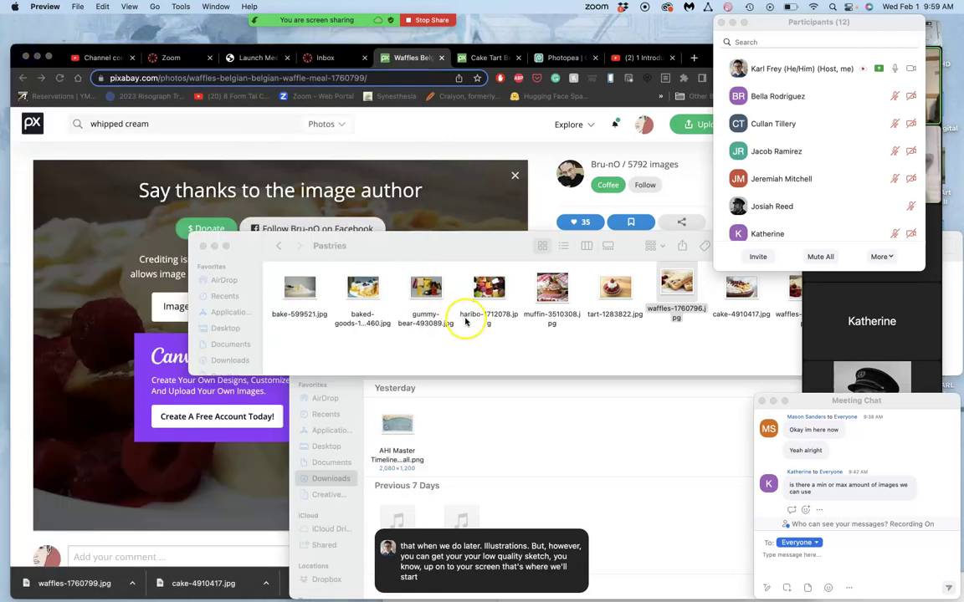
left_click(475, 344)
left_click(279, 245)
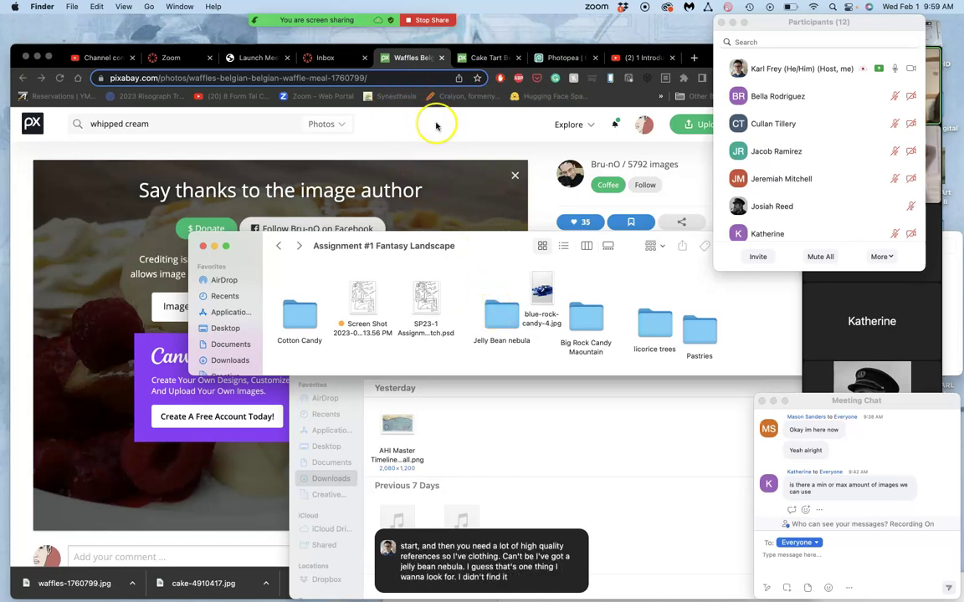
- Go to Google Images and search for 'jelly bean'
left_click(374, 55)
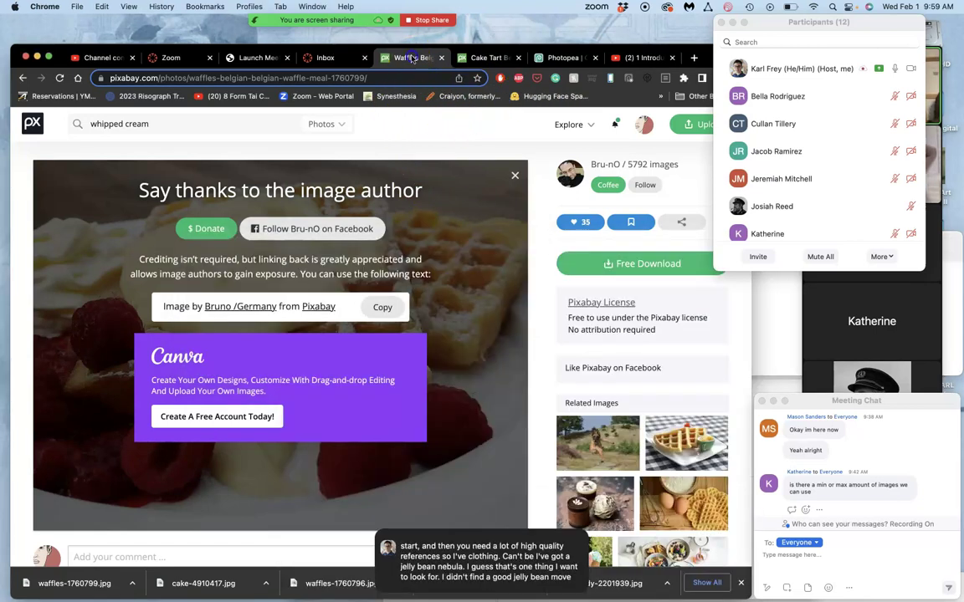
left_click(365, 76)
type("g")
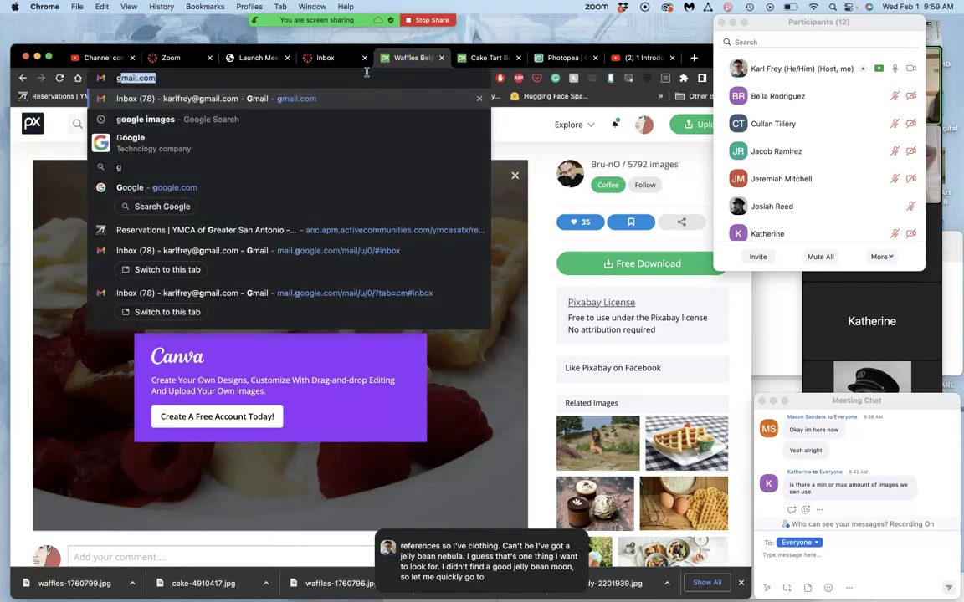
type("oogl")
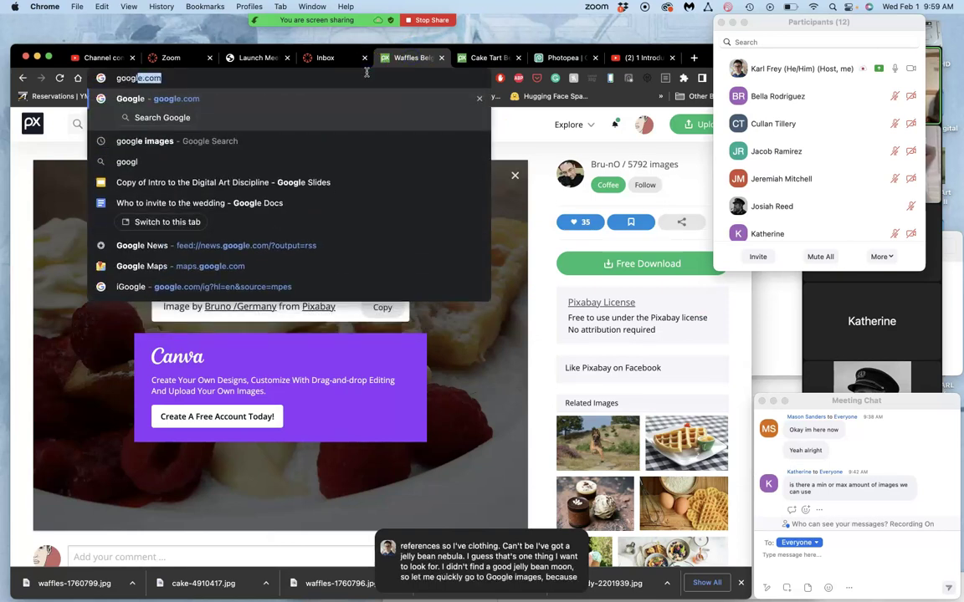
type("e image")
key("Return")
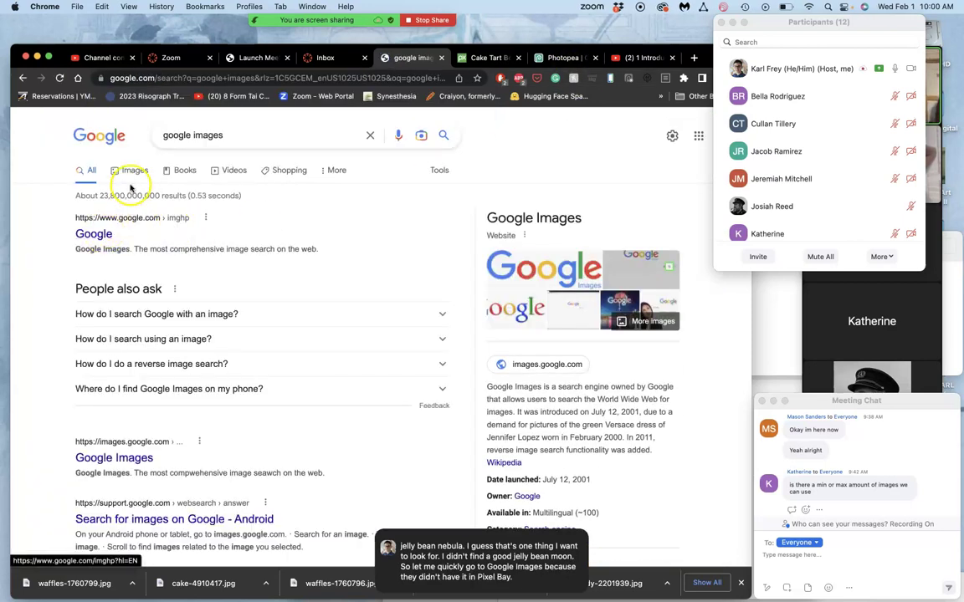
left_click(134, 171)
left_click_drag(183, 134, 107, 138)
type("jelly ")
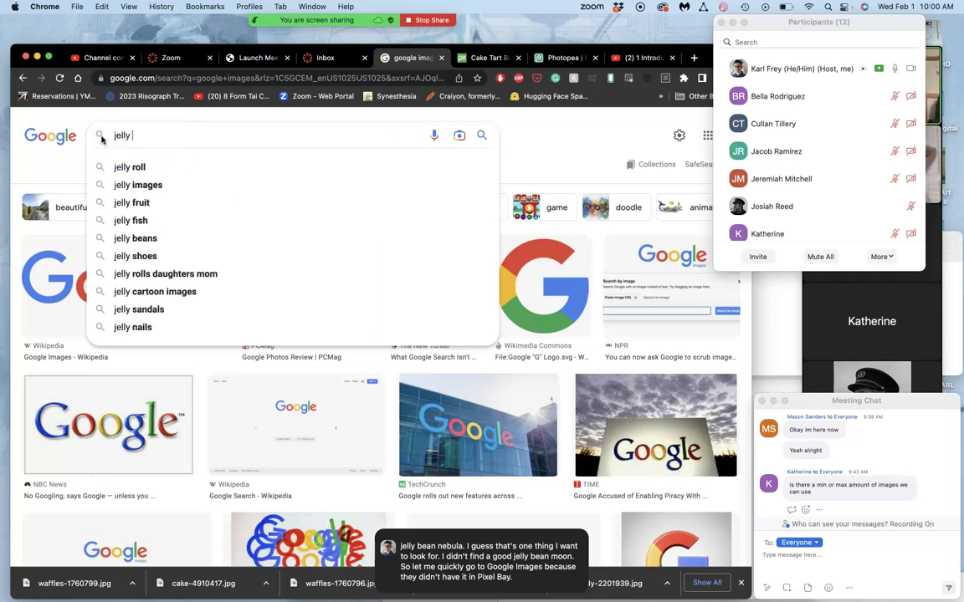
type("bean")
key("Return")
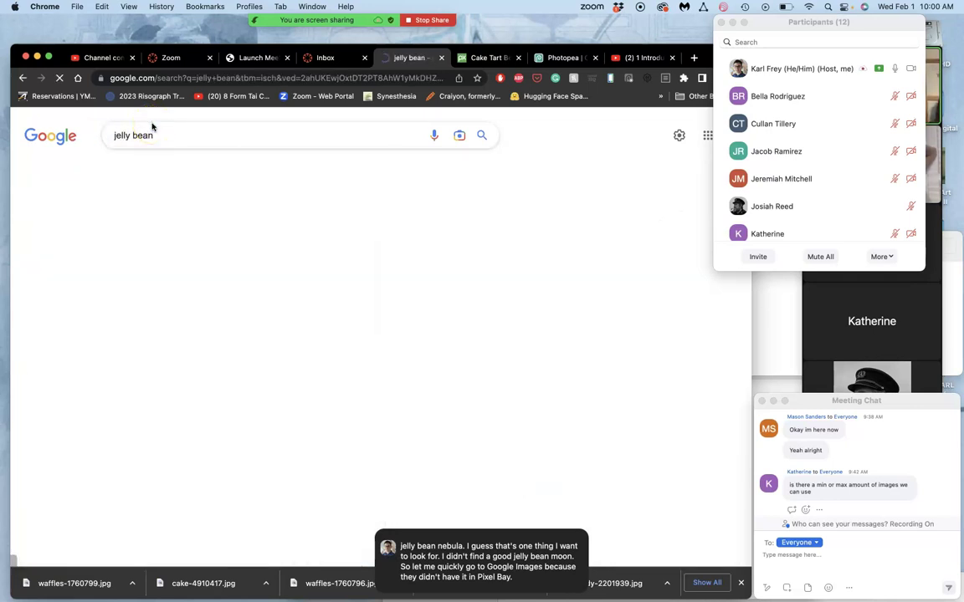
- Filter the jelly bean image results to Large size and browse them
left_click(478, 170)
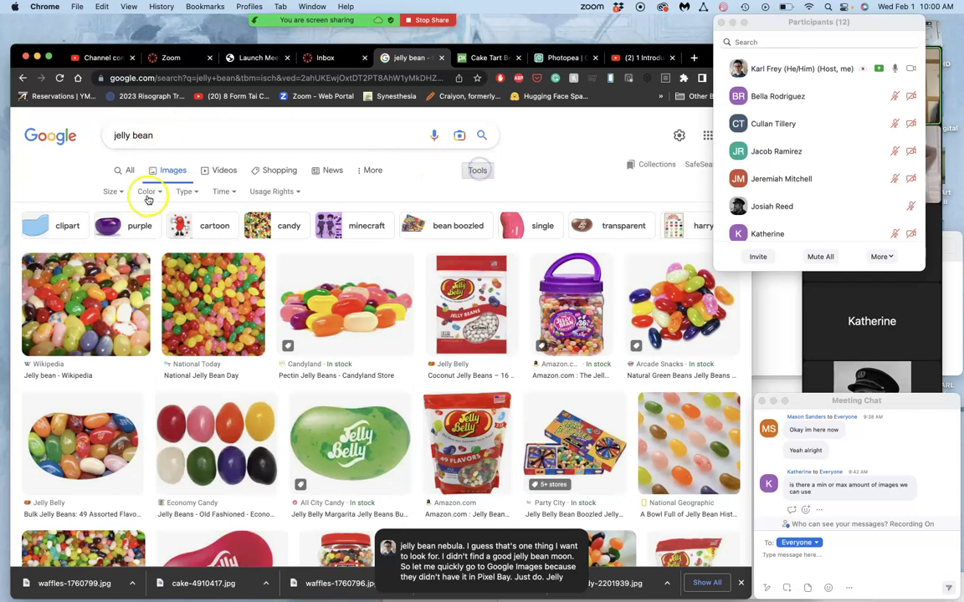
left_click(120, 191)
left_click(115, 229)
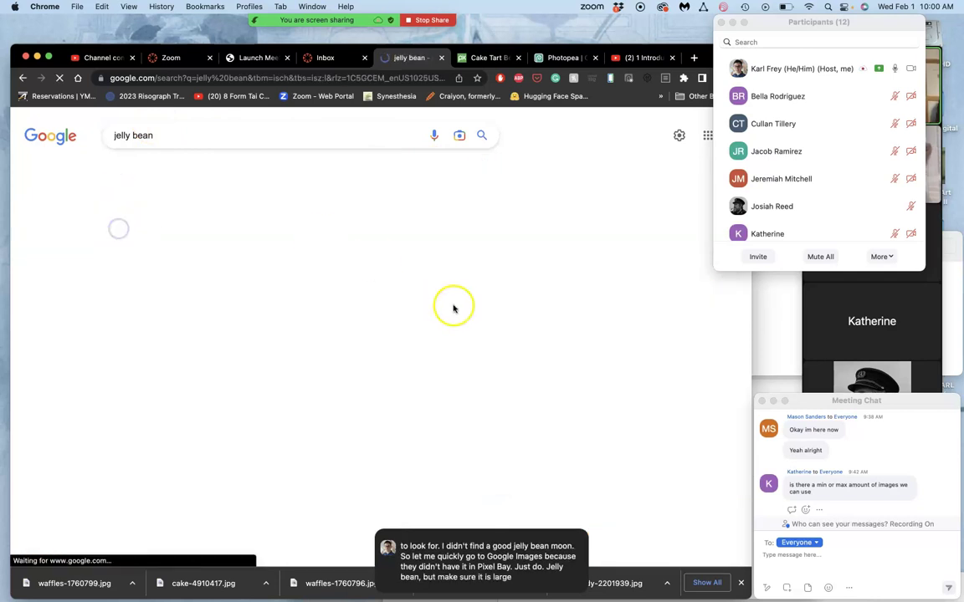
scroll(461, 335, "down", 10)
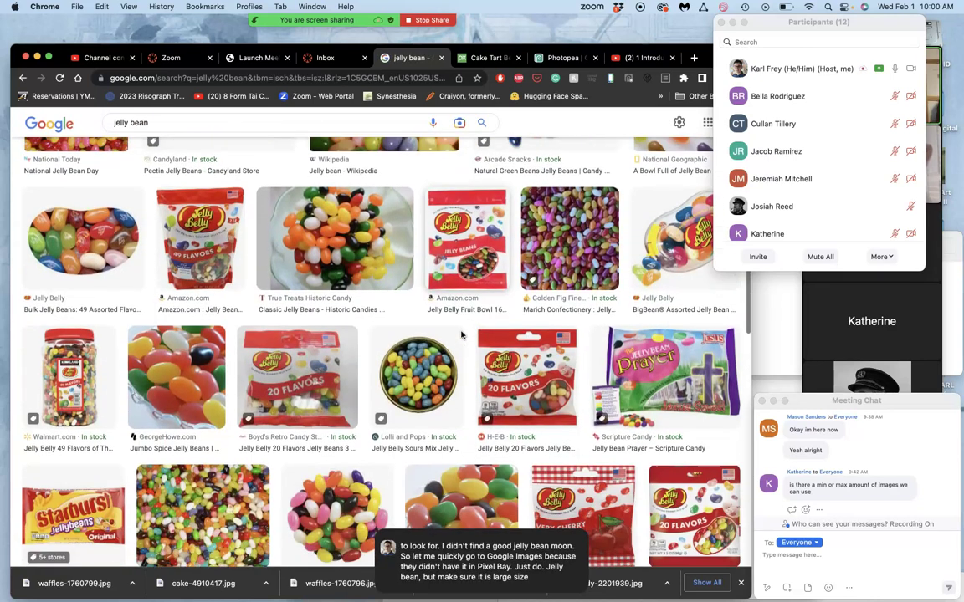
scroll(461, 334, "down", 10)
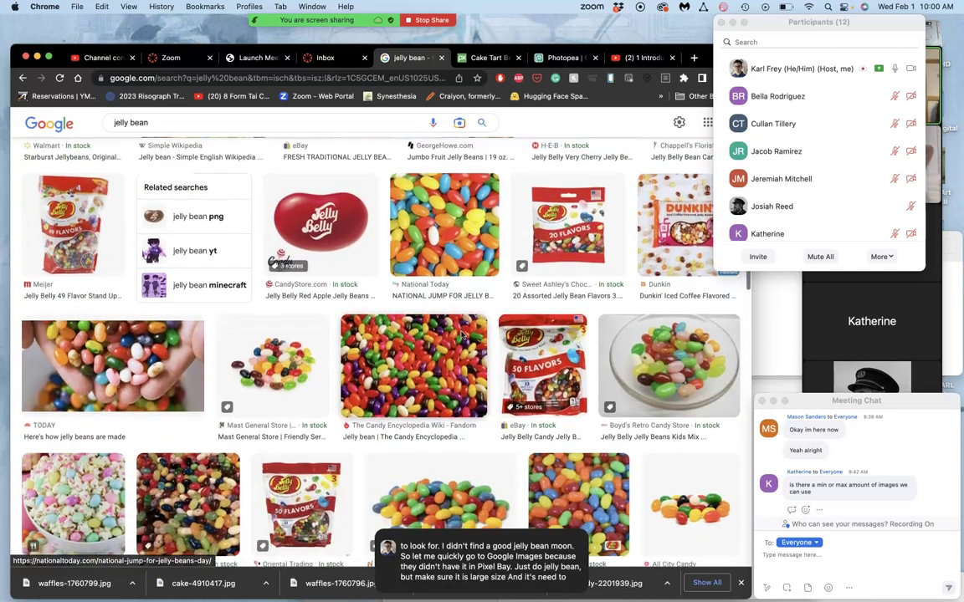
scroll(461, 334, "down", 10)
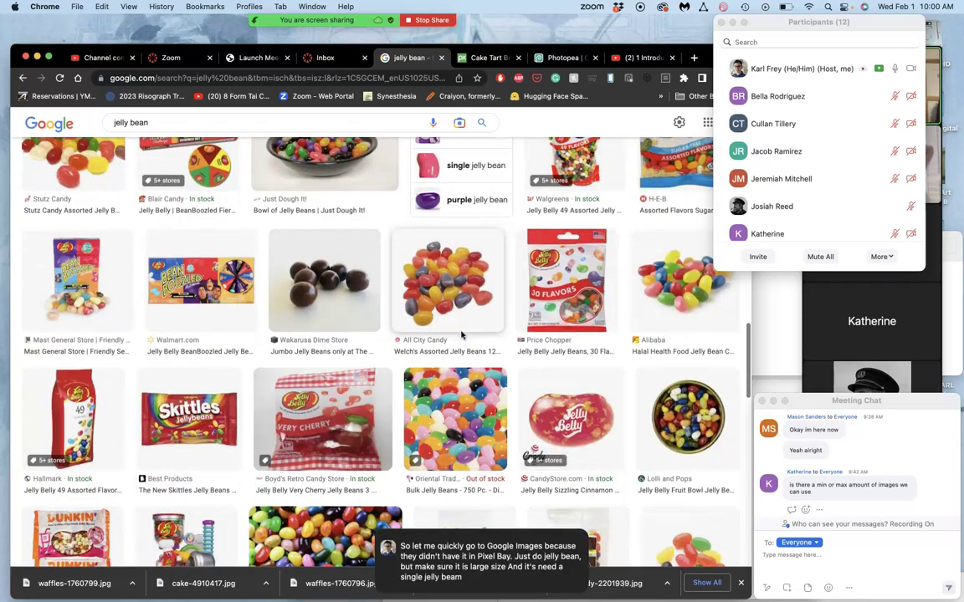
scroll(461, 334, "down", 10)
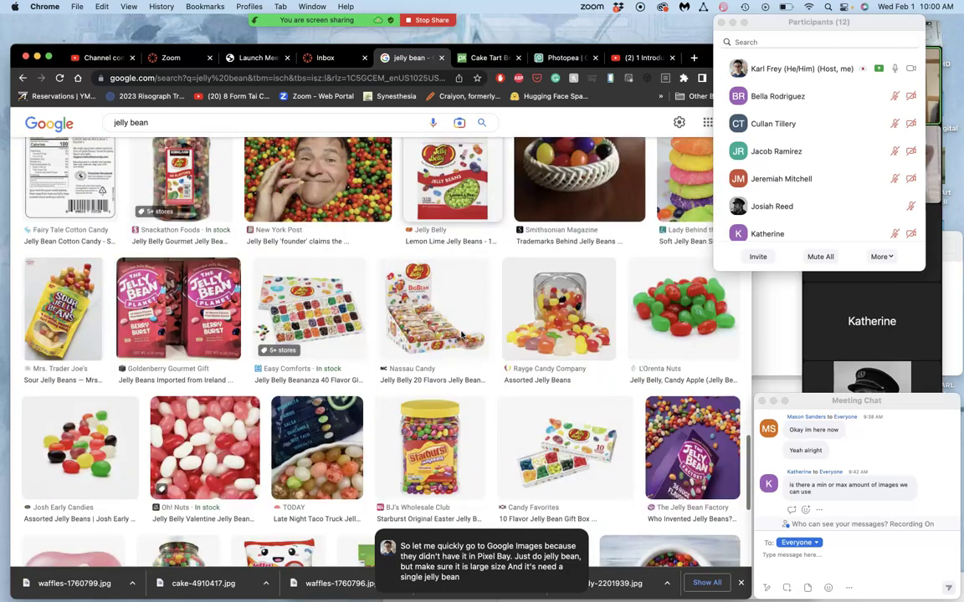
scroll(461, 335, "down", 3)
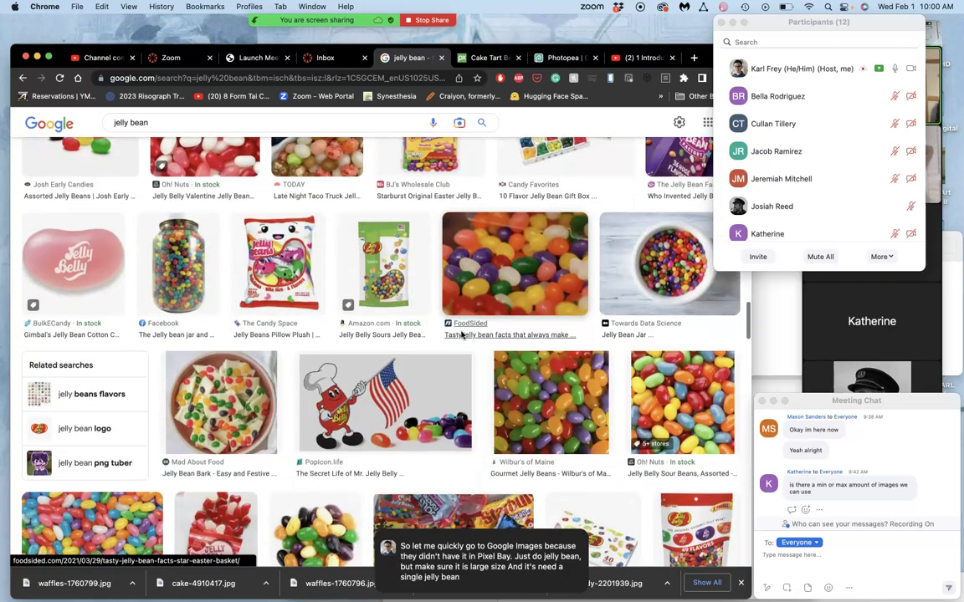
scroll(461, 335, "up", 15)
left_click(282, 225)
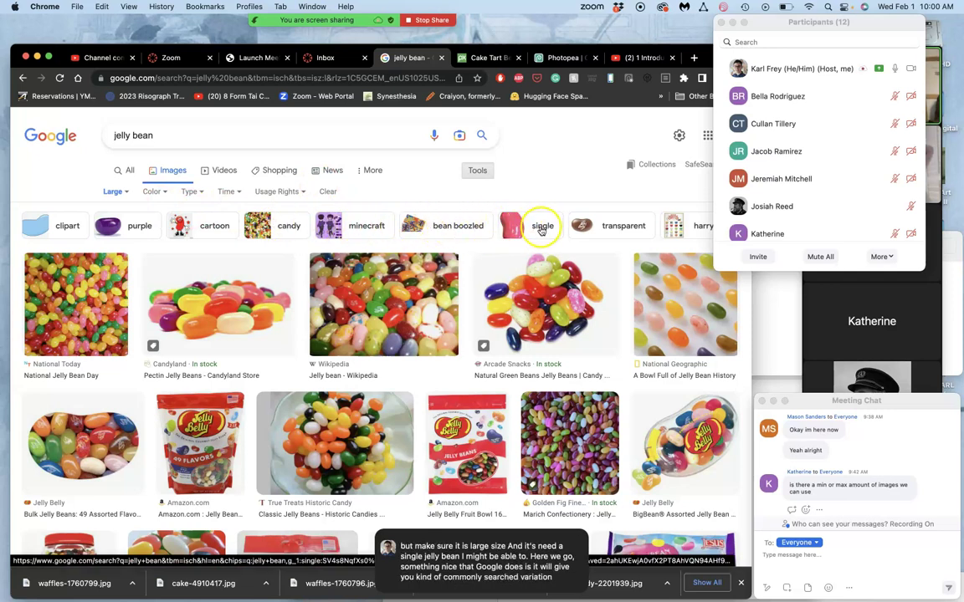
- Narrow results with the 'single' chip and open the orange jelly bean in a new tab
left_click(541, 227)
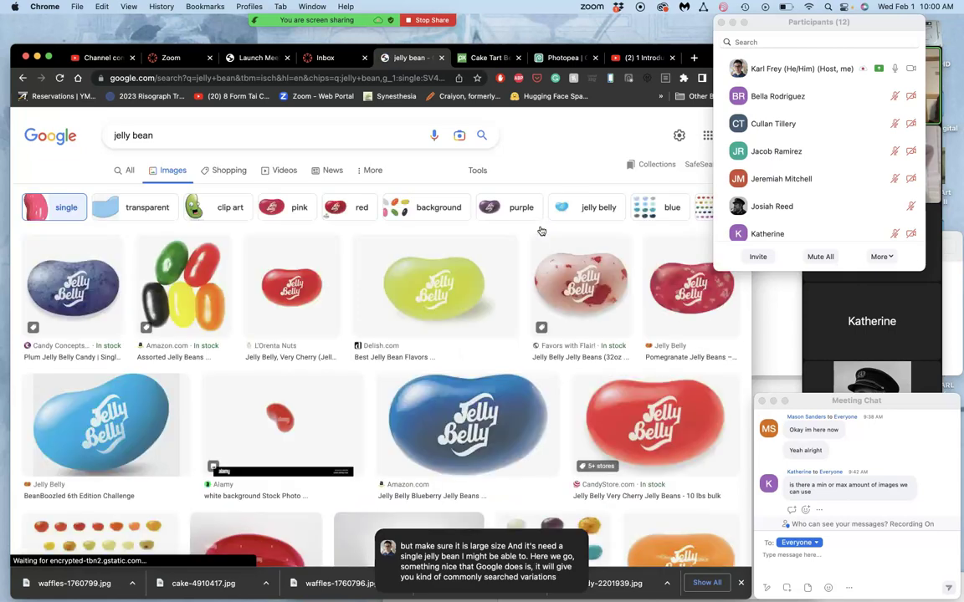
scroll(452, 301, "down", 5)
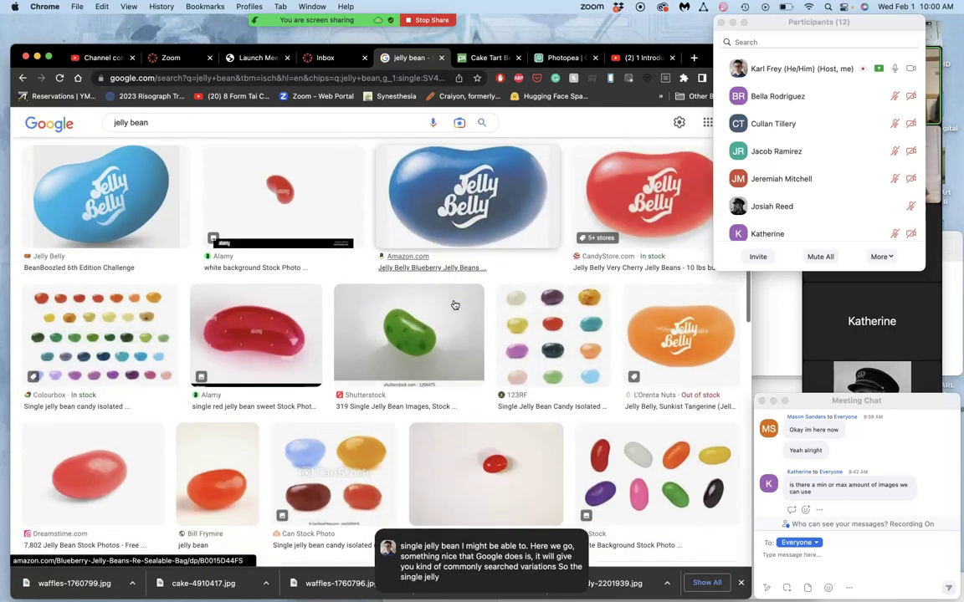
scroll(455, 305, "down", 6)
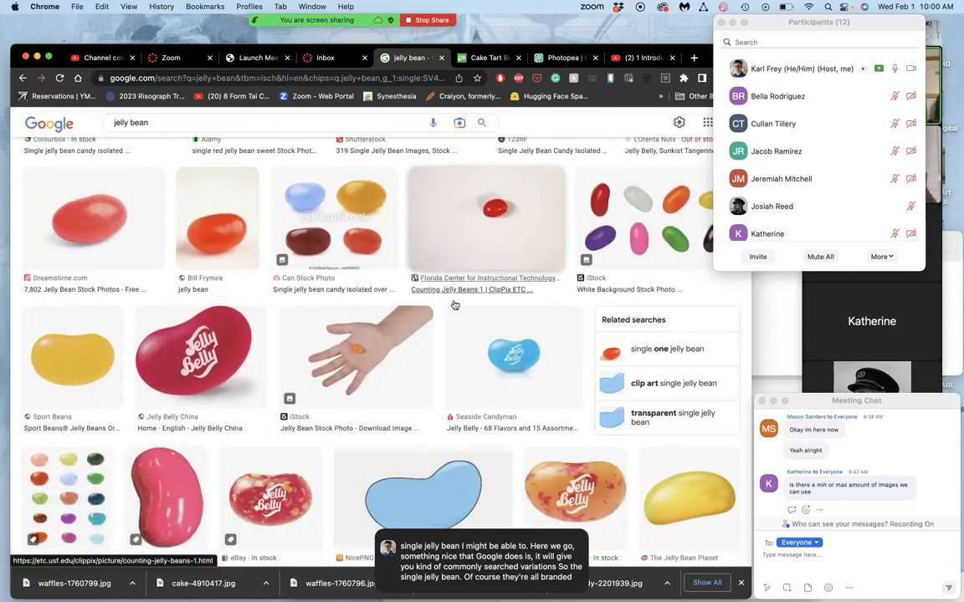
left_click(228, 217)
right_click(230, 216)
left_click(240, 220)
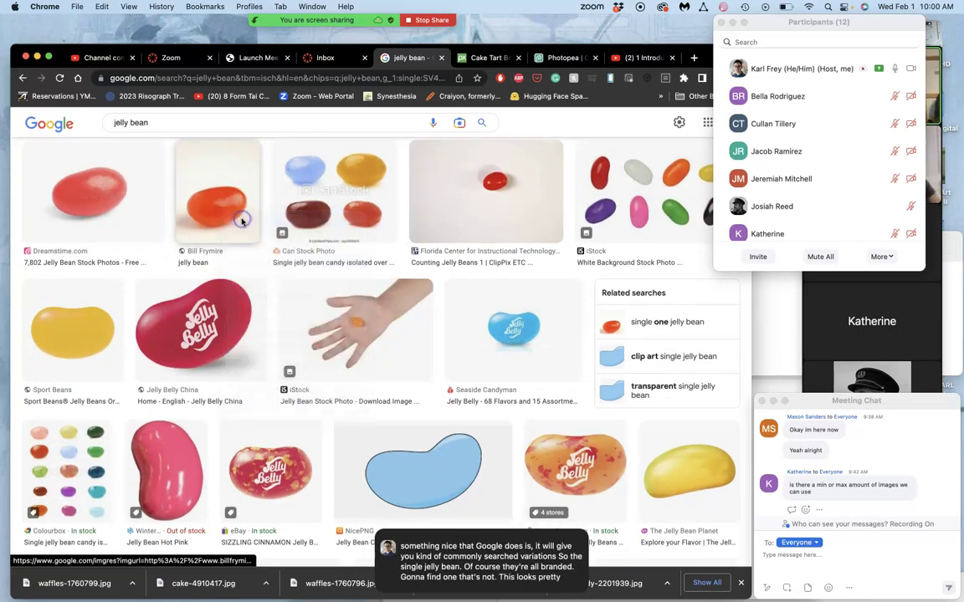
- Open the red and the 123RF pink jelly bean results in new tabs
right_click(119, 198)
left_click(135, 202)
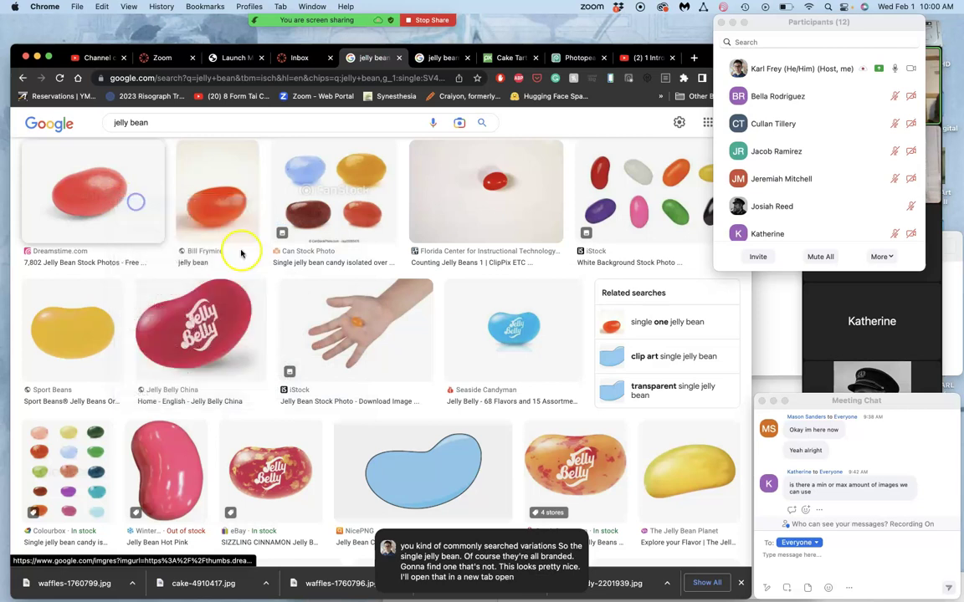
scroll(604, 204, "down", 5)
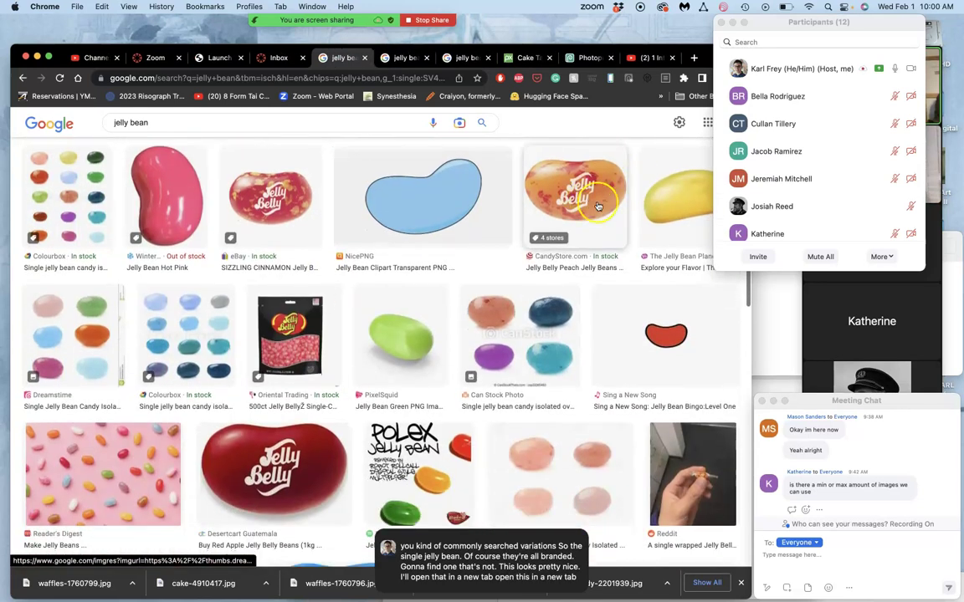
scroll(524, 285, "down", 5)
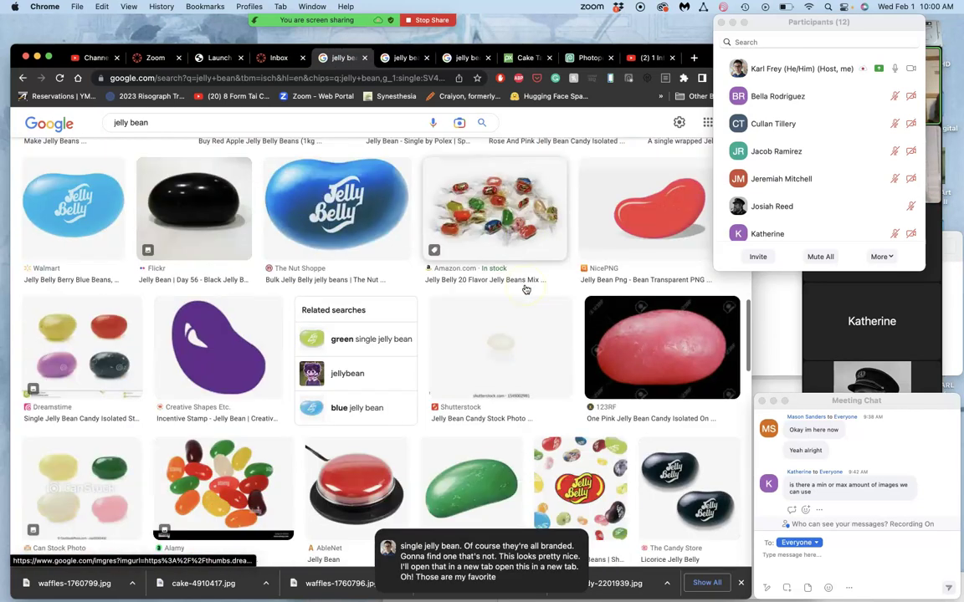
scroll(525, 290, "down", 1)
scroll(525, 289, "down", 5)
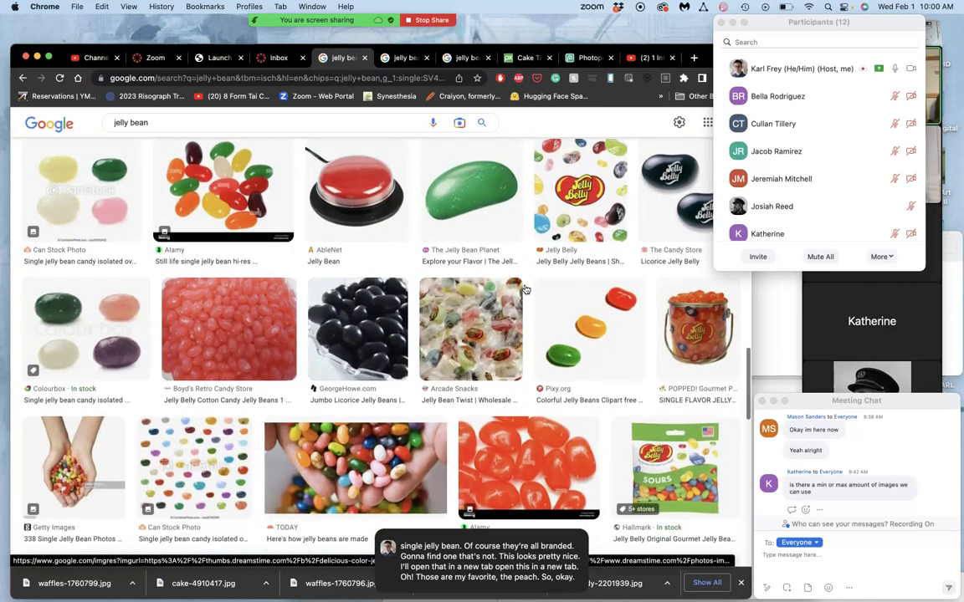
scroll(650, 228, "up", 4)
right_click(658, 231)
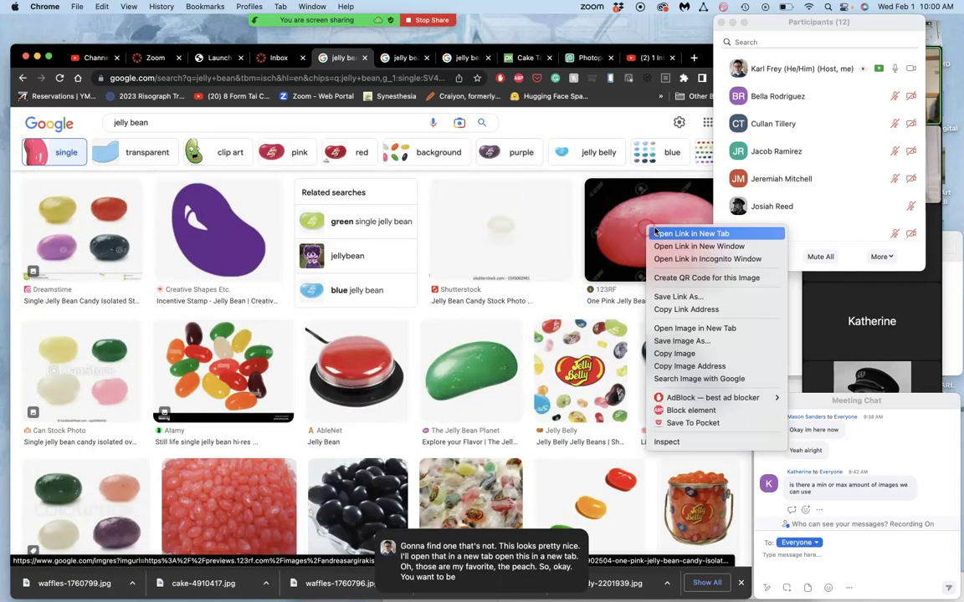
left_click(659, 233)
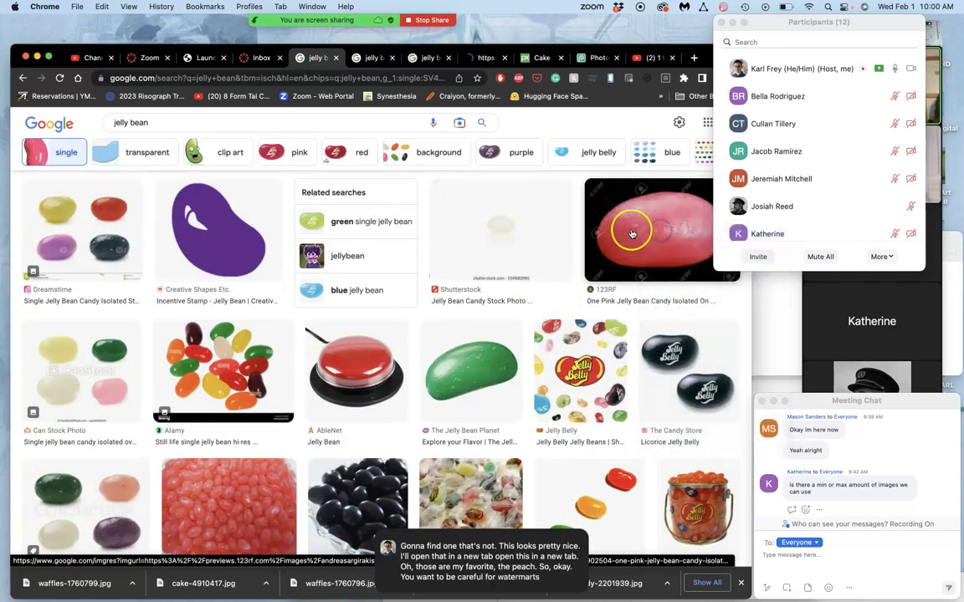
- View the orange jelly bean image at full size, then close its tabs
left_click(372, 58)
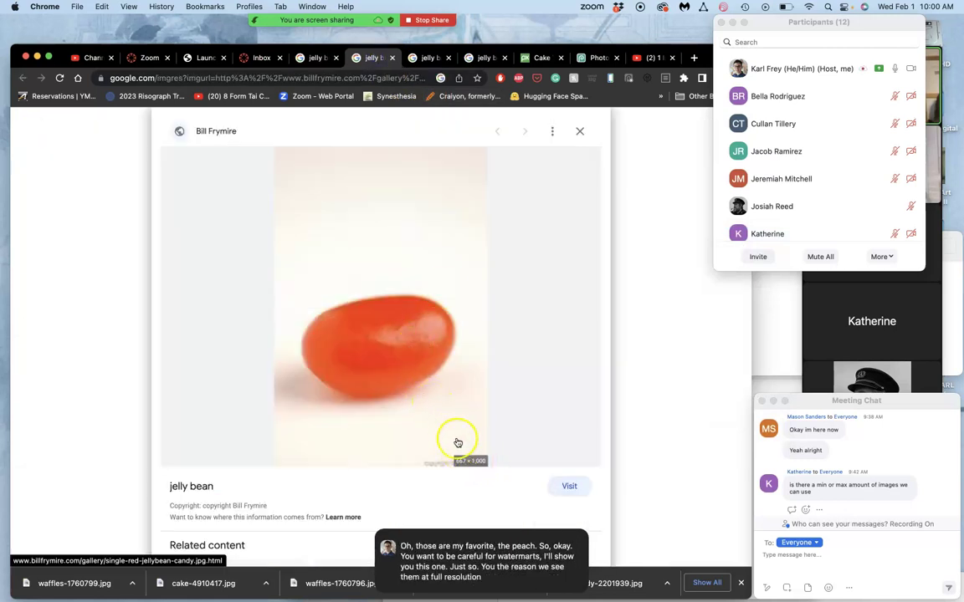
right_click(384, 357)
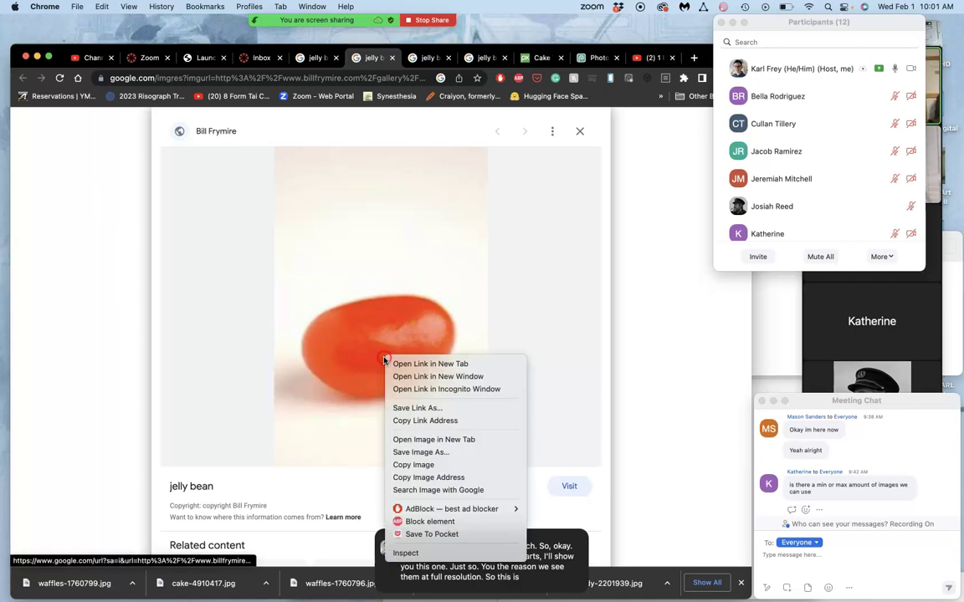
left_click(430, 440)
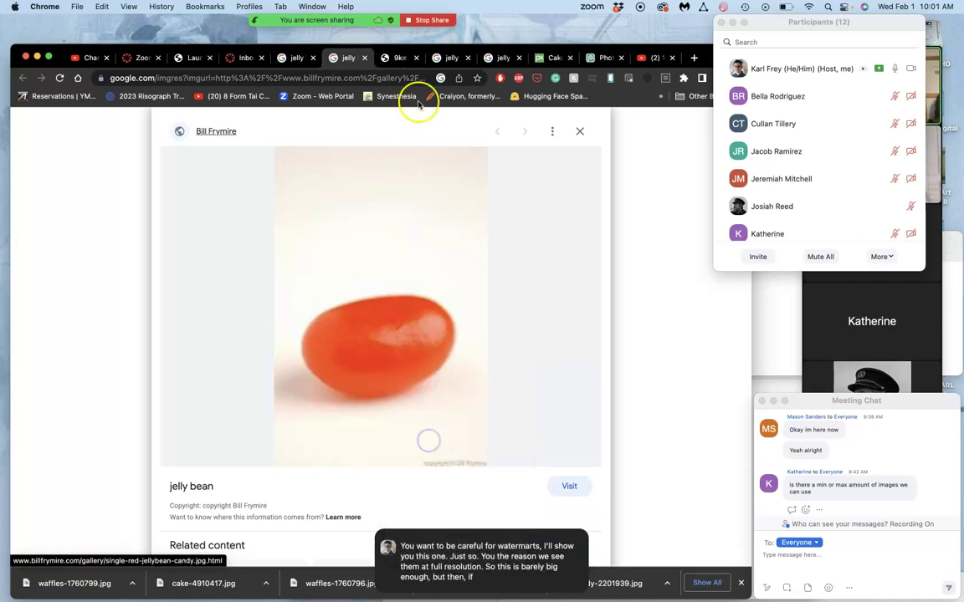
left_click(398, 56)
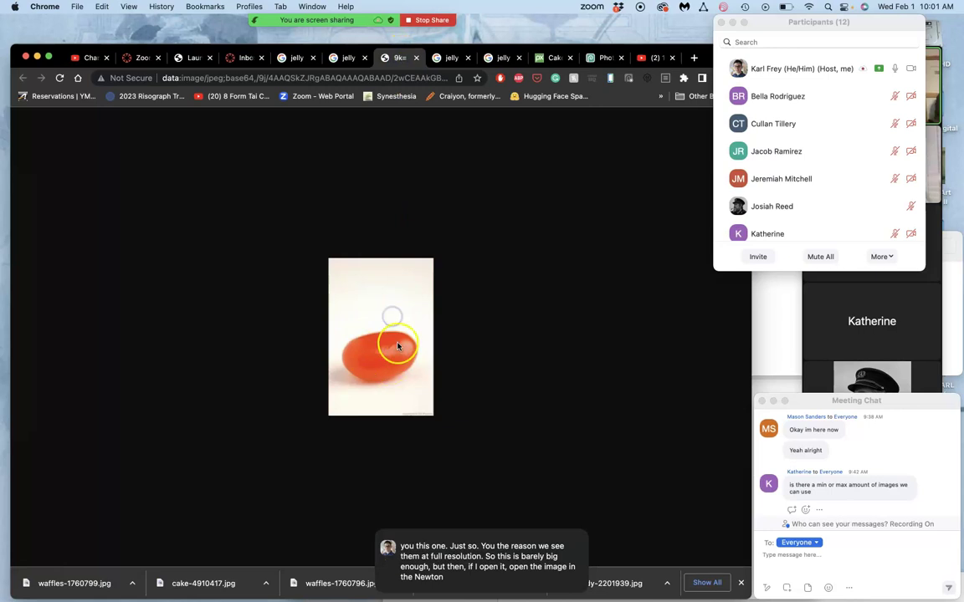
left_click(416, 57)
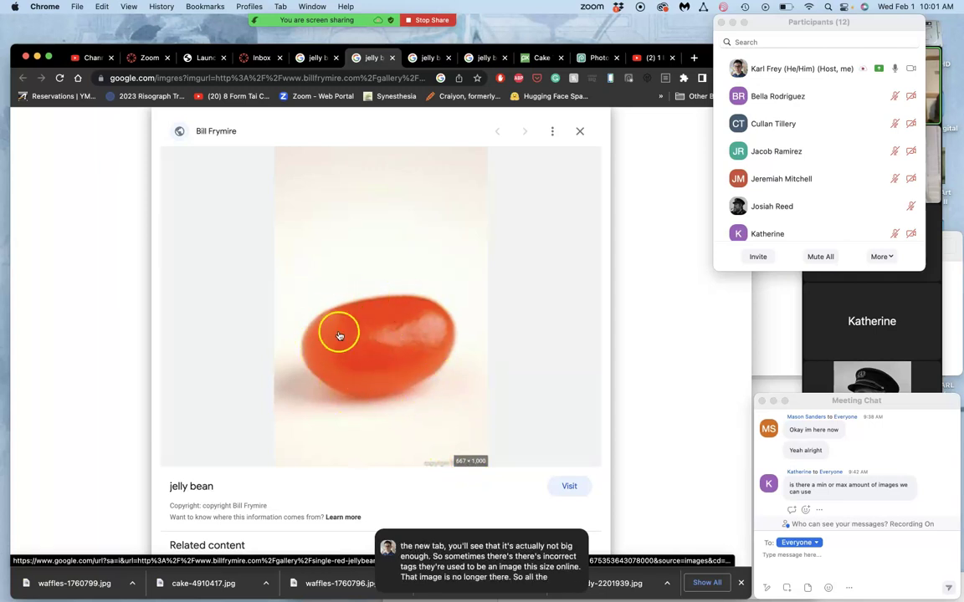
left_click(392, 57)
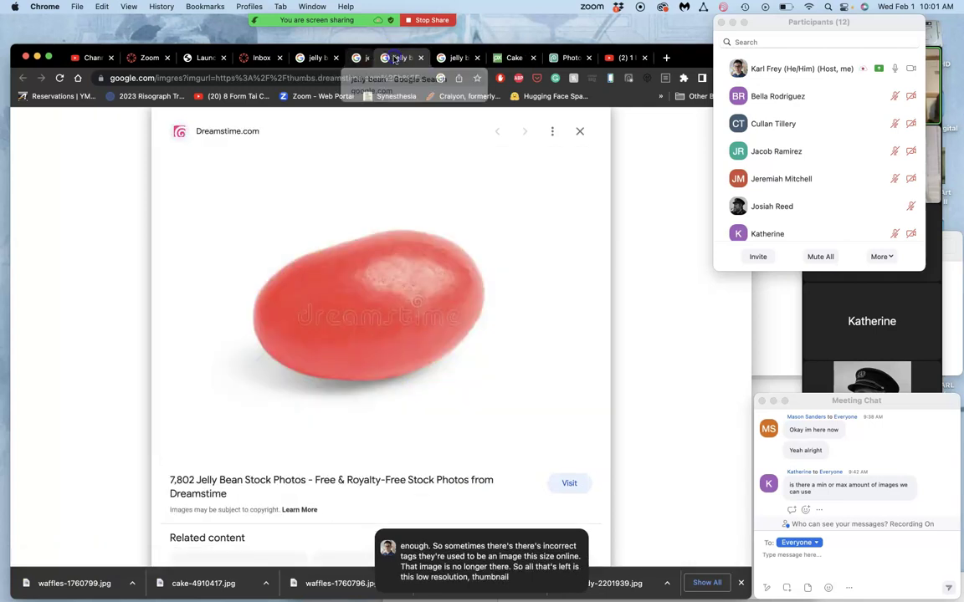
- Open the red Dreamstime jelly bean picture at full size in its own tab
right_click(371, 311)
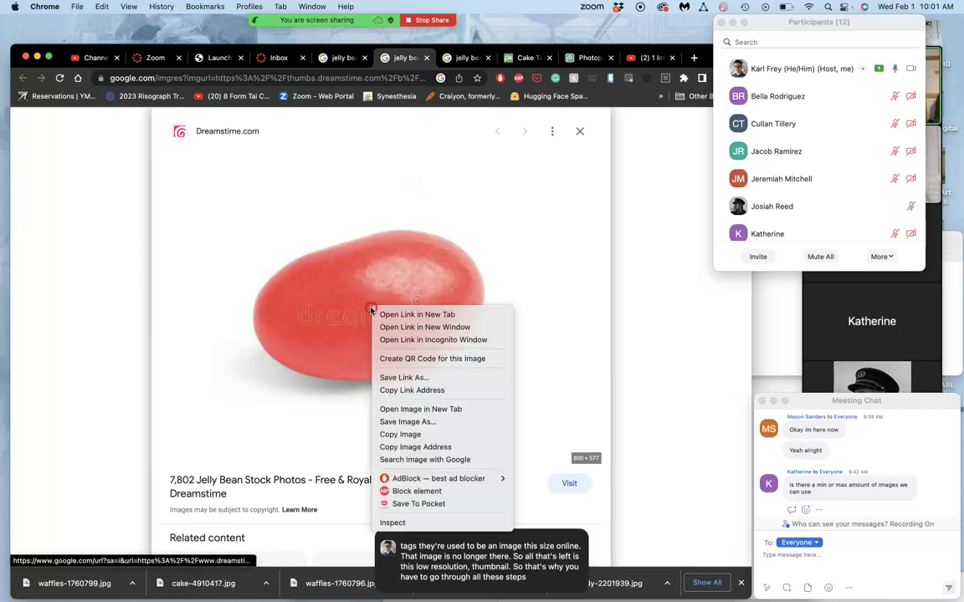
left_click(398, 406)
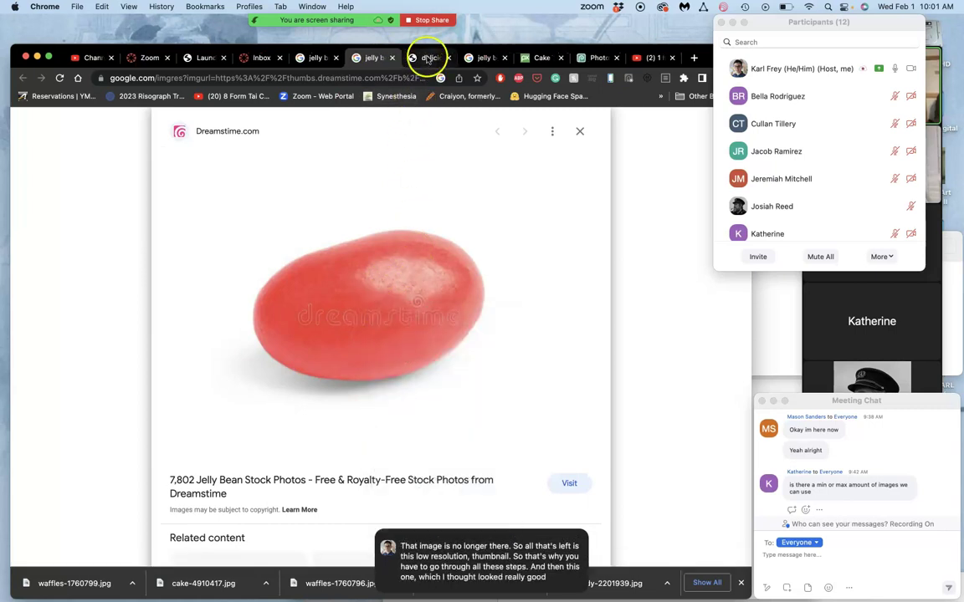
left_click(423, 57)
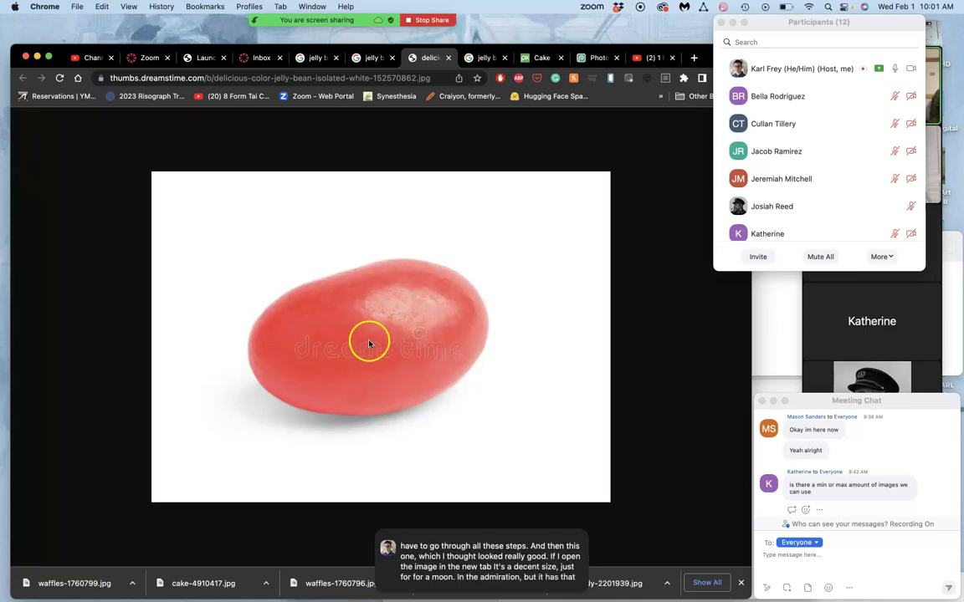
left_click(481, 57)
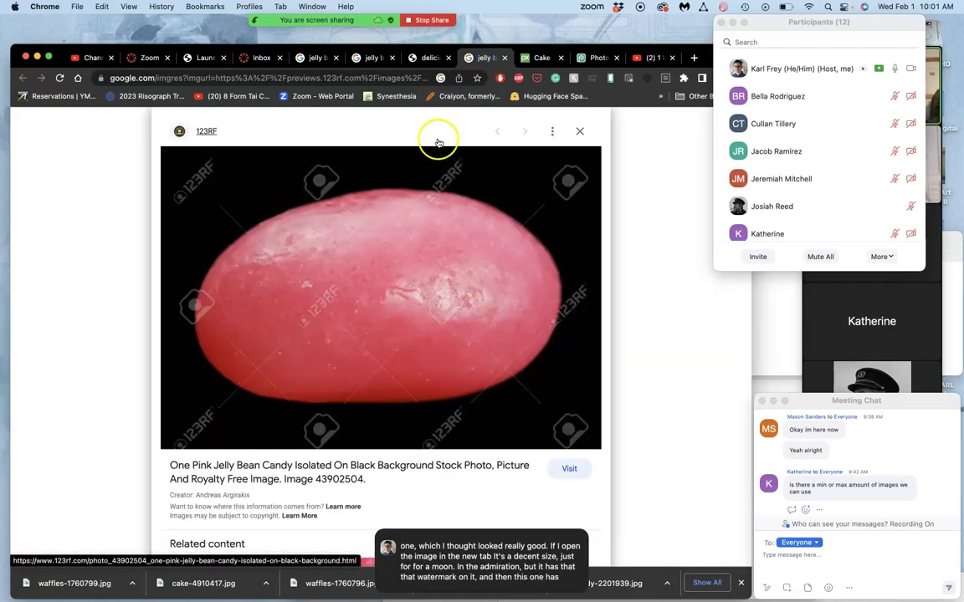
left_click(428, 56)
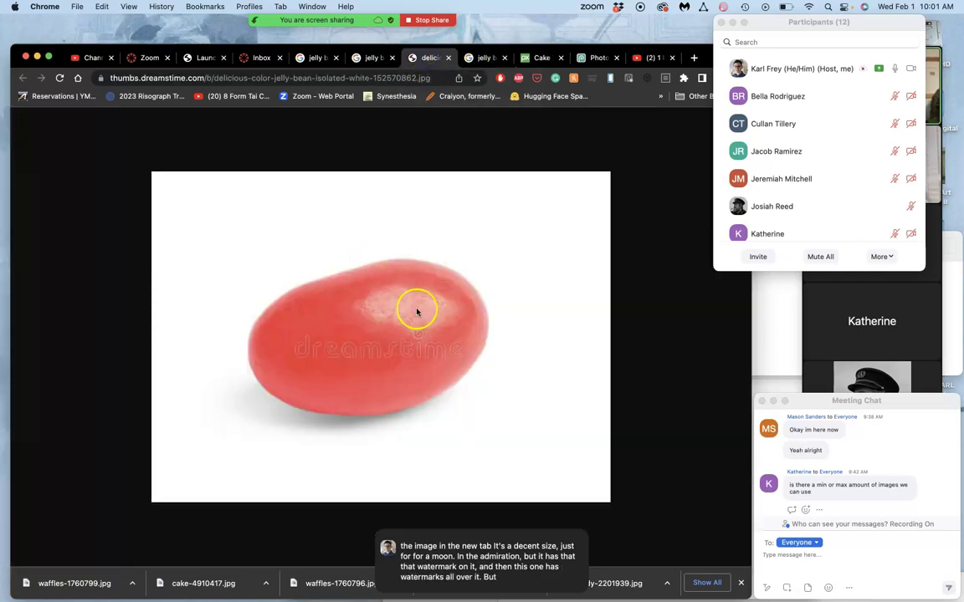
- Save the red Dreamstime jelly bean JPG to the desktop, then return to the Google Images results
left_click(778, 339)
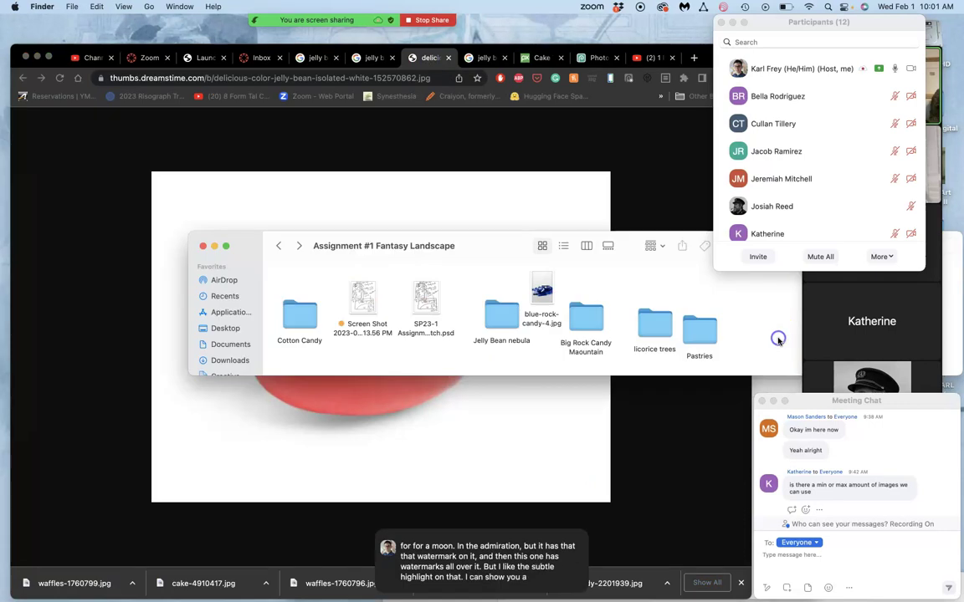
left_click(393, 399)
left_click(755, 342)
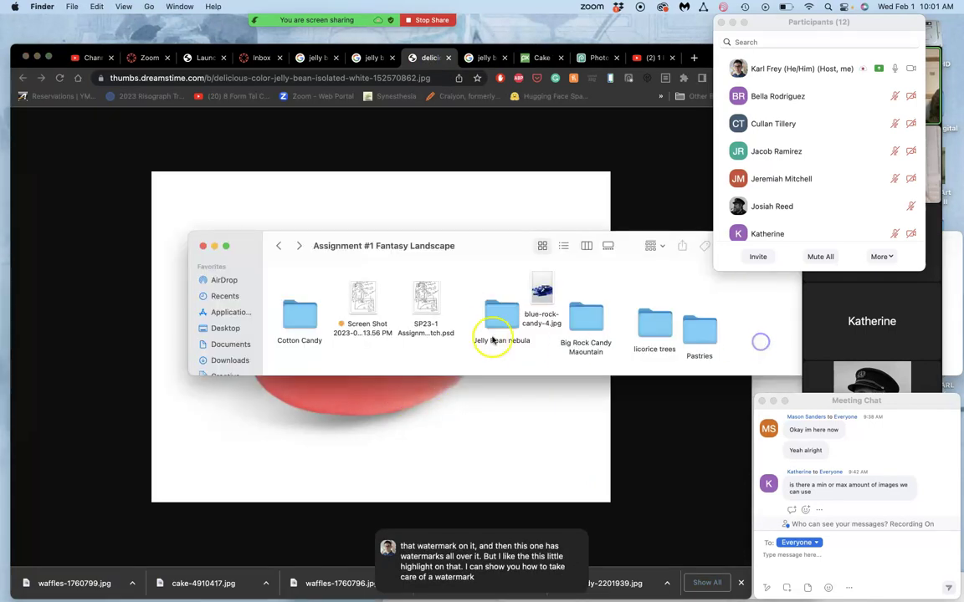
double_click(501, 338)
left_click_drag(415, 409, 770, 331)
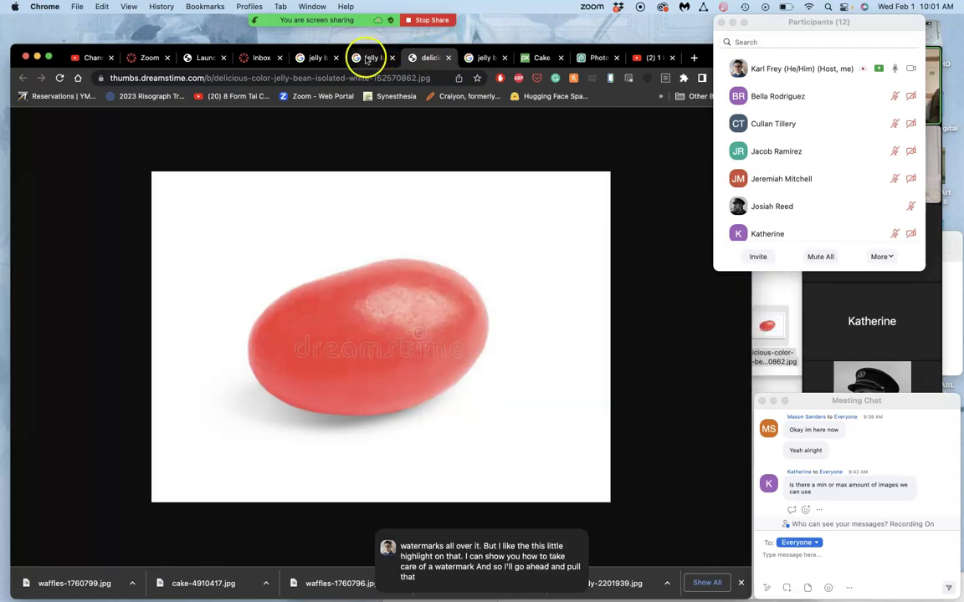
left_click(316, 57)
- Open the green and yellow jelly bean image results in new tabs
scroll(410, 338, "down", 1)
right_click(461, 365)
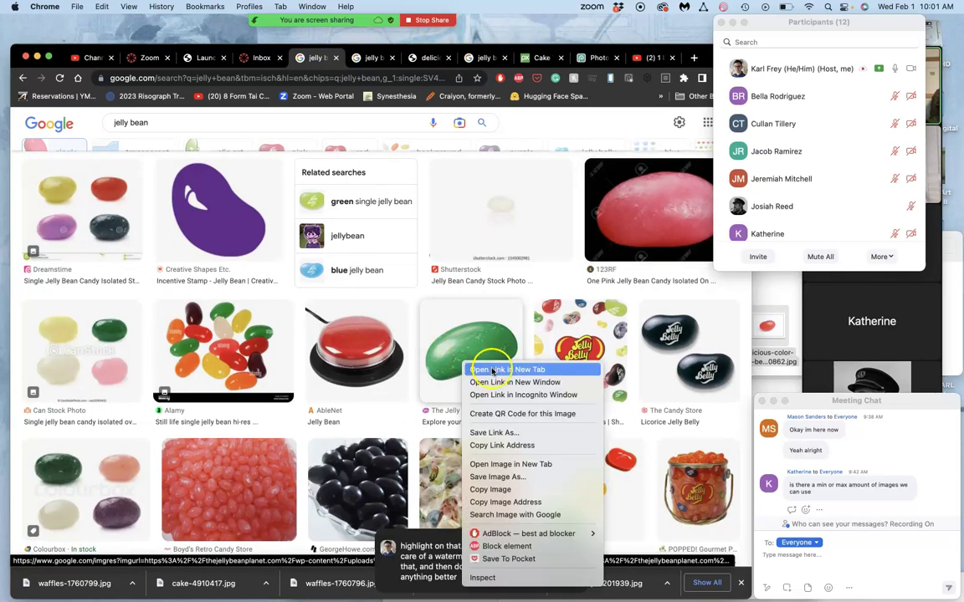
left_click(492, 370)
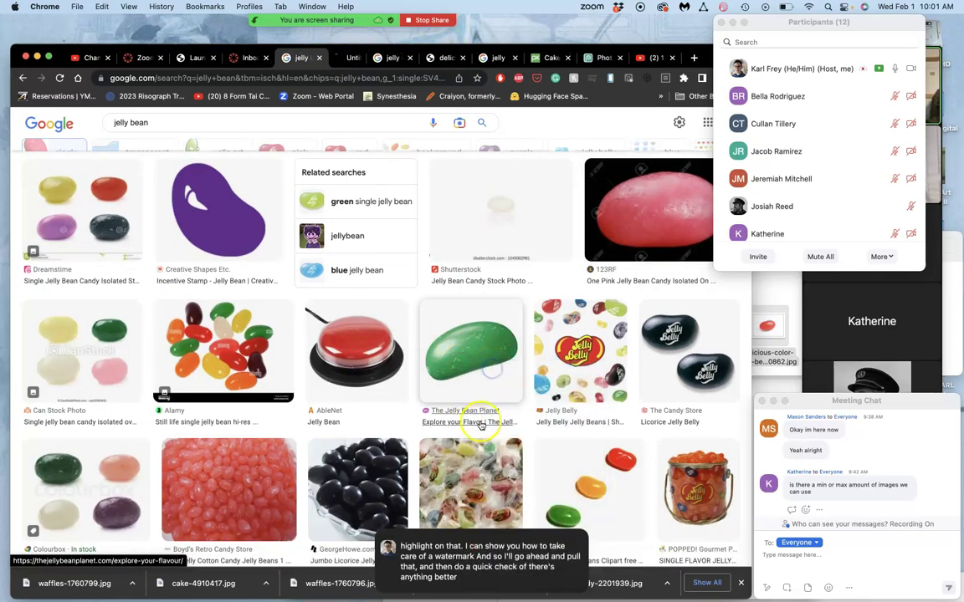
scroll(474, 366, "down", 15)
scroll(474, 367, "down", 5)
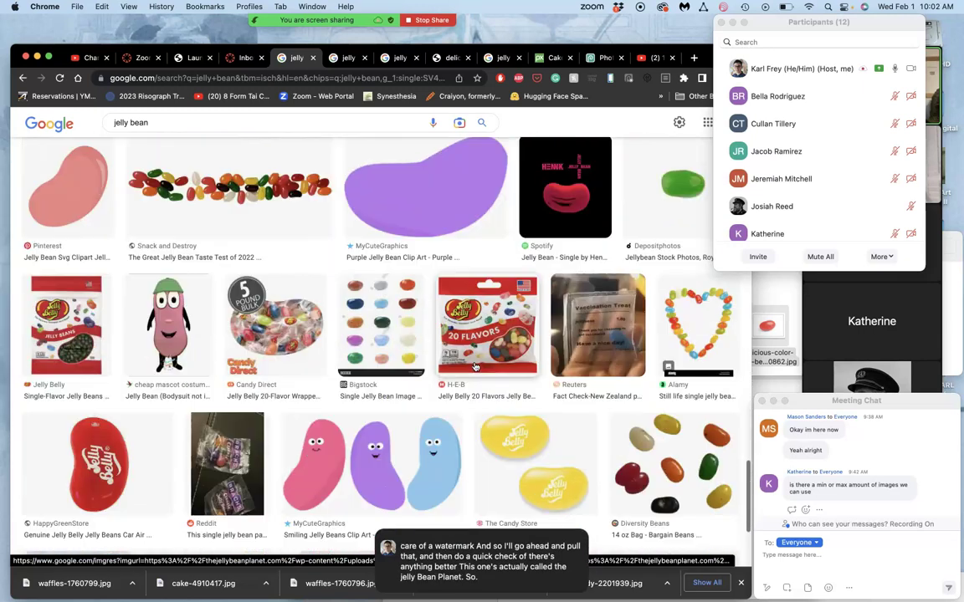
scroll(474, 367, "up", 3)
right_click(222, 456)
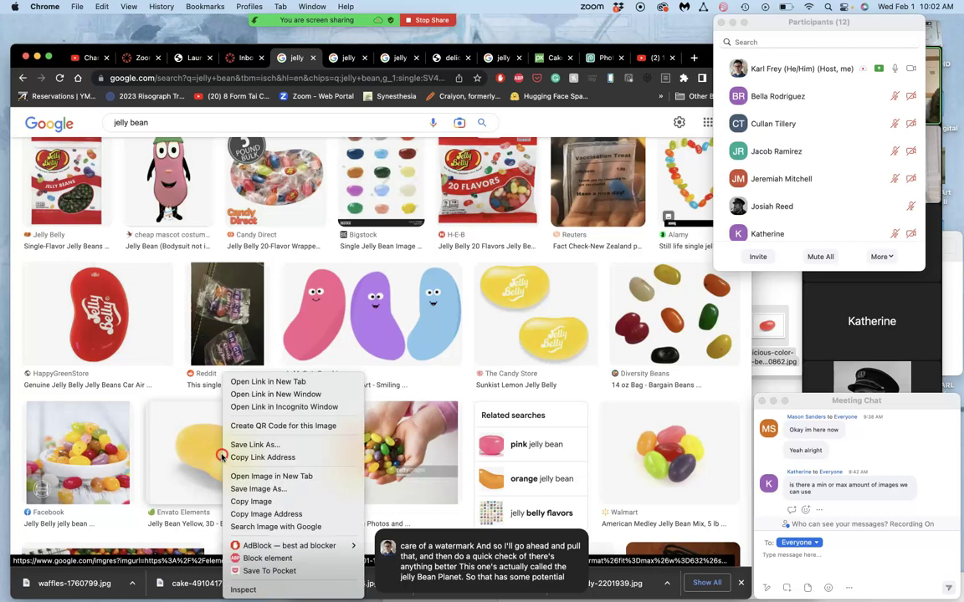
left_click(276, 382)
- Compare the green and yellow previews, then open the green bean's full image in a new tab
left_click(338, 65)
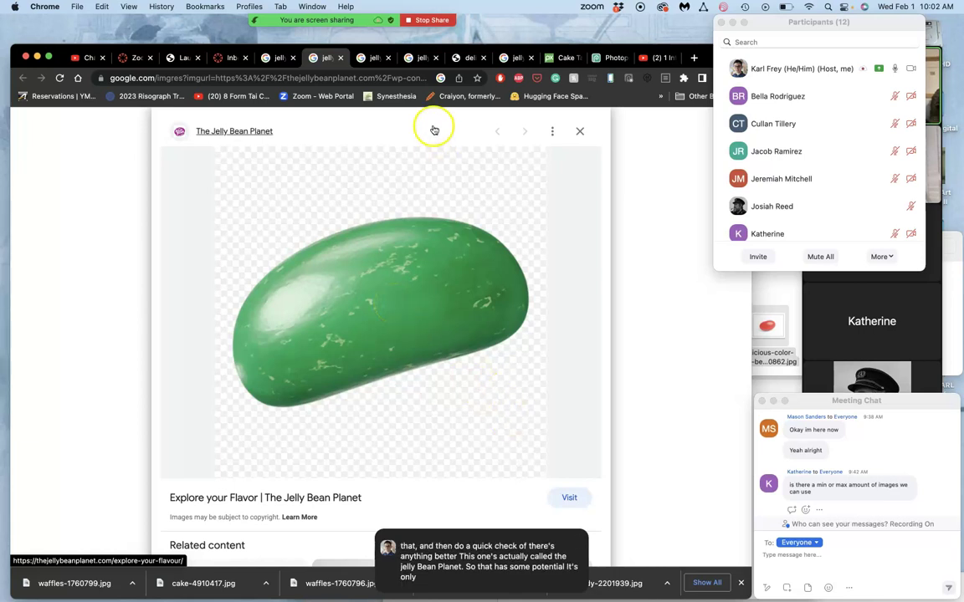
left_click(375, 60)
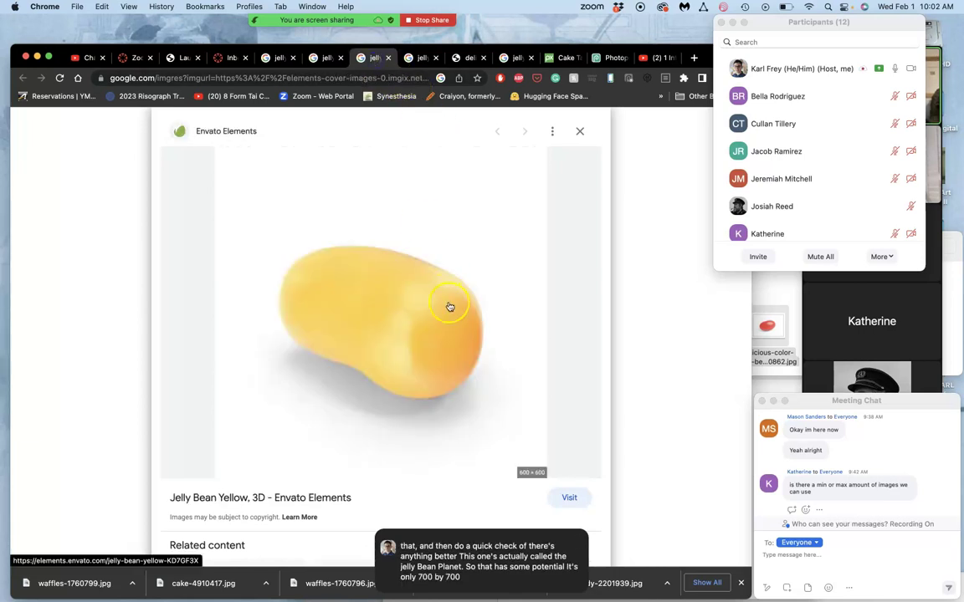
left_click(327, 59)
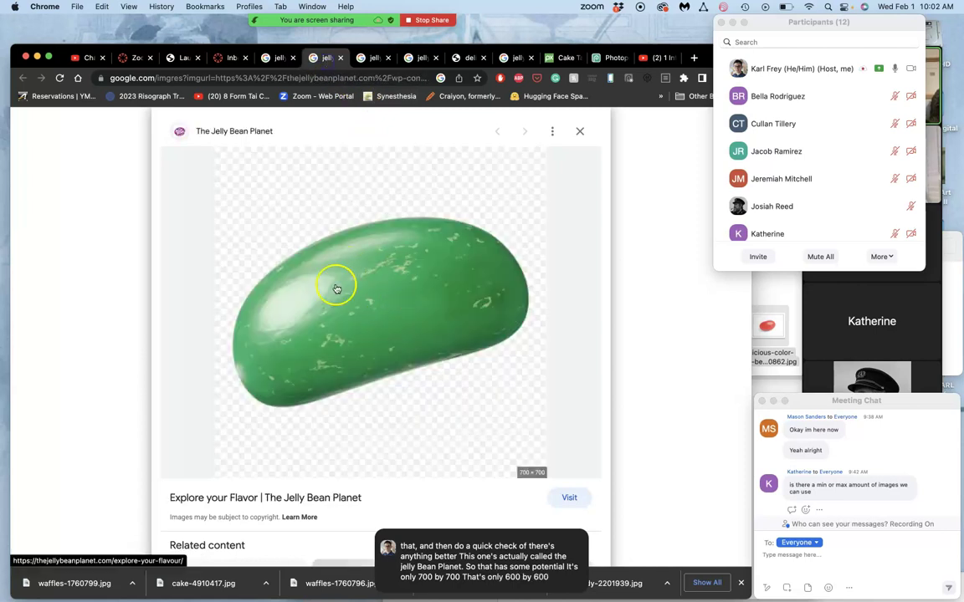
right_click(389, 332)
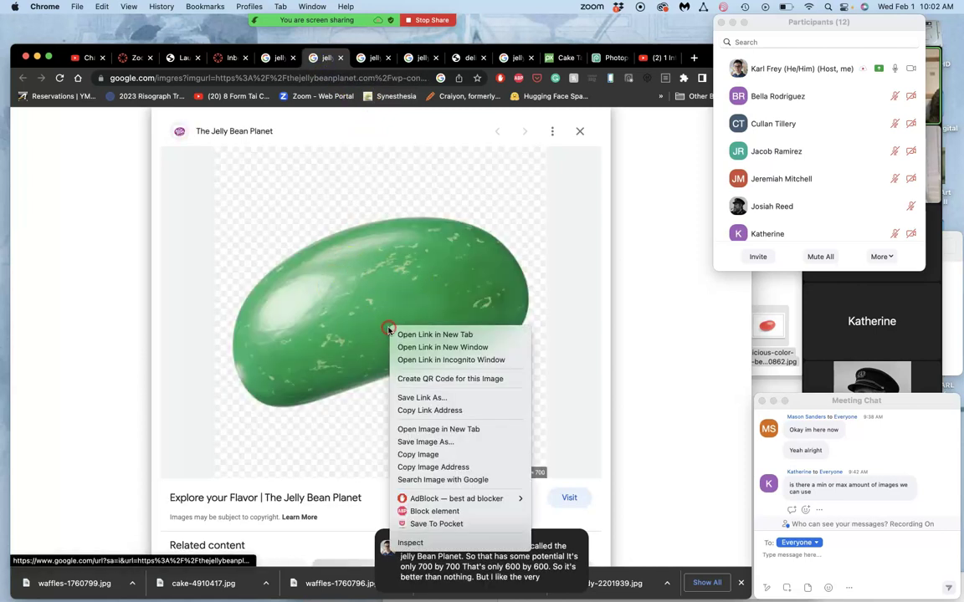
left_click(434, 428)
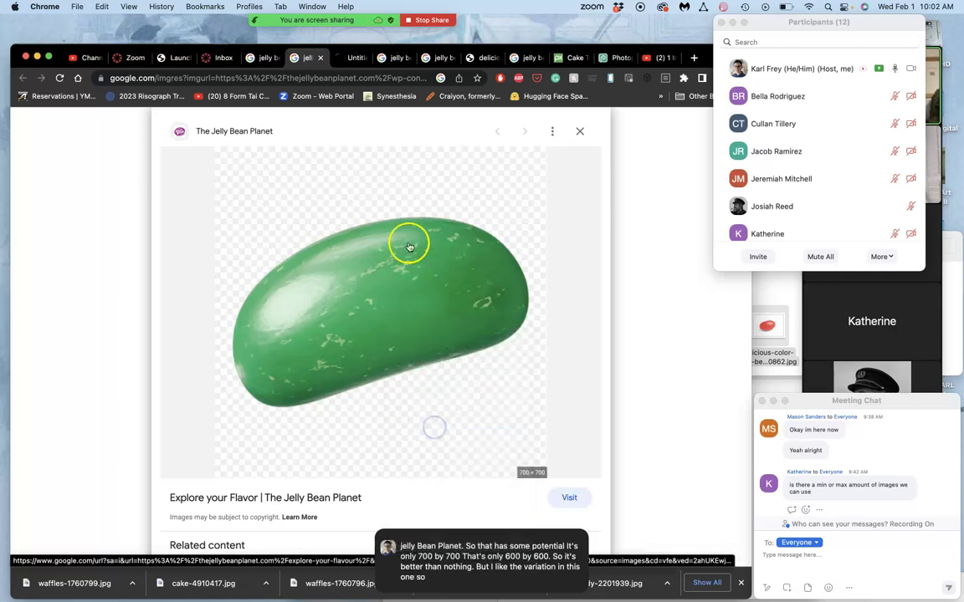
- Drag 25-FW-36HF-watermelon.png into Jelly Bean nebula, check it in Preview, and add the red jelly bean JPG
left_click(353, 59)
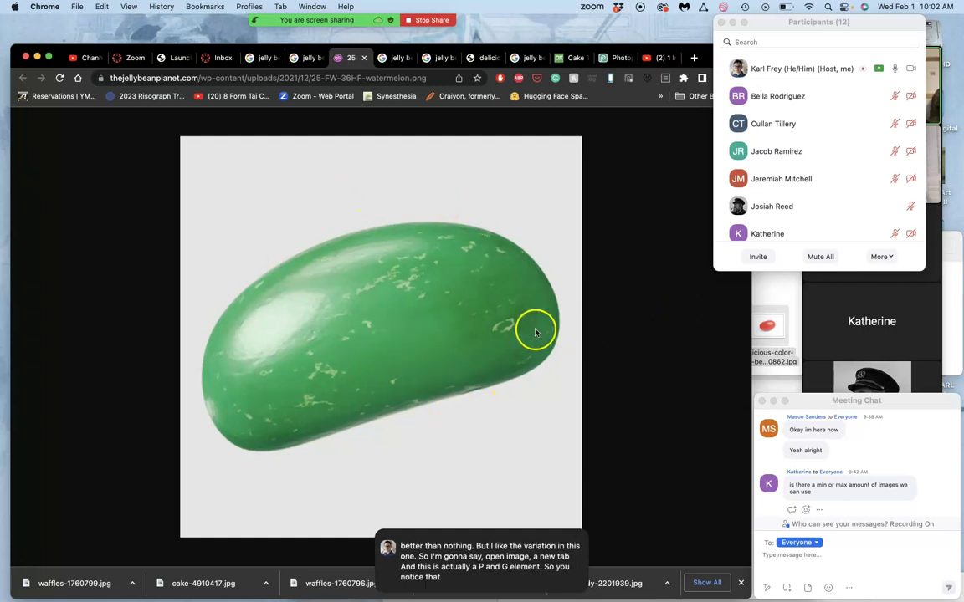
left_click_drag(518, 332, 448, 291)
double_click(448, 291)
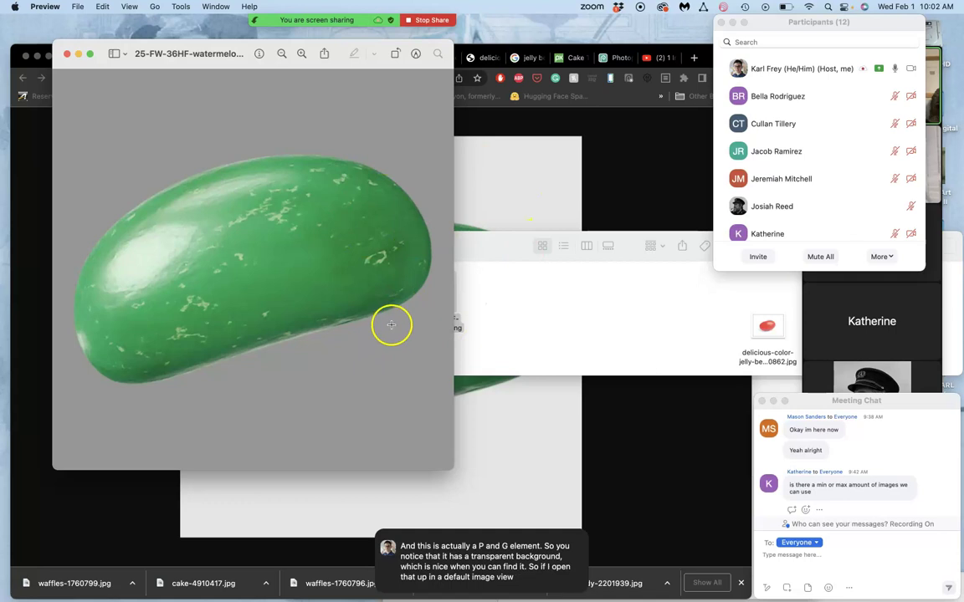
left_click(66, 53)
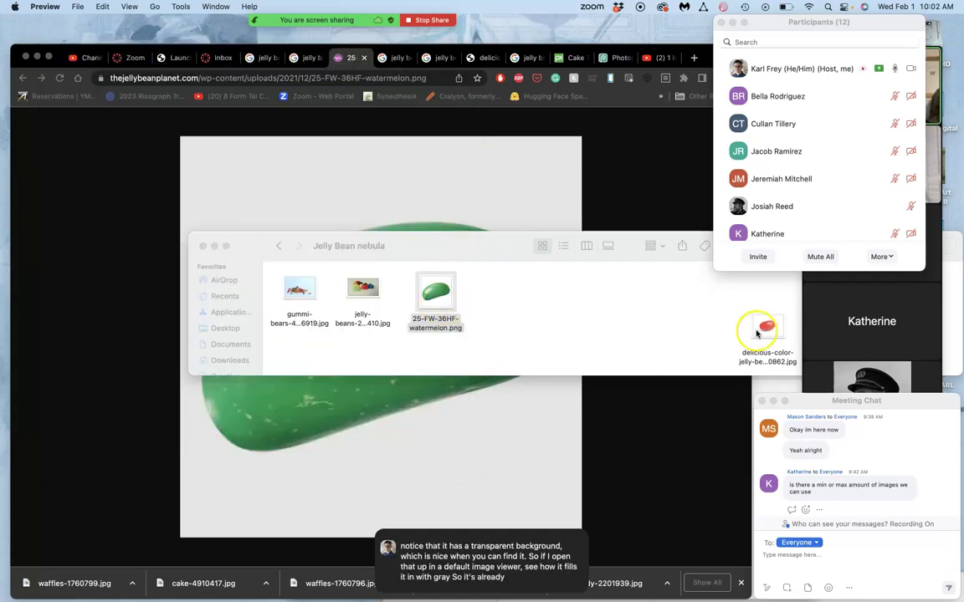
left_click_drag(767, 325, 510, 305)
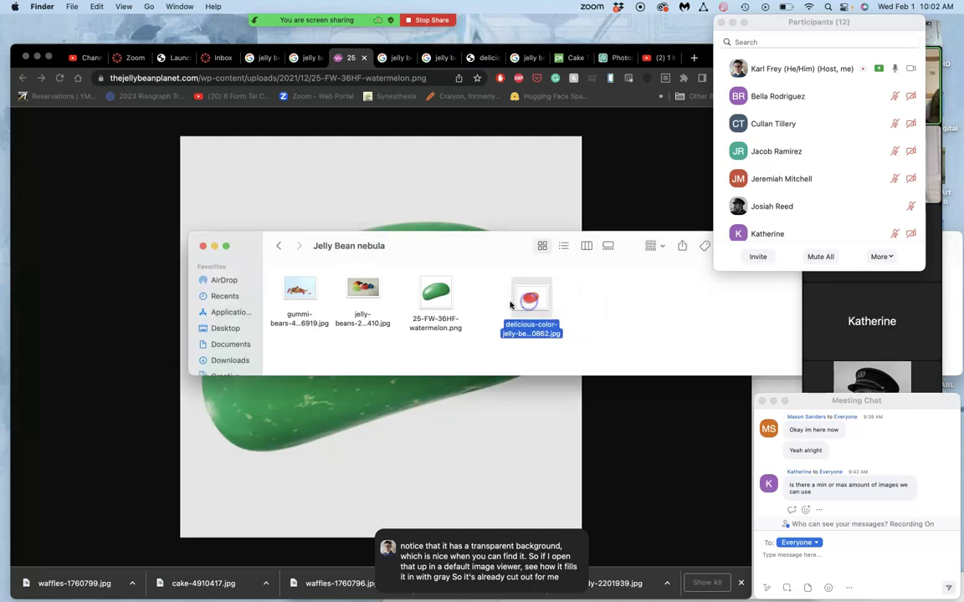
- Tag the watermelon file and the Jelly Bean nebula folder green
right_click(435, 301)
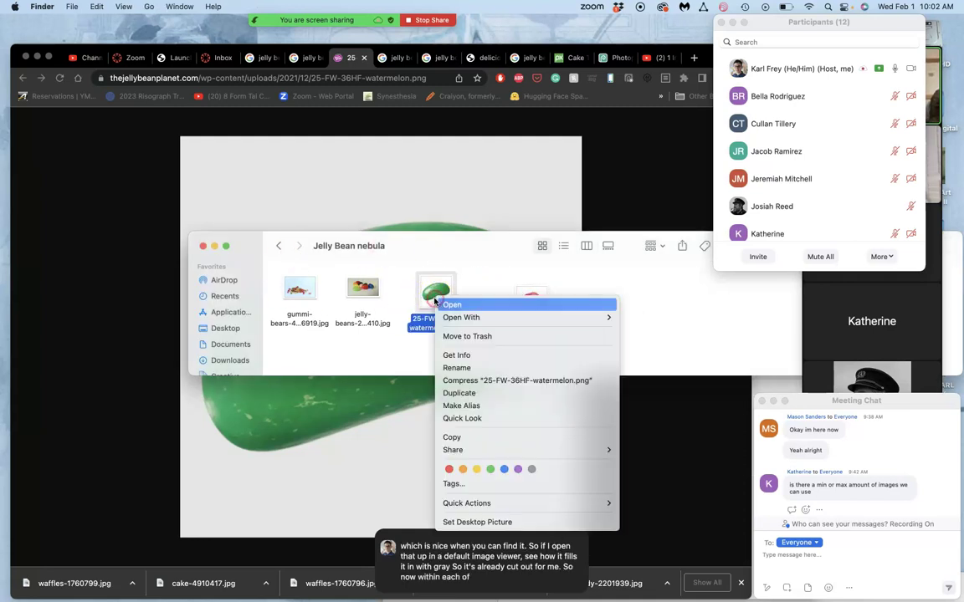
left_click(491, 469)
left_click(435, 338)
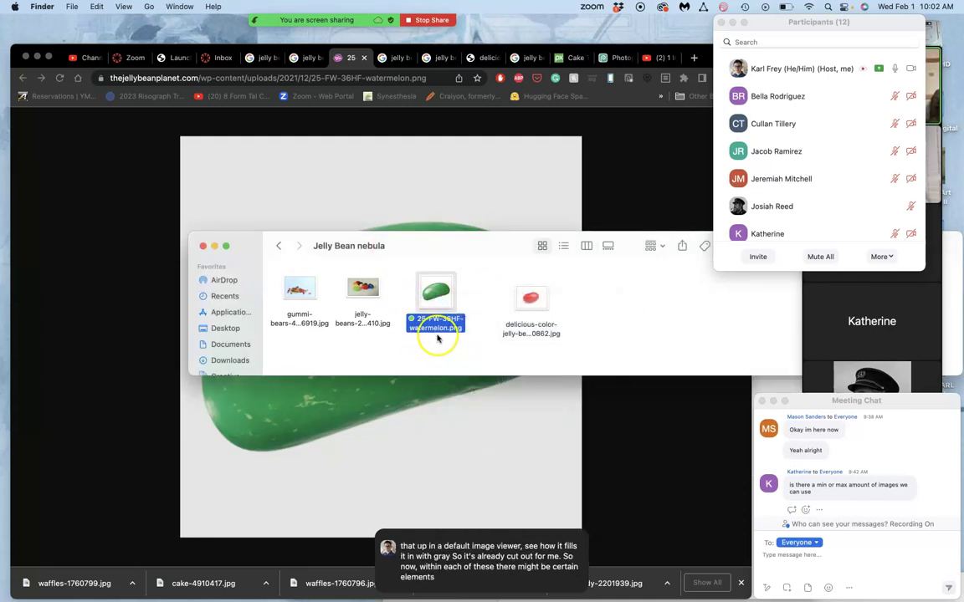
left_click(278, 245)
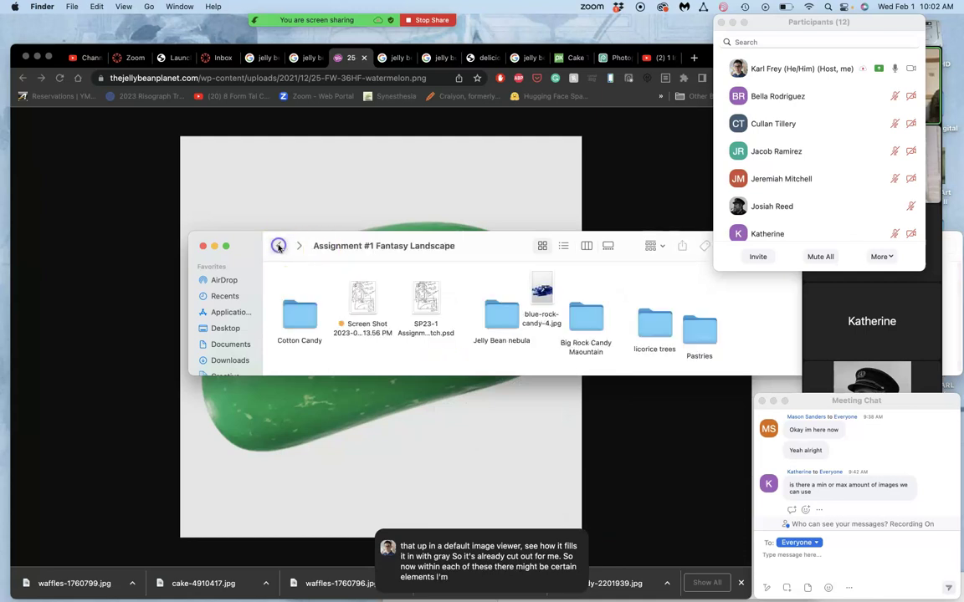
right_click(507, 329)
left_click(560, 483)
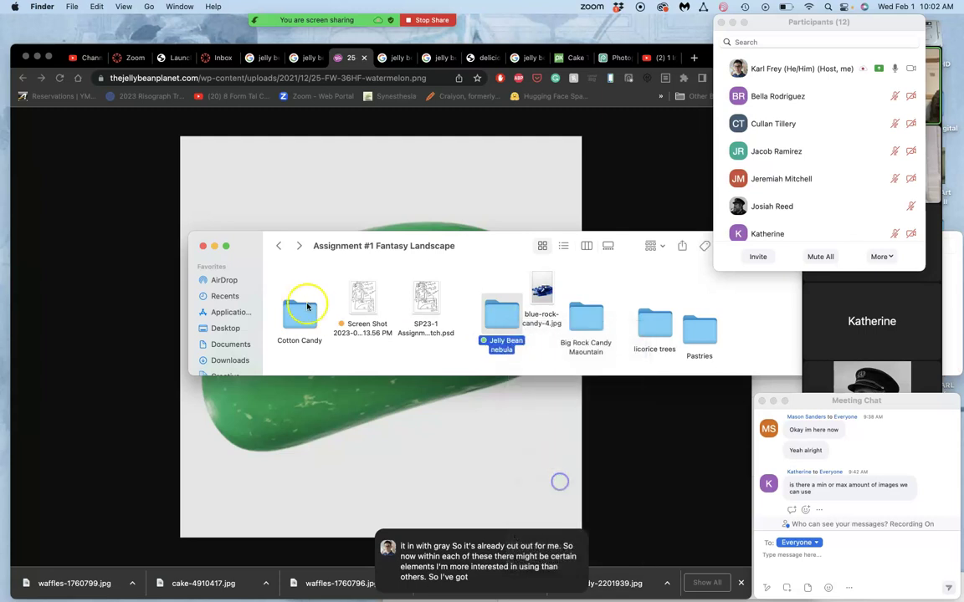
- In Cotton Candy, review sky-3684164.jpg and tag it green
double_click(298, 311)
left_click(546, 293)
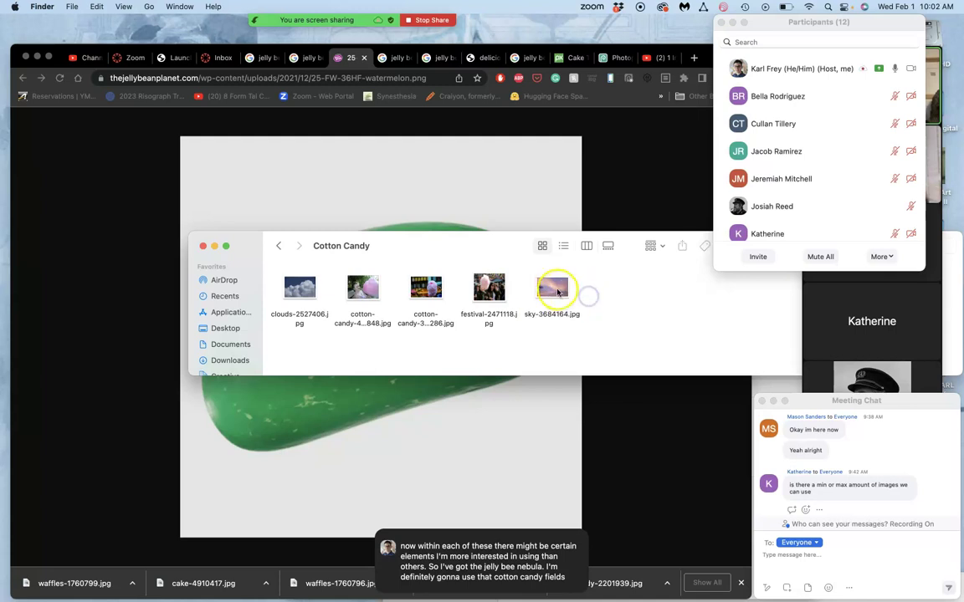
double_click(556, 291)
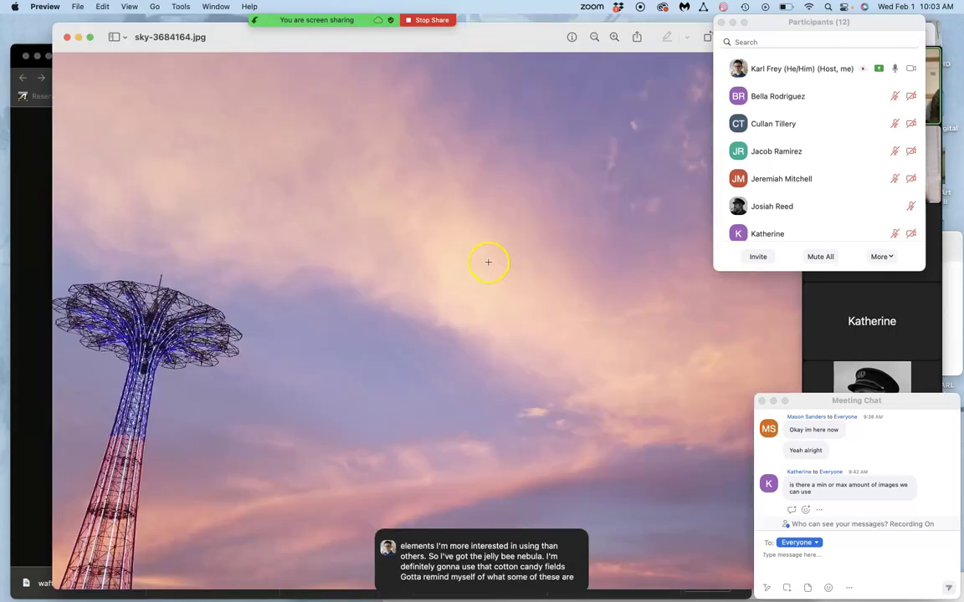
left_click(65, 35)
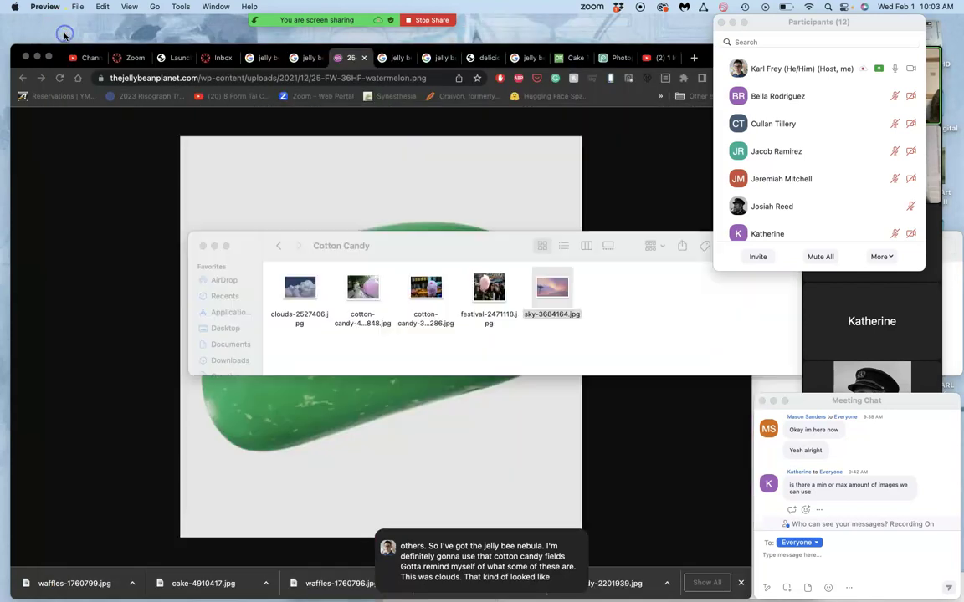
right_click(538, 315)
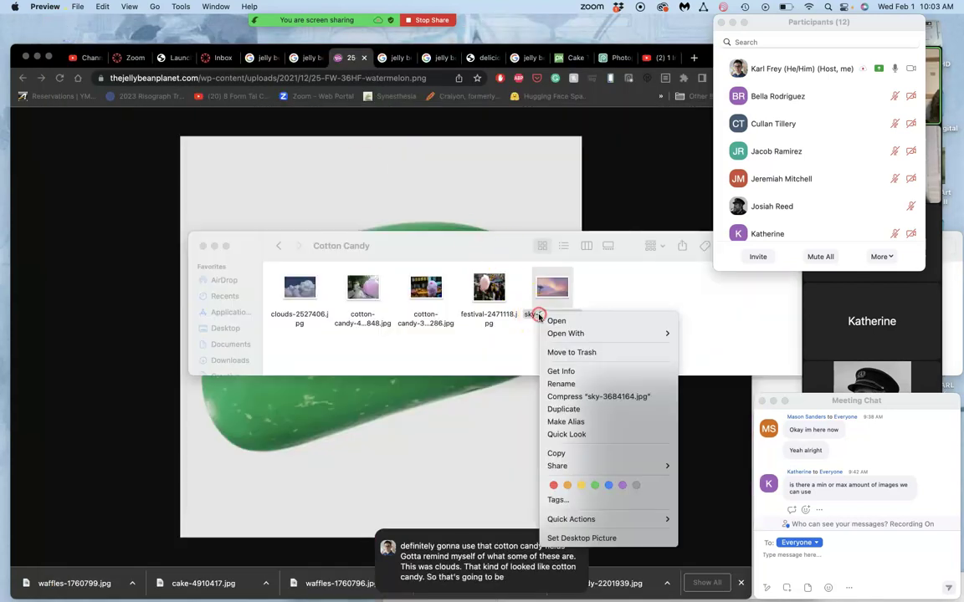
left_click(595, 485)
left_click(477, 365)
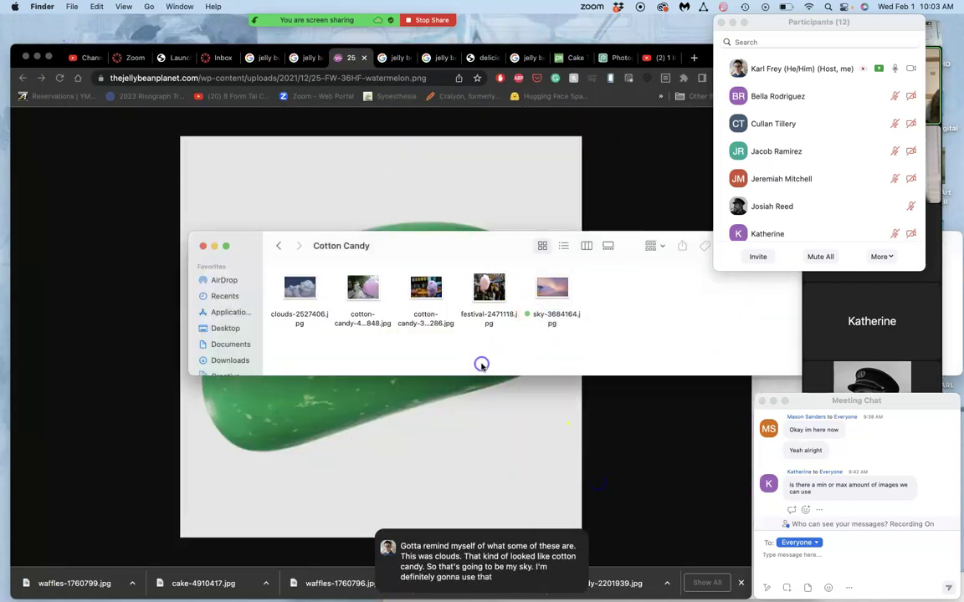
- Preview the clouds and festival images, tag festival-2471118.jpg green, and go back
left_click(293, 288)
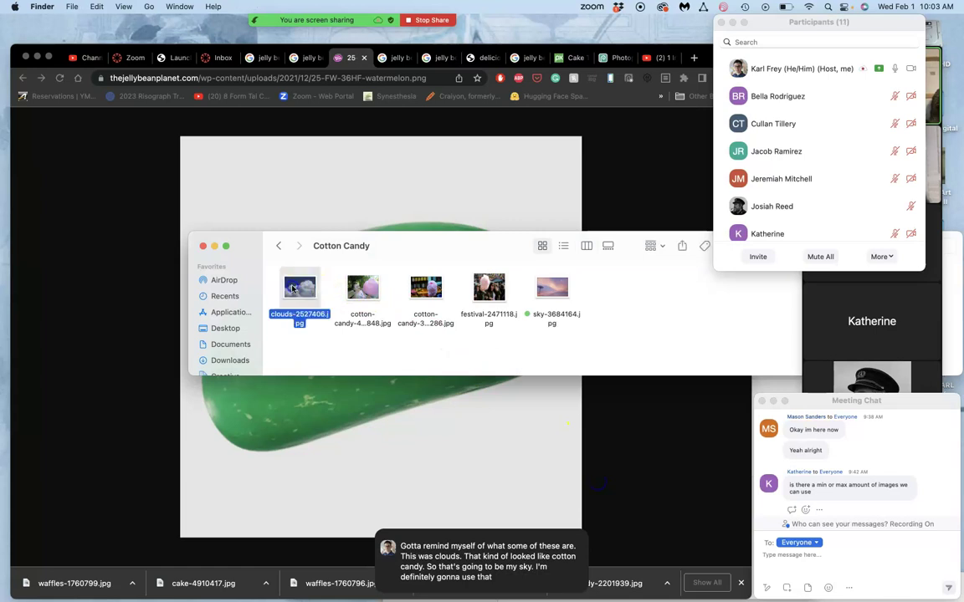
double_click(297, 289)
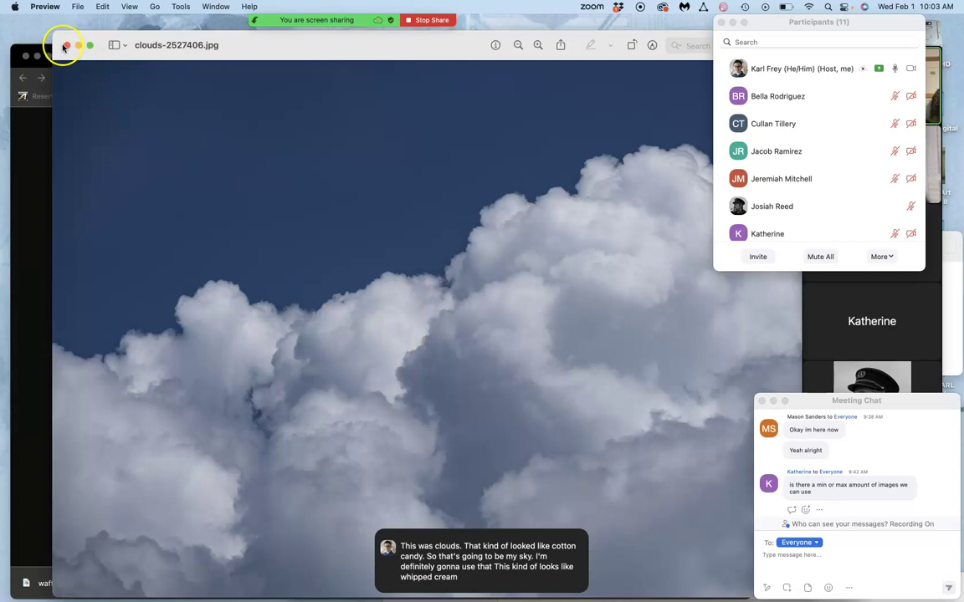
left_click(67, 46)
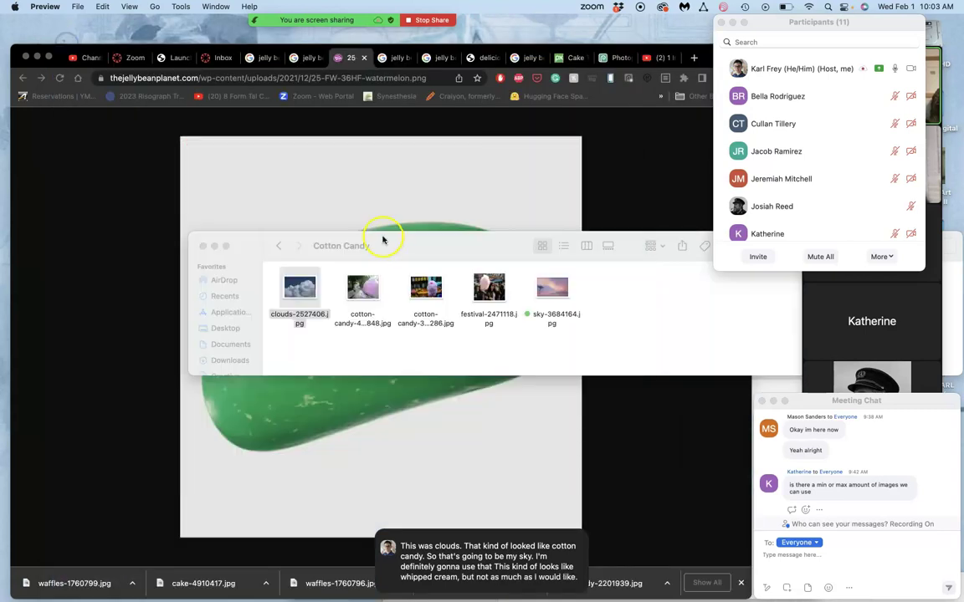
left_click(488, 288)
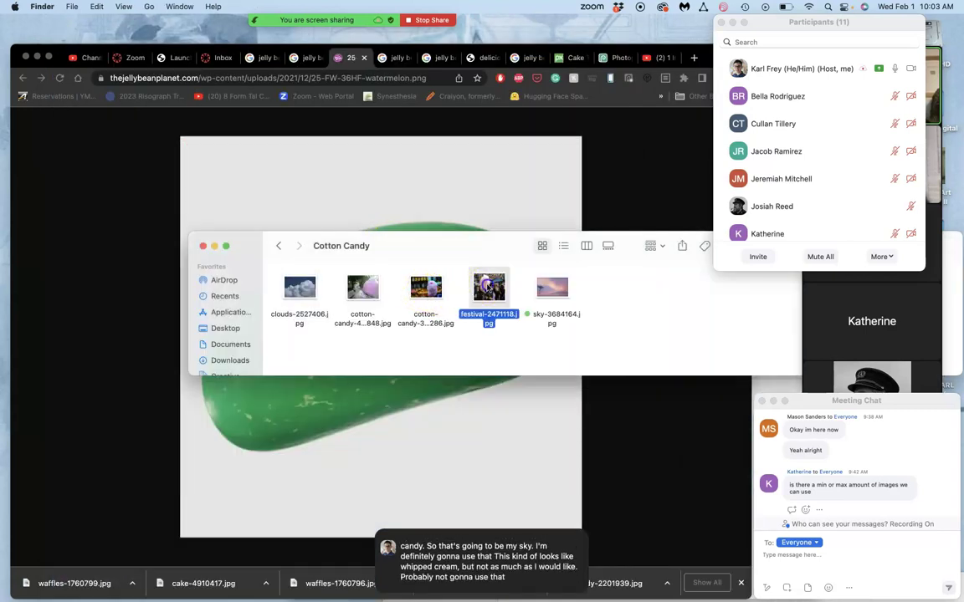
double_click(483, 290)
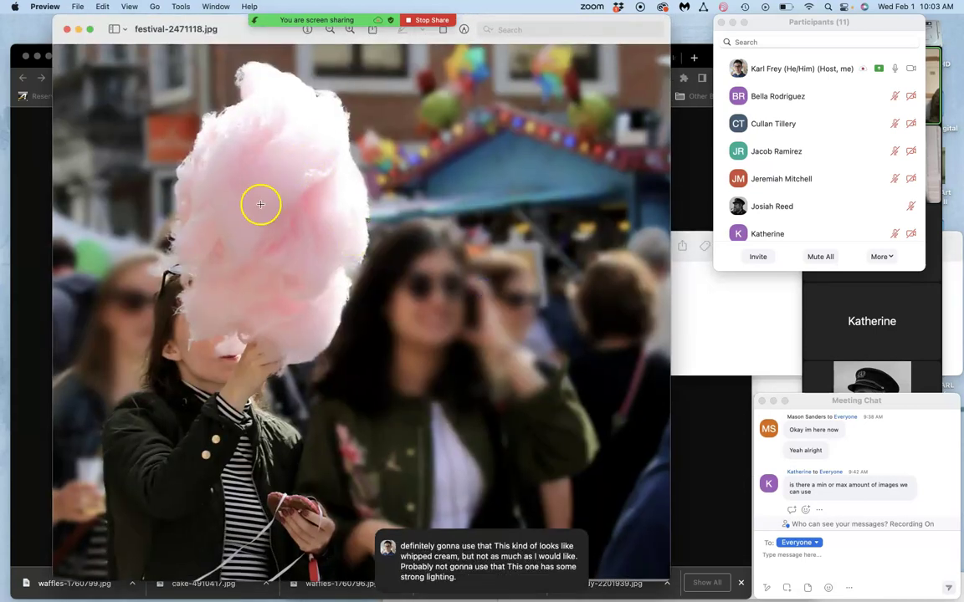
left_click(68, 30)
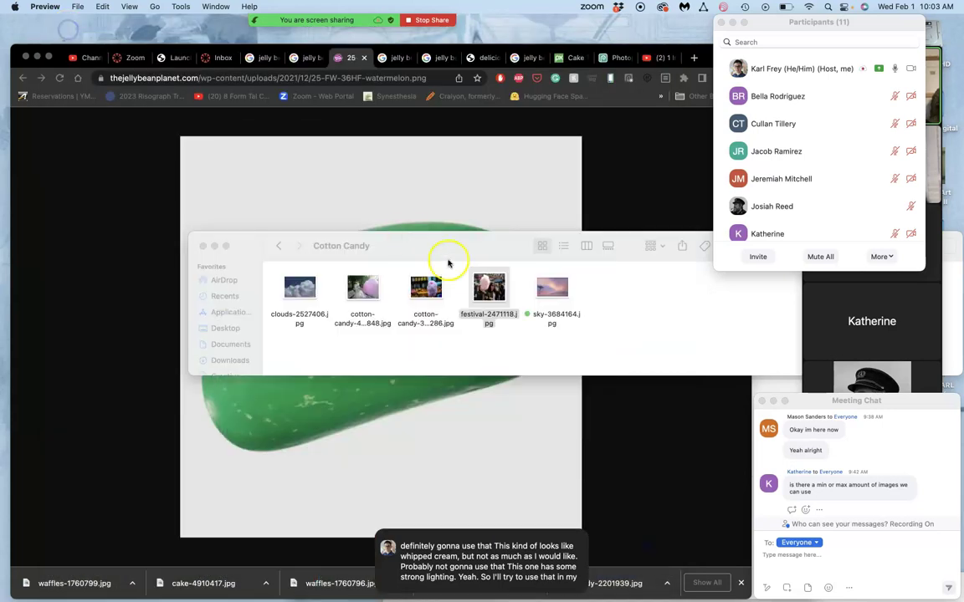
right_click(487, 317)
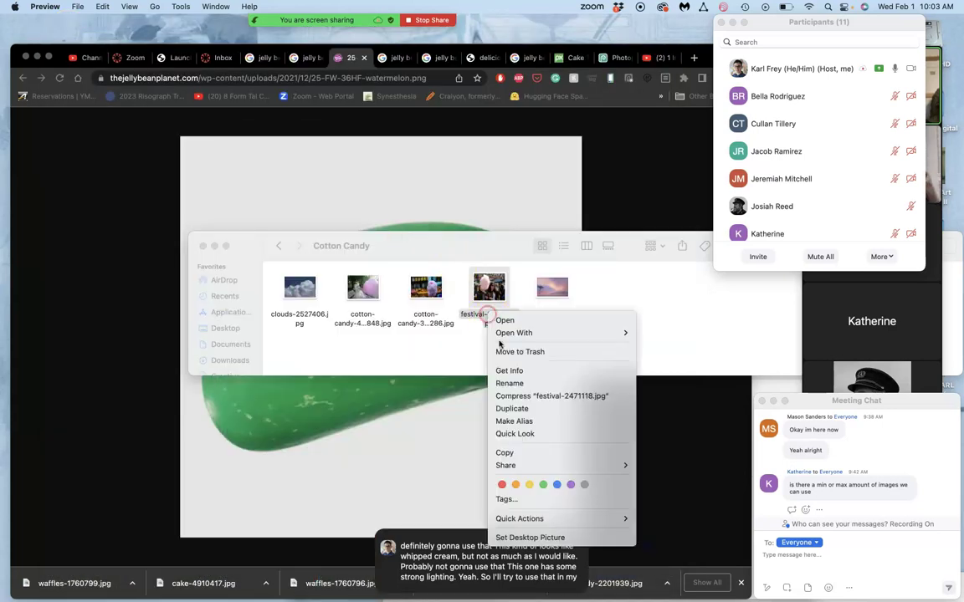
left_click(545, 485)
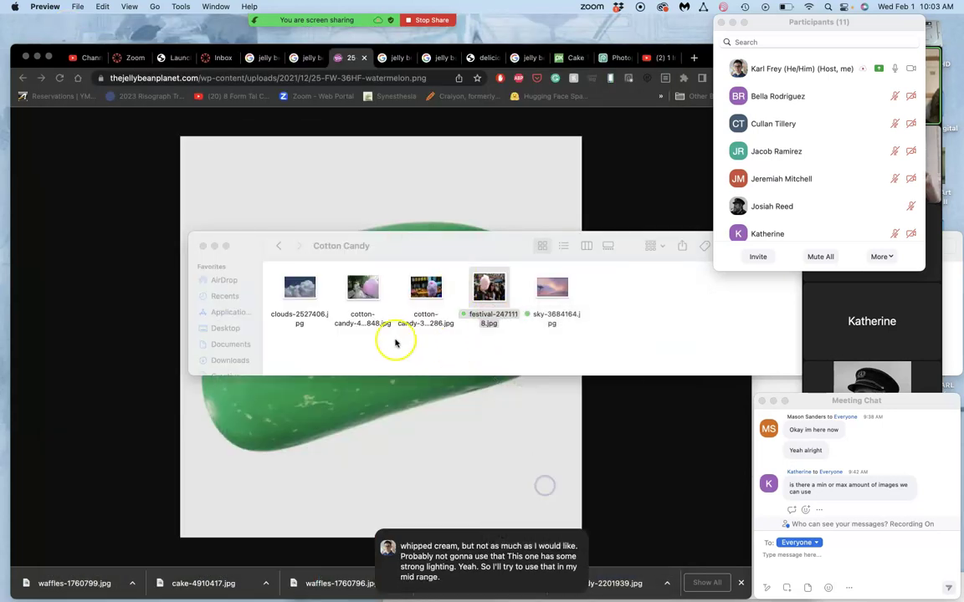
left_click(282, 248)
- Tag Cotton Candy green, then in Big Rock Candy Maountain move s-l1600.jpg and tag it green
right_click(301, 319)
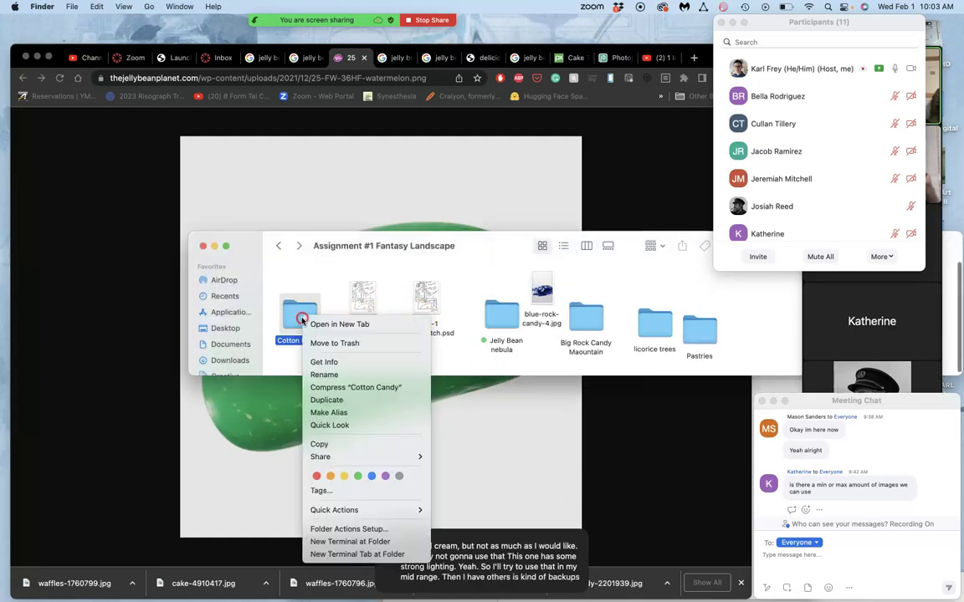
left_click(361, 477)
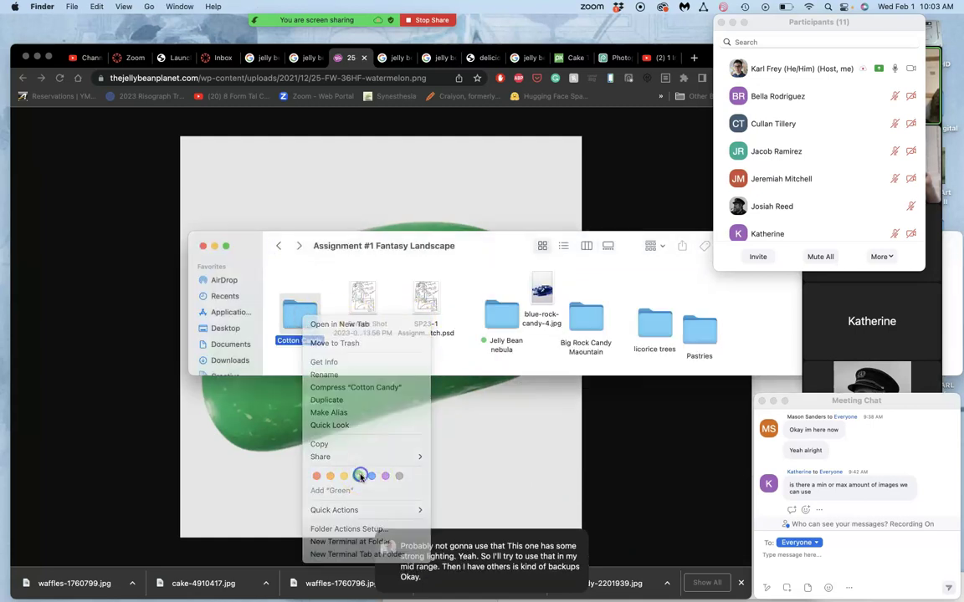
double_click(586, 316)
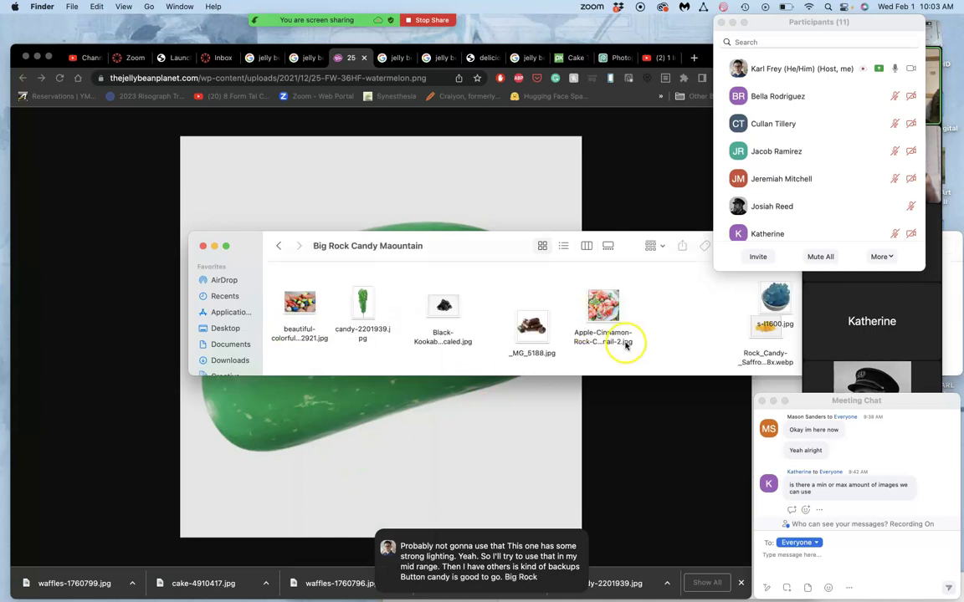
left_click_drag(774, 297, 665, 325)
right_click(665, 324)
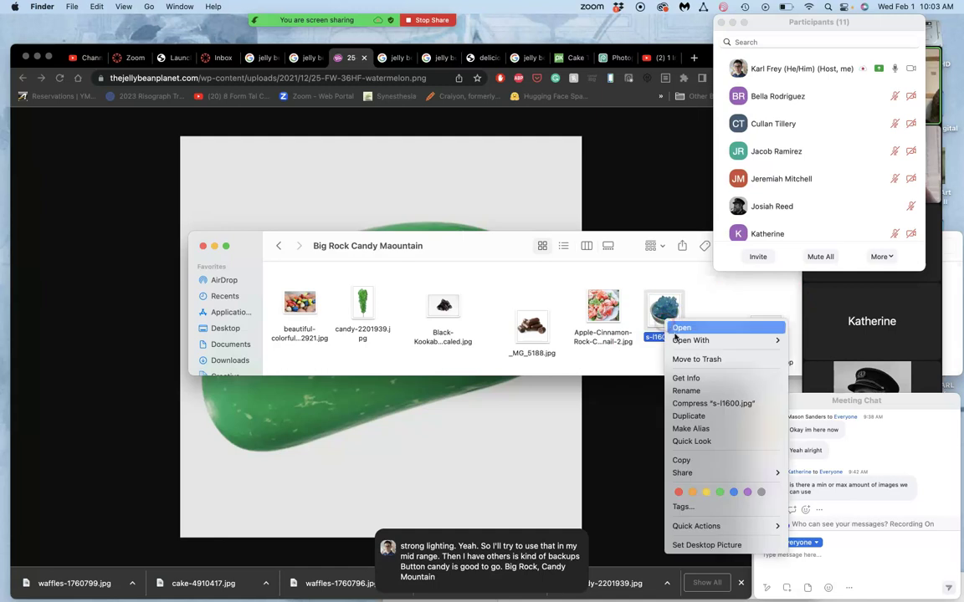
left_click(715, 491)
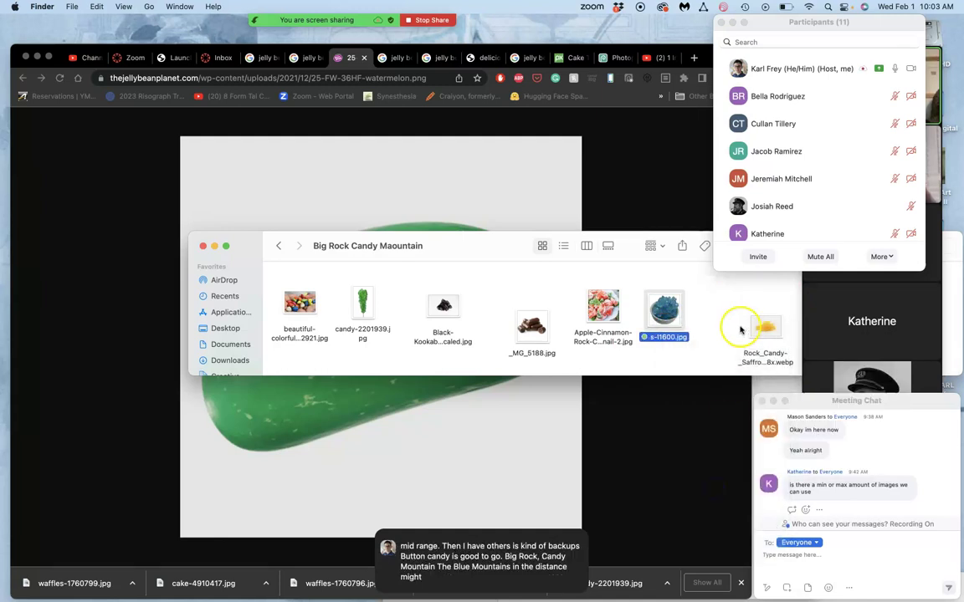
- Move the saffron rock candy image beside s-l1600.jpg, tag it blue, and preview it
left_click_drag(758, 322, 718, 313)
right_click(718, 314)
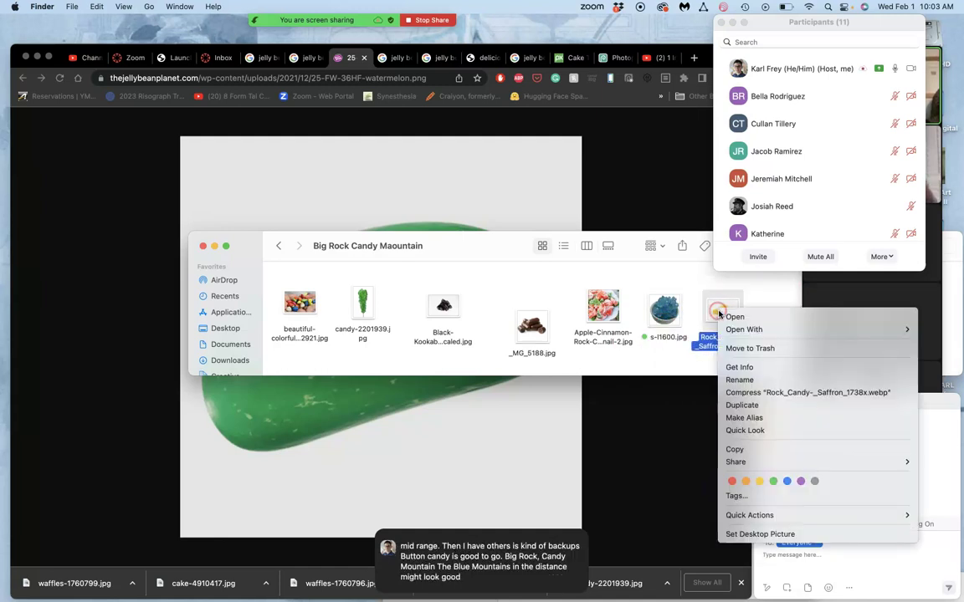
left_click(783, 478)
left_click(721, 311)
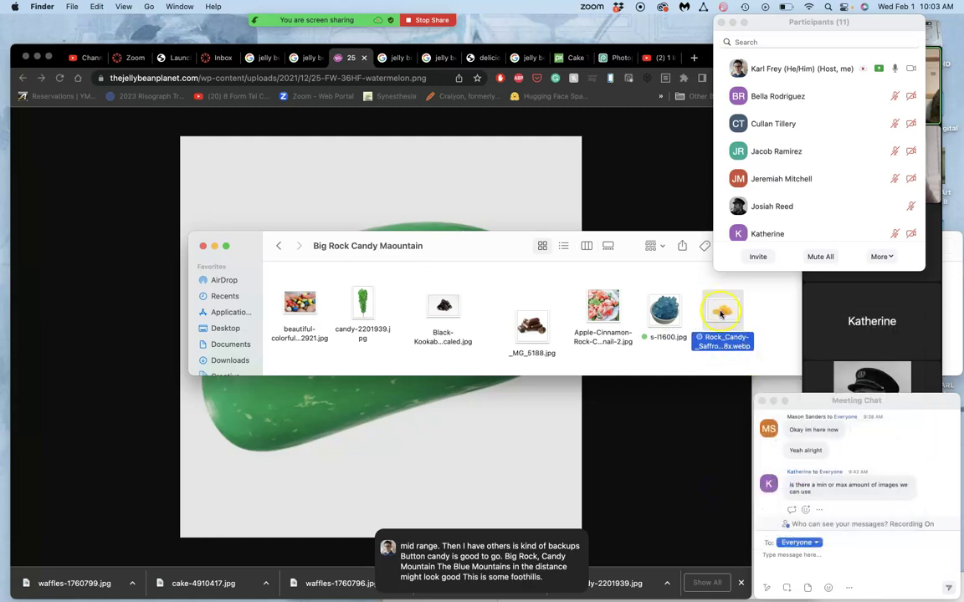
double_click(721, 311)
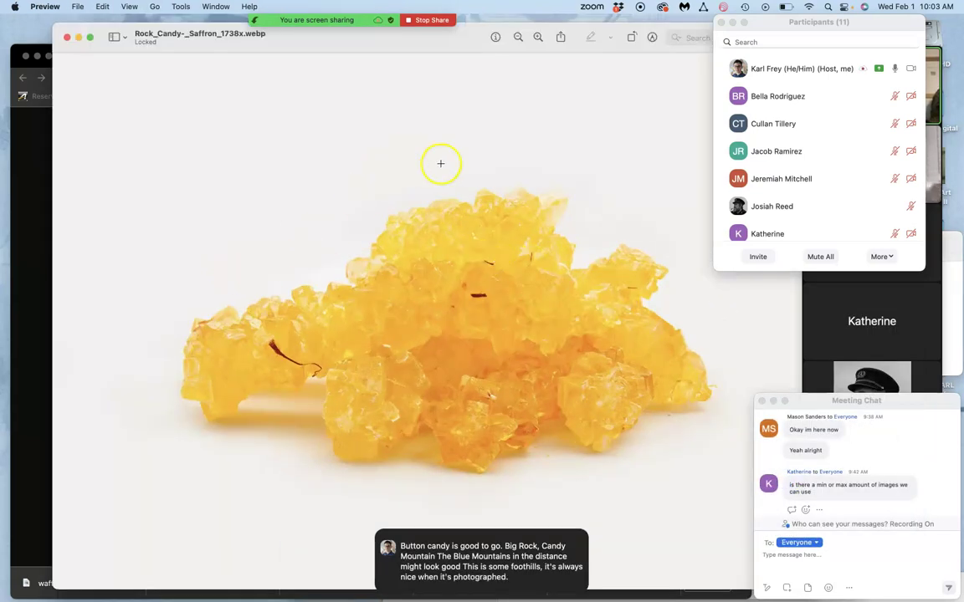
left_click(67, 37)
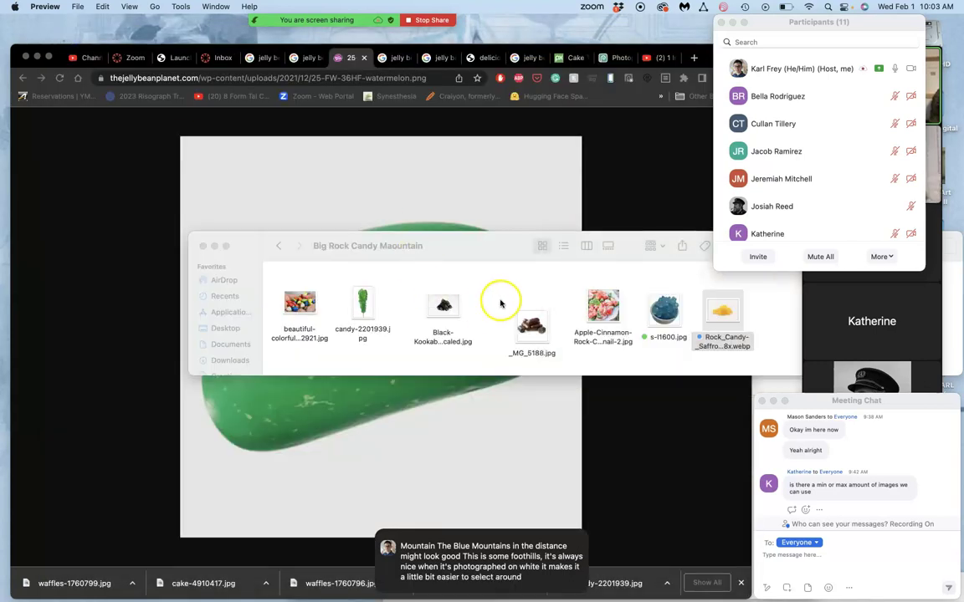
- Tag the Apple-Cinnamon image and the colorful rocks photo green, previewing the rocks photo
right_click(603, 308)
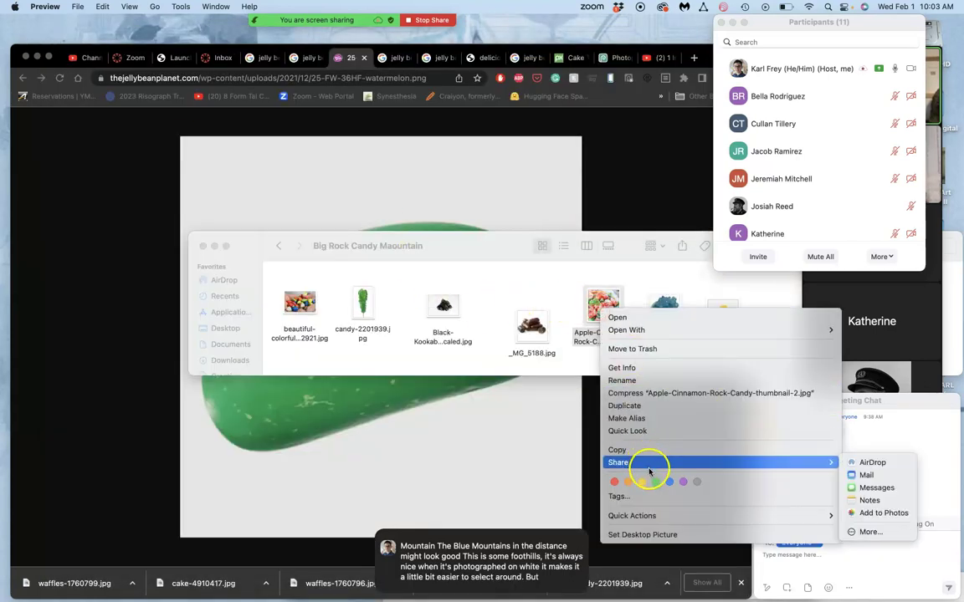
left_click(655, 481)
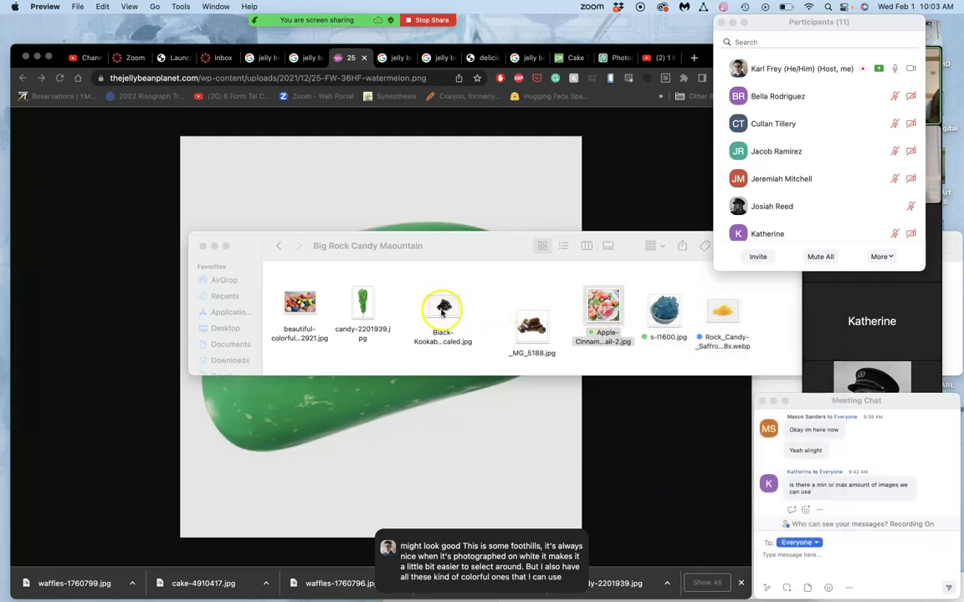
right_click(299, 303)
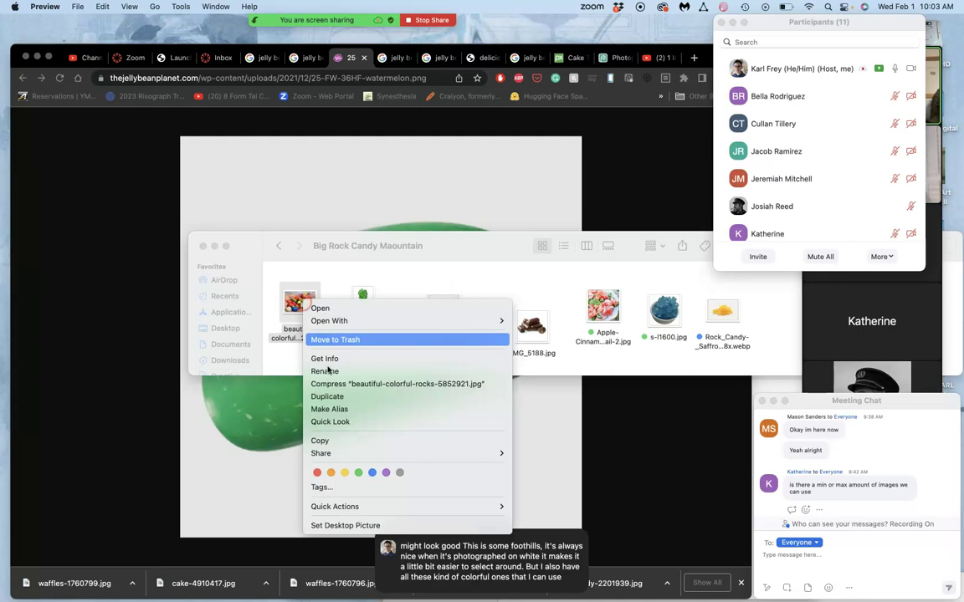
left_click(360, 472)
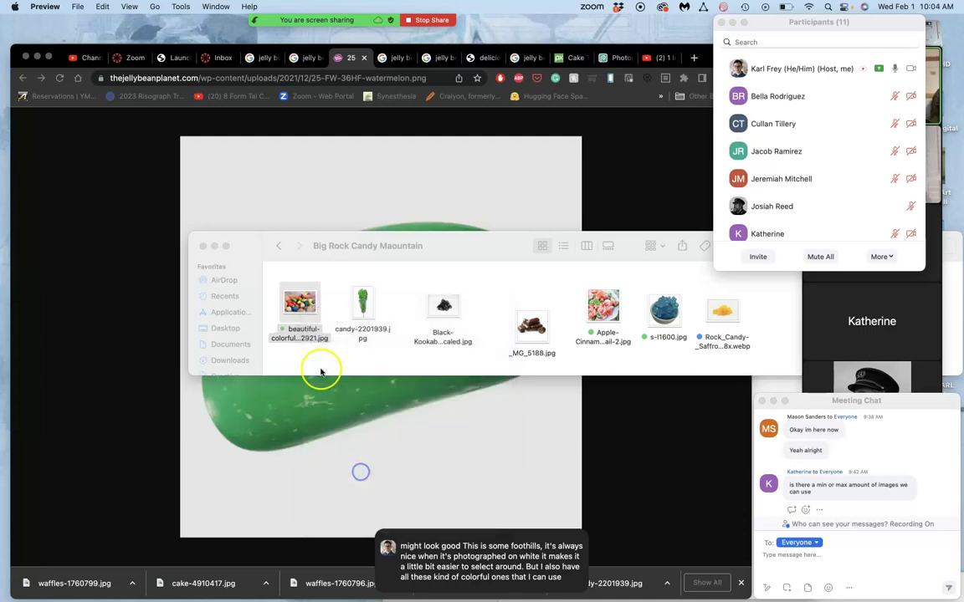
double_click(299, 303)
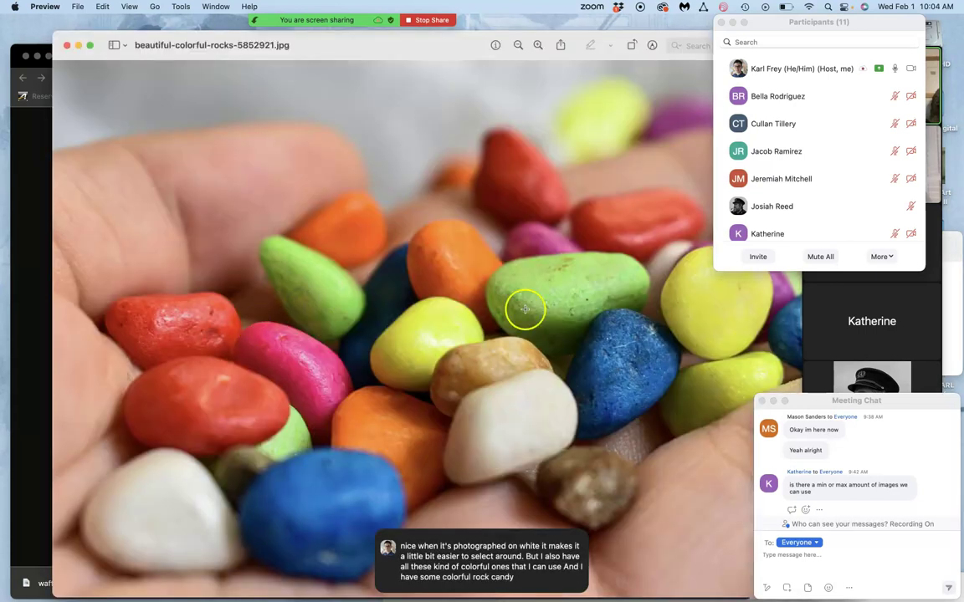
left_click(67, 48)
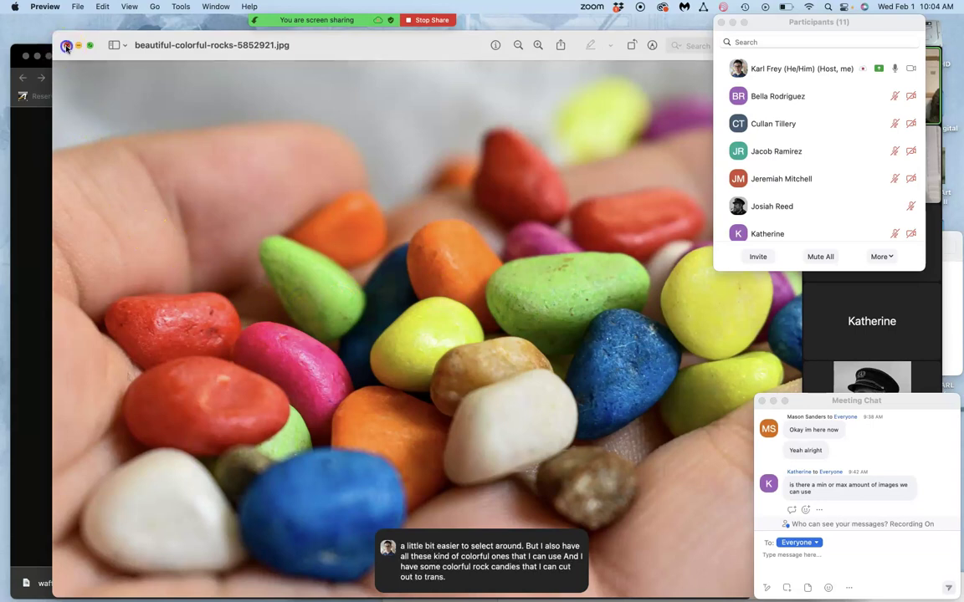
- Back in the project folder, tag Big Rock Candy Maountain and blue-rock-candy-4.jpg green
left_click(279, 247)
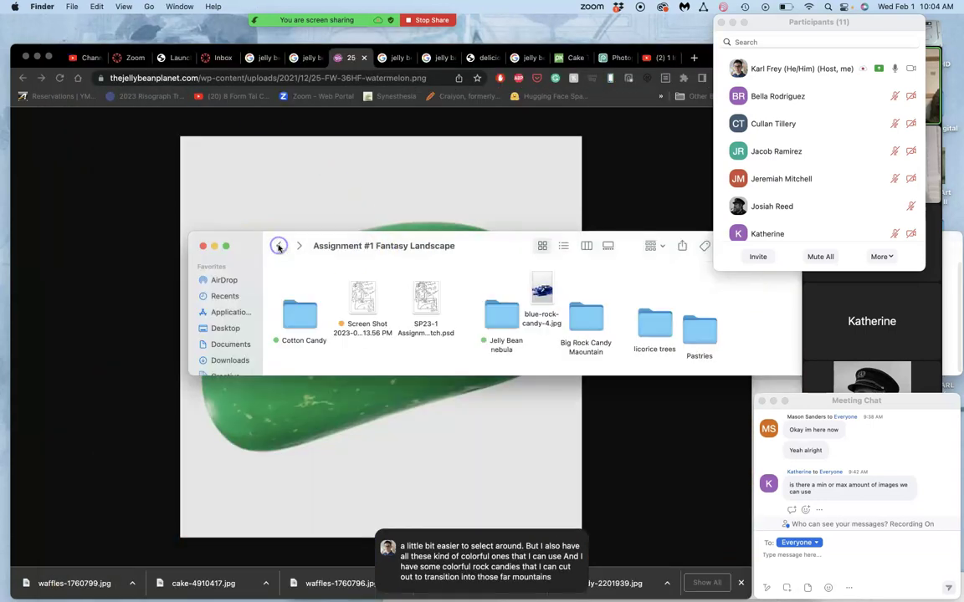
right_click(586, 327)
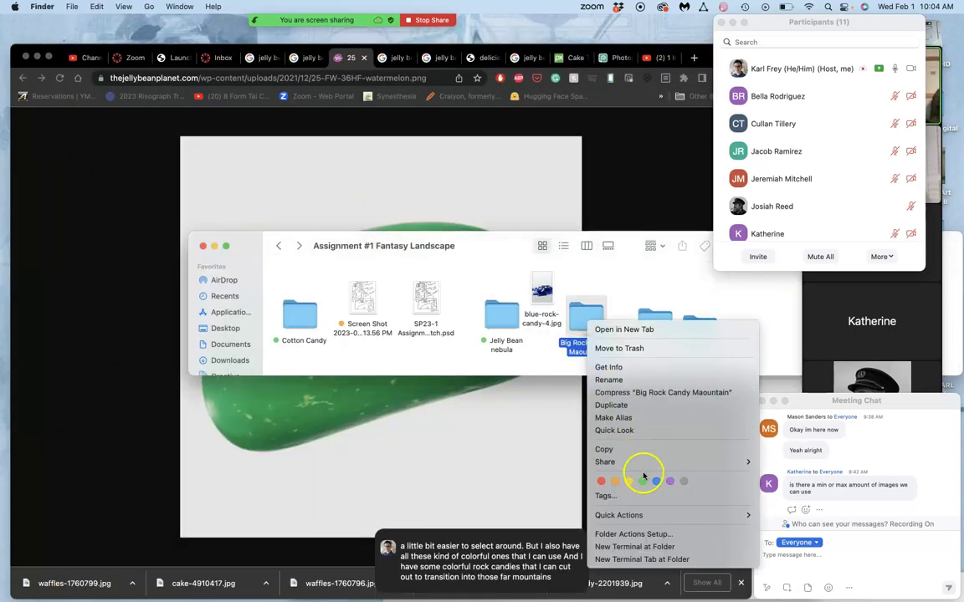
left_click(645, 425)
right_click(548, 303)
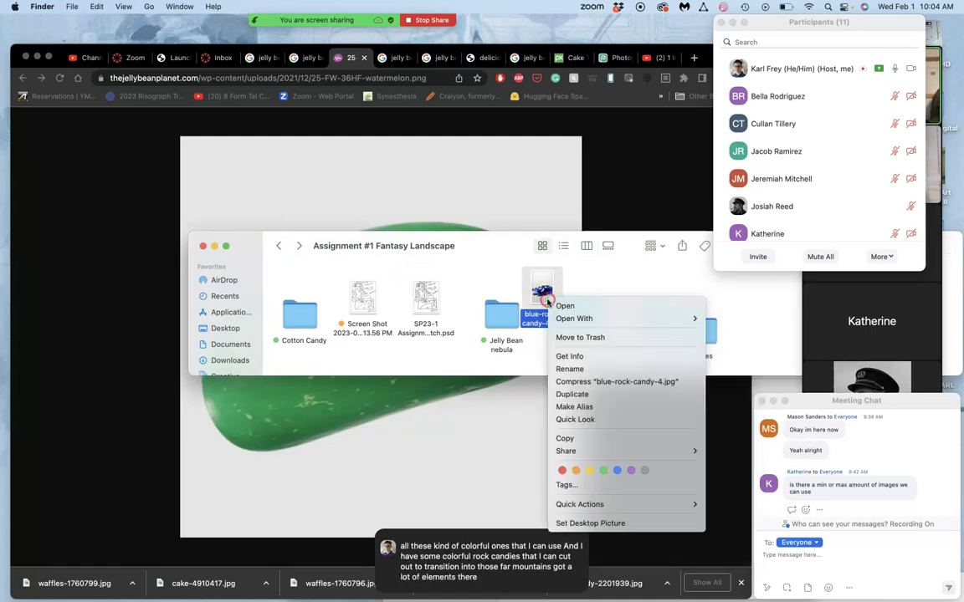
left_click(606, 469)
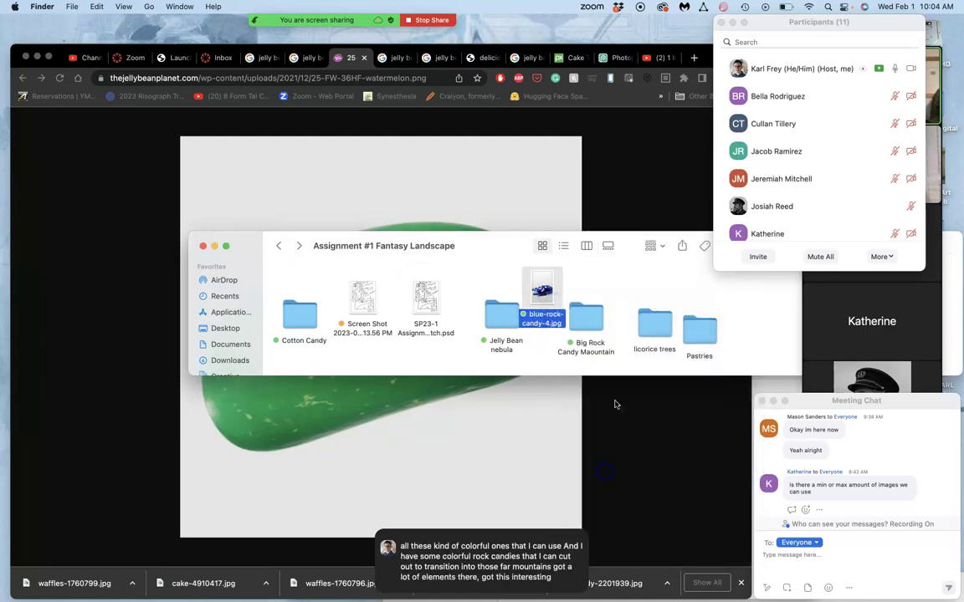
- In licorice trees, rearrange the window and icons, preview two red licorice images, then go back
double_click(655, 326)
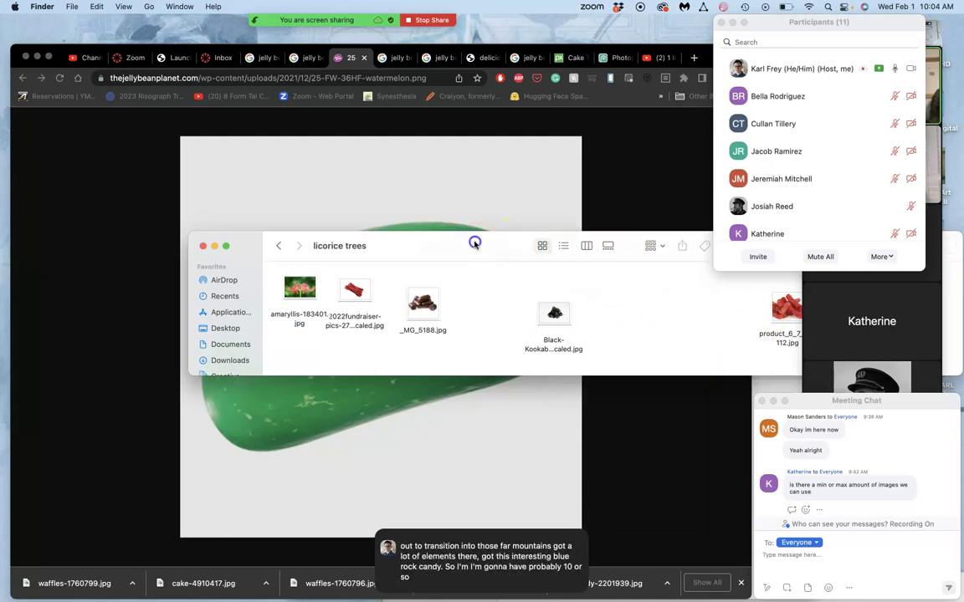
left_click_drag(475, 242, 325, 215)
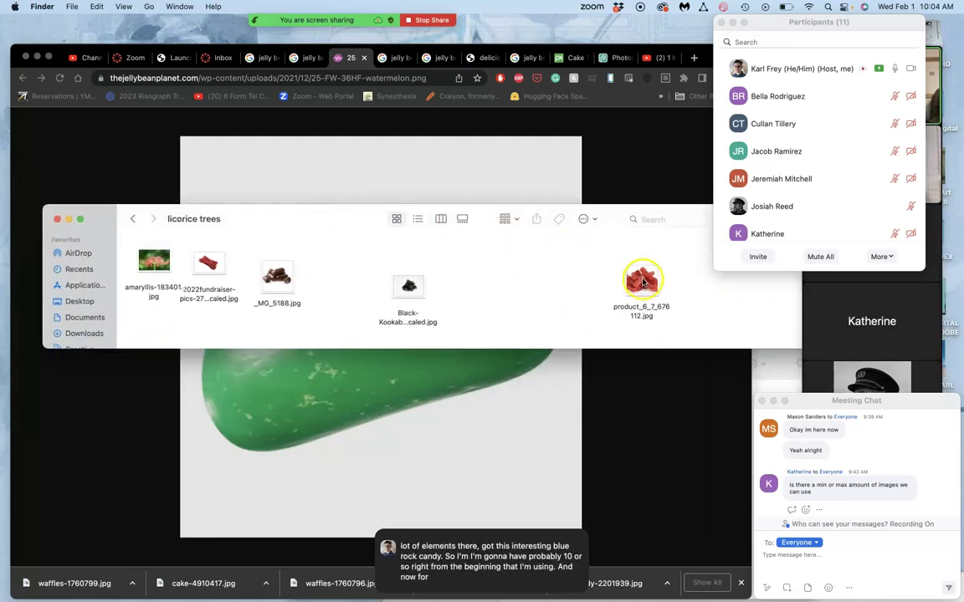
left_click_drag(640, 280, 346, 280)
double_click(209, 265)
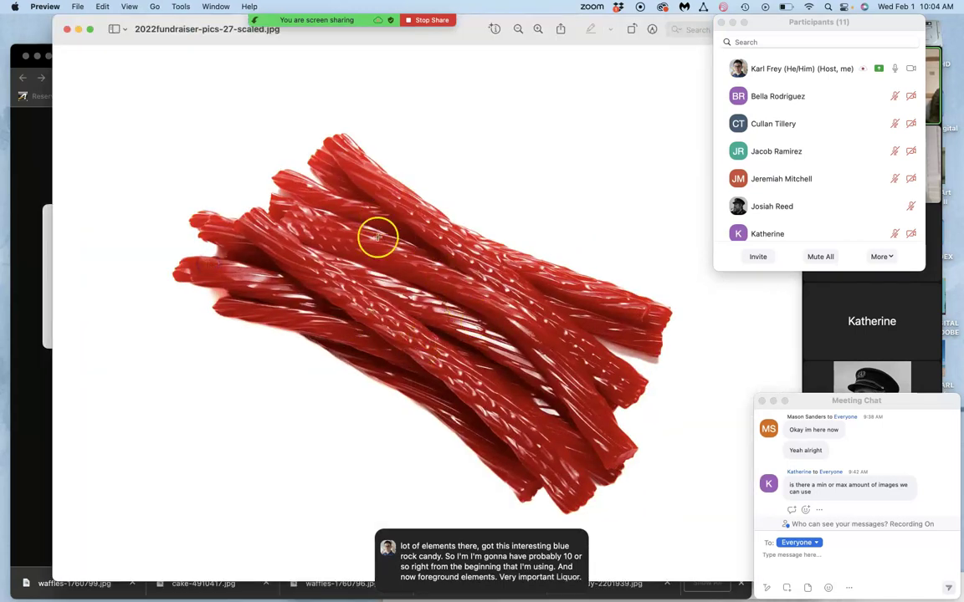
left_click(67, 29)
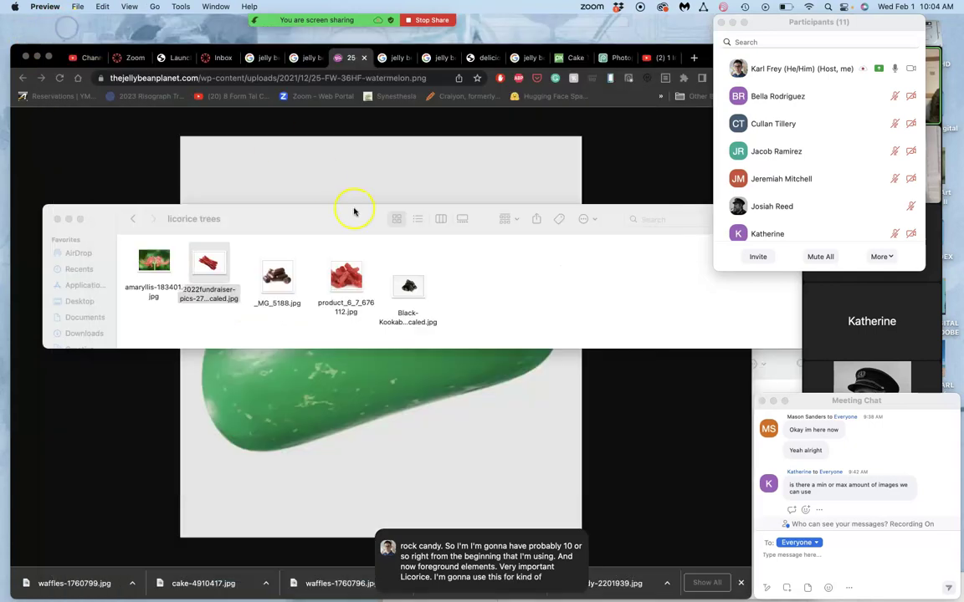
double_click(350, 275)
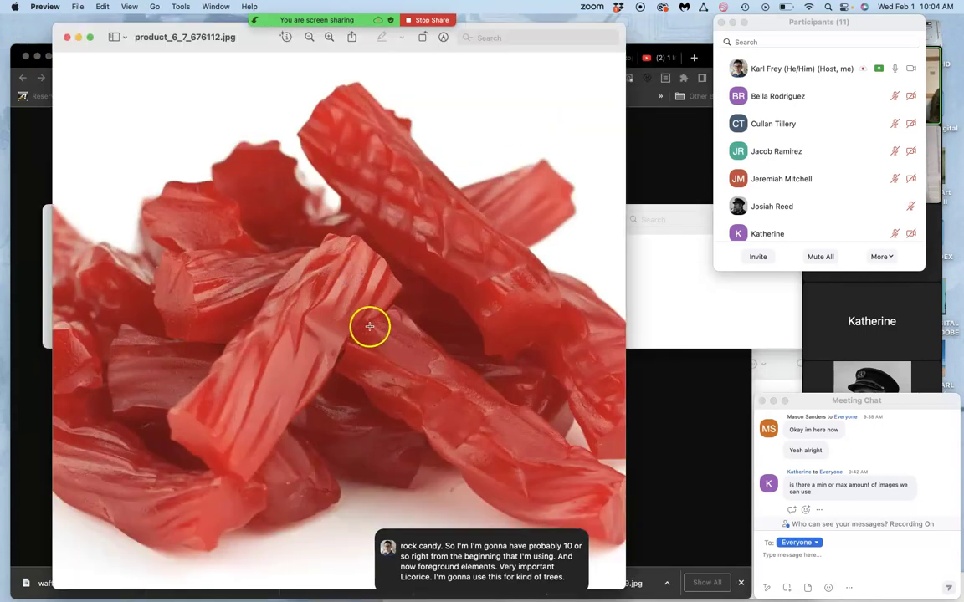
left_click(67, 36)
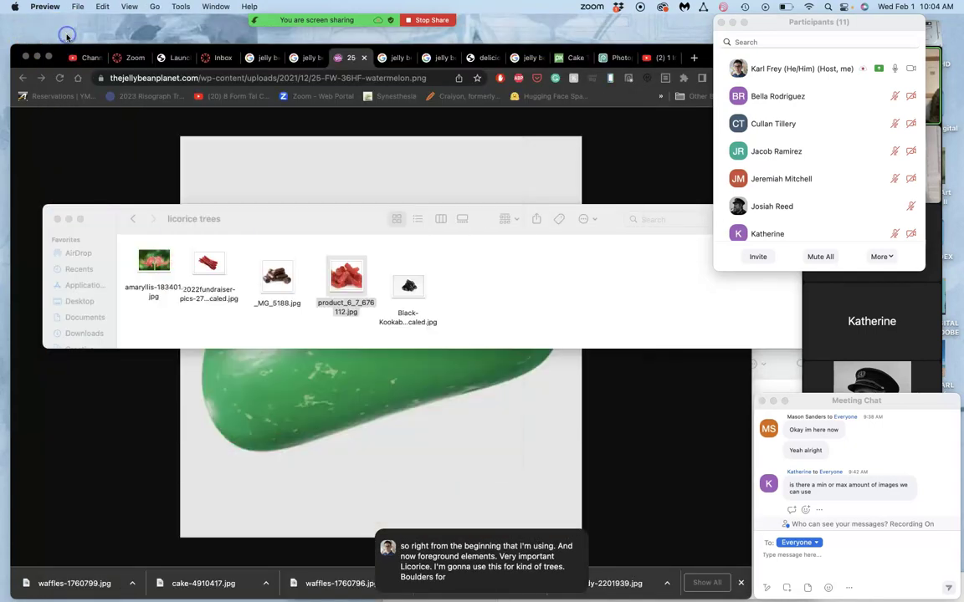
left_click(131, 219)
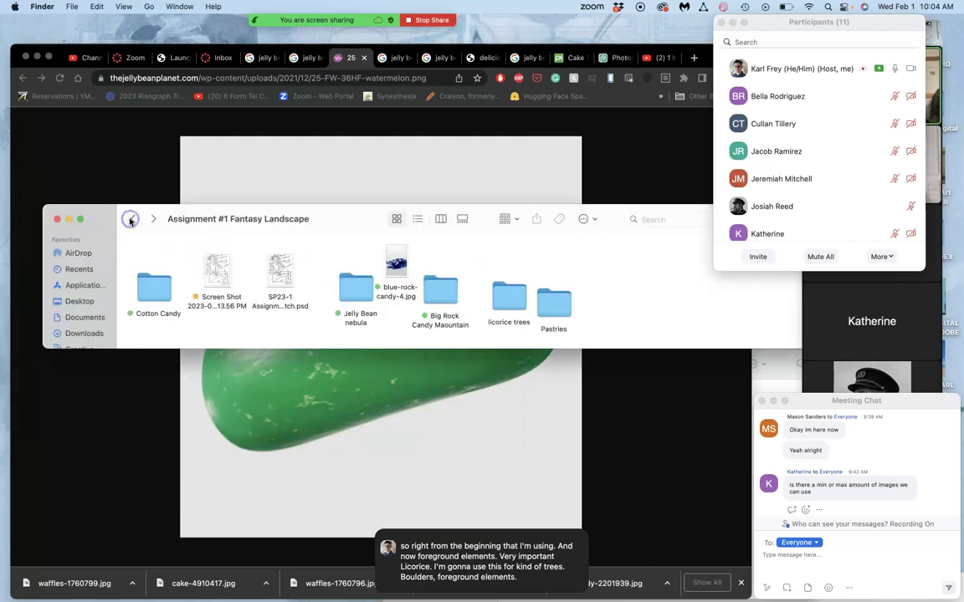
- Tag the licorice trees folder green
left_click(513, 300)
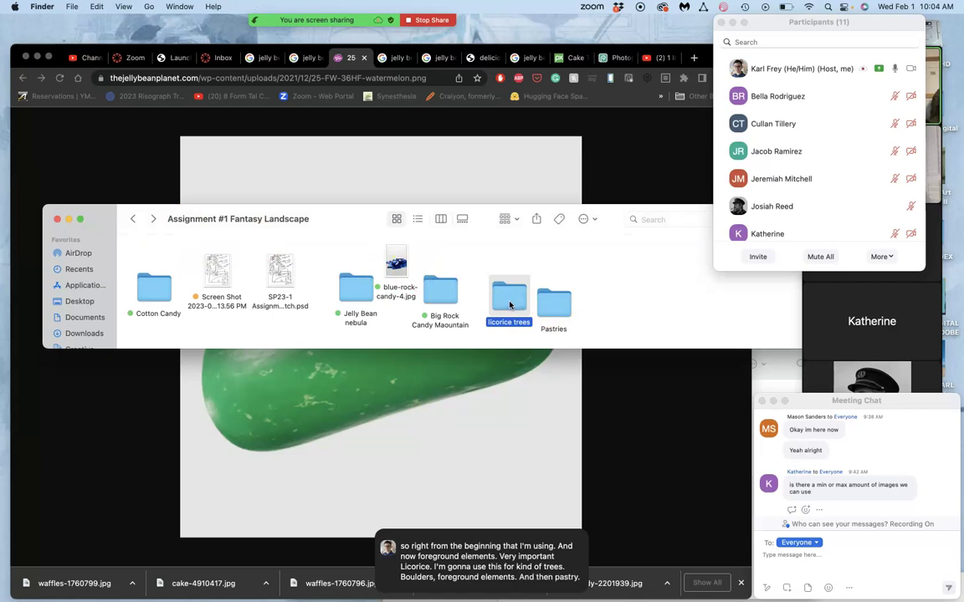
right_click(515, 302)
left_click(565, 458)
- Preview bake-599521.jpg in Pastries, return to the project folder, and tag Pastries blue
double_click(554, 302)
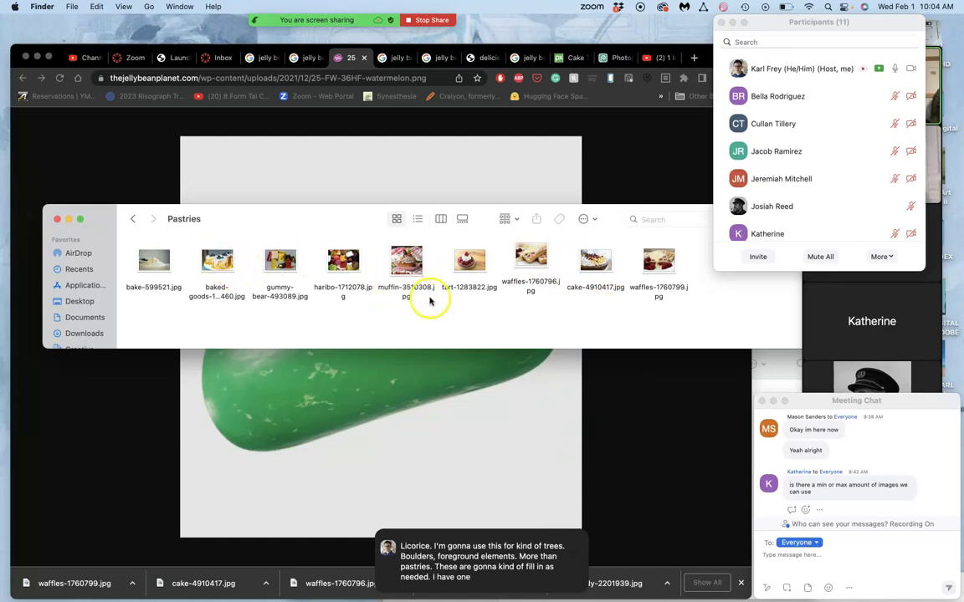
left_click_drag(483, 301, 297, 255)
double_click(153, 260)
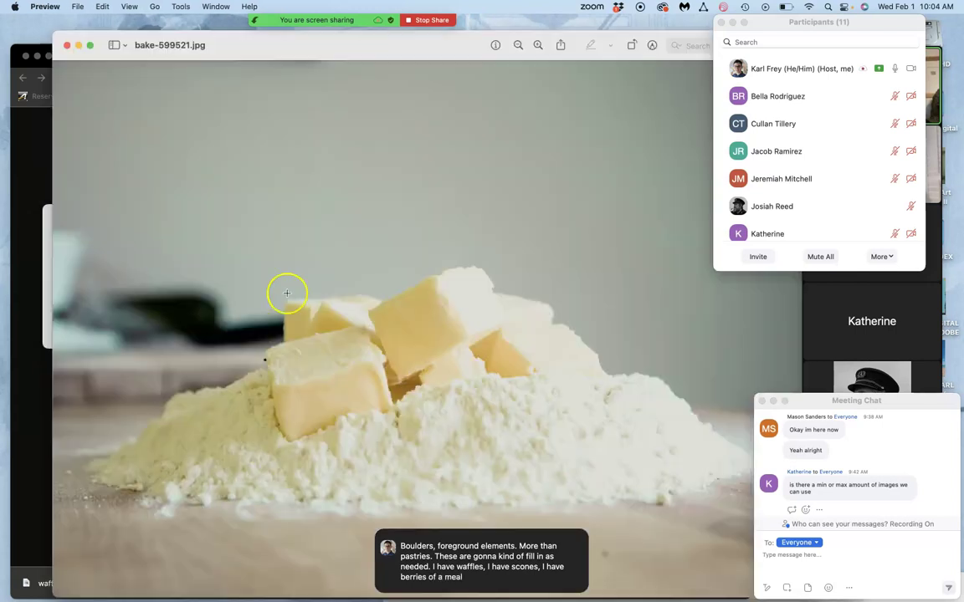
left_click(68, 46)
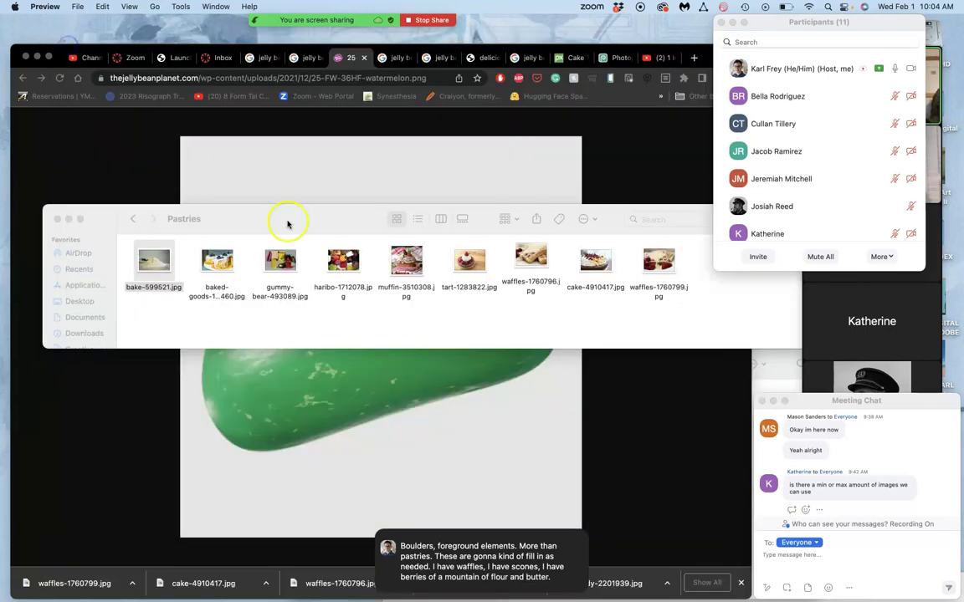
left_click(130, 220)
right_click(554, 303)
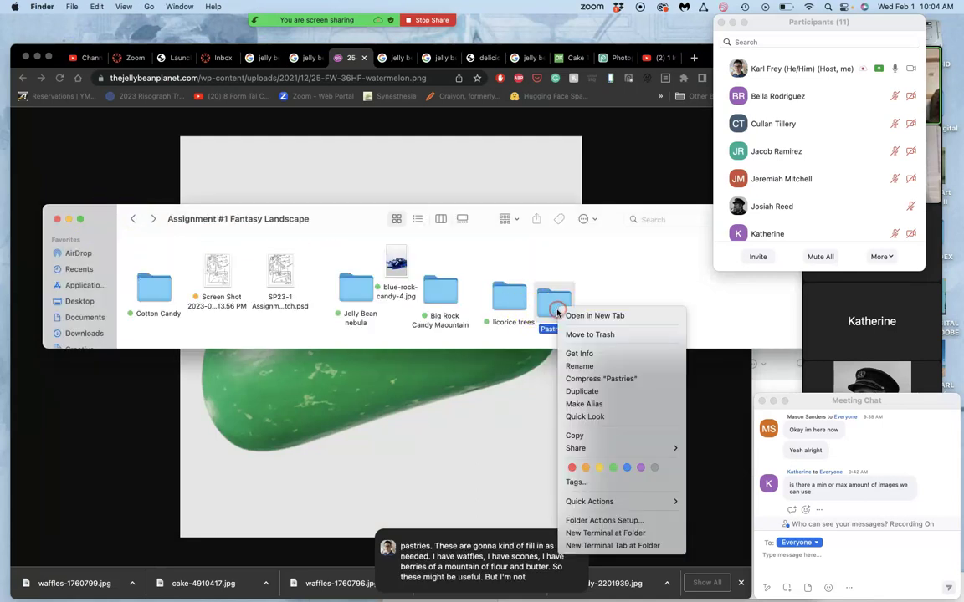
left_click(603, 338)
left_click(573, 303)
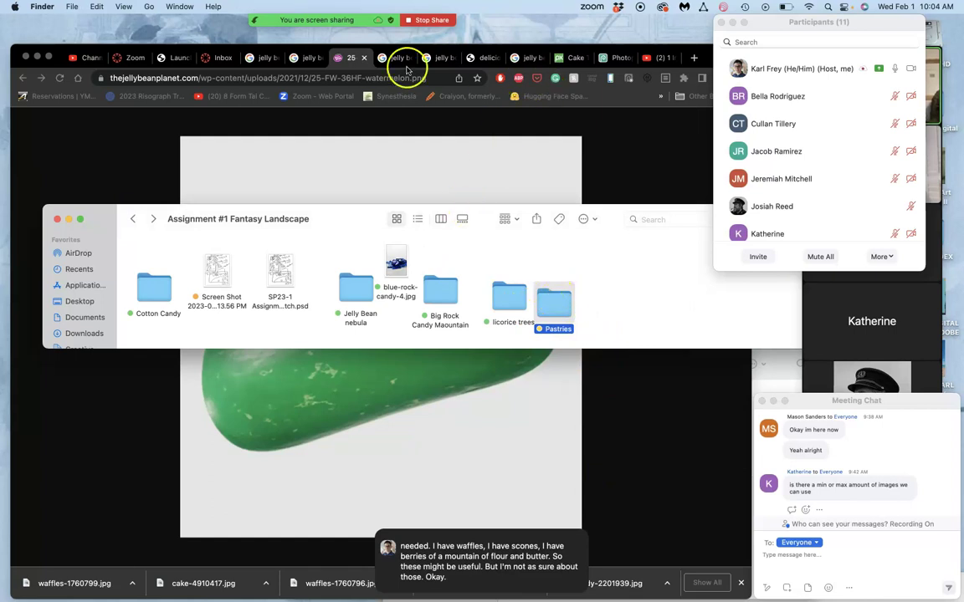
- Close the watermelon, green, yellow, pink jelly bean, Dreamstime and Pixabay cake tabs
left_click(363, 58)
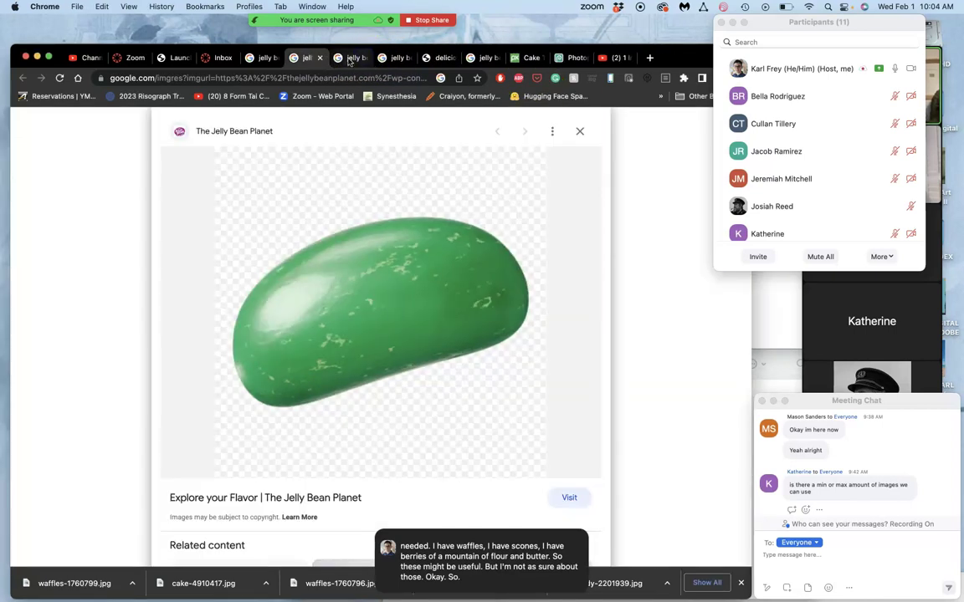
left_click(318, 57)
left_click(319, 58)
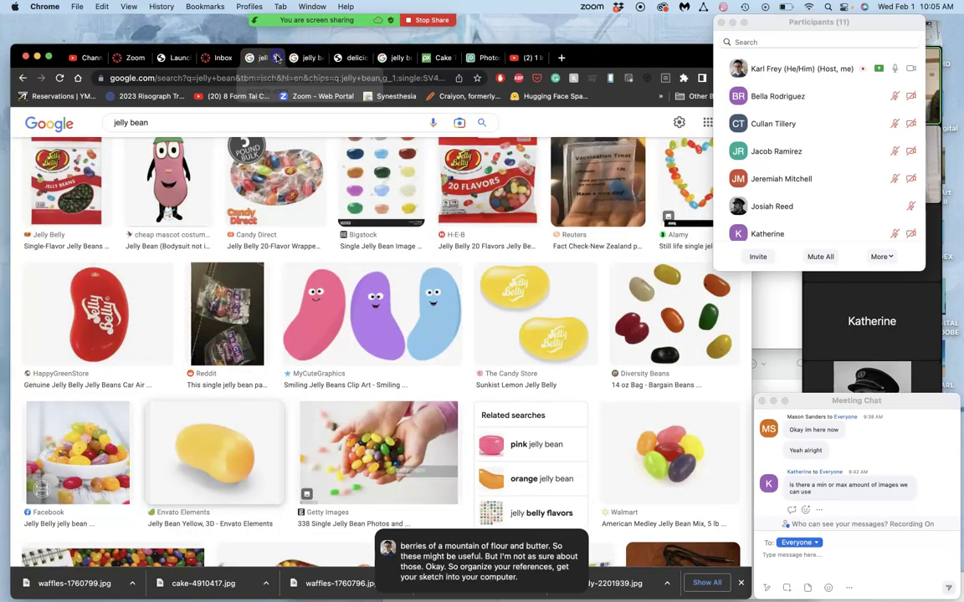
left_click(276, 57)
left_click(276, 57)
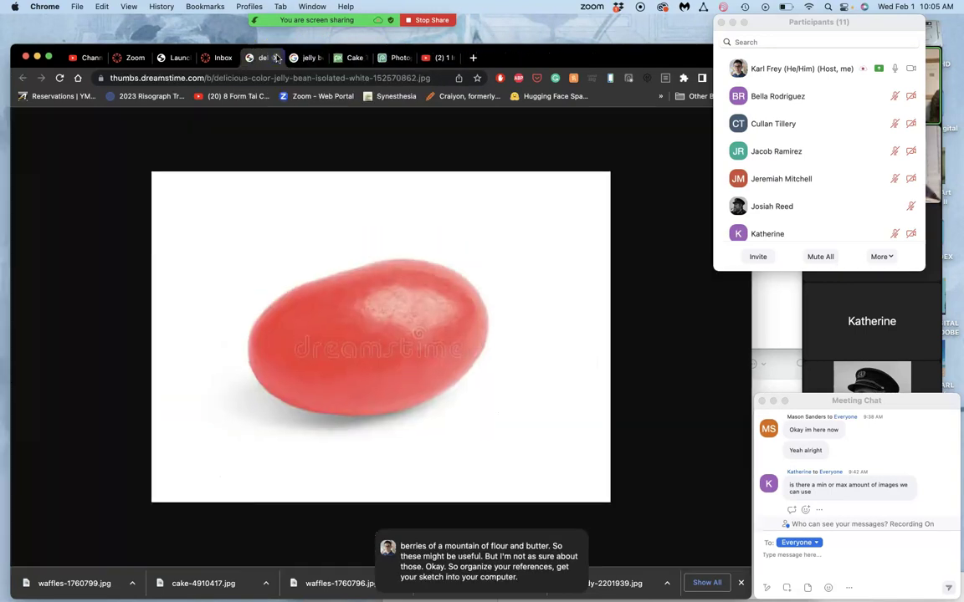
left_click(276, 58)
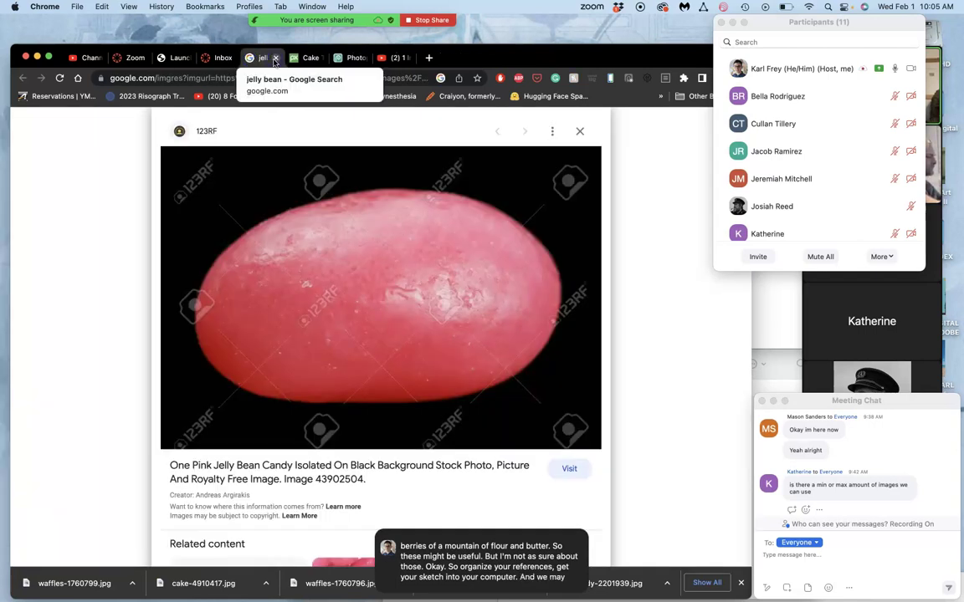
left_click(275, 59)
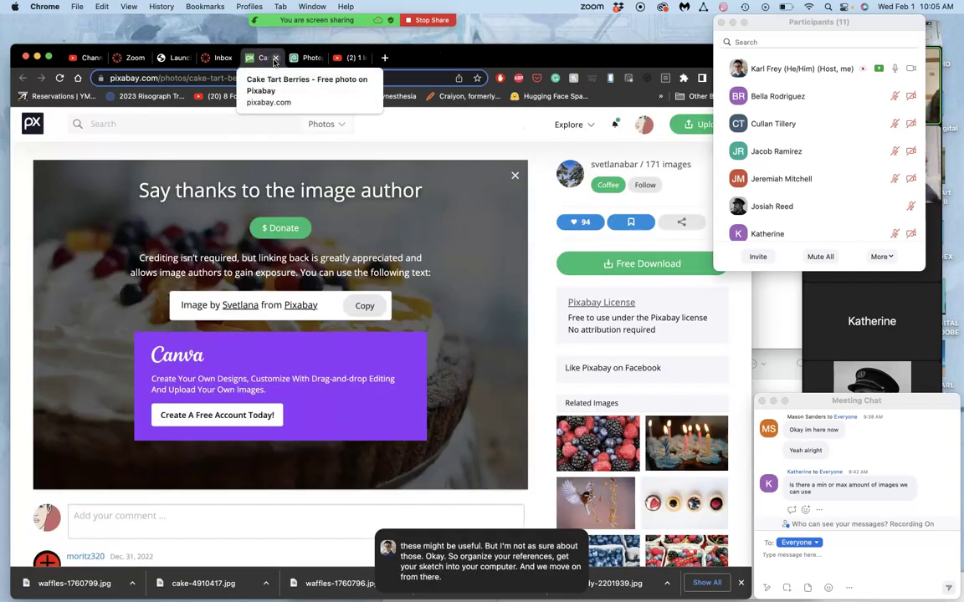
left_click(276, 58)
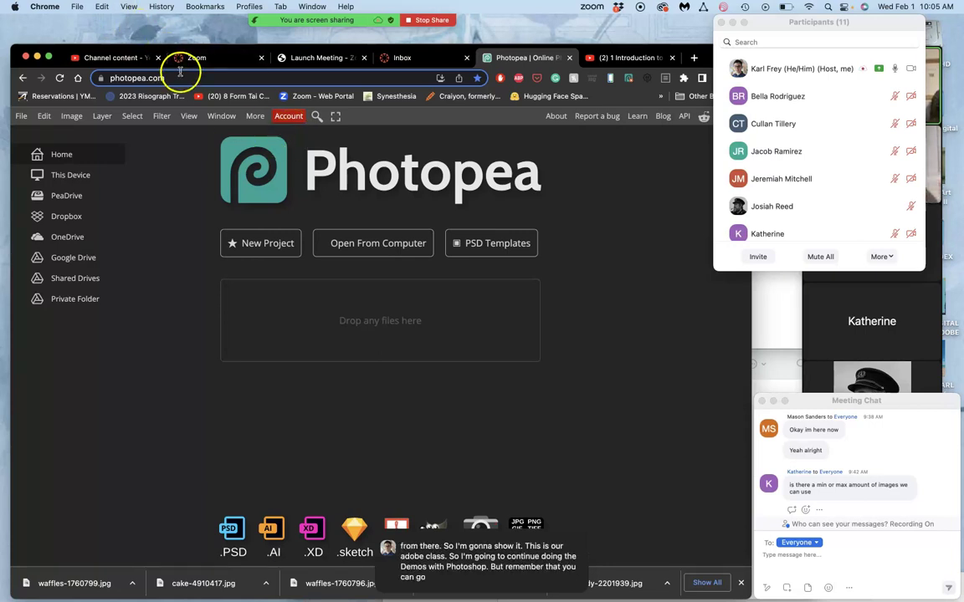
- Dismiss Chrome's downloads bar and nudge the Zoom Participants window slightly right
left_click(741, 582)
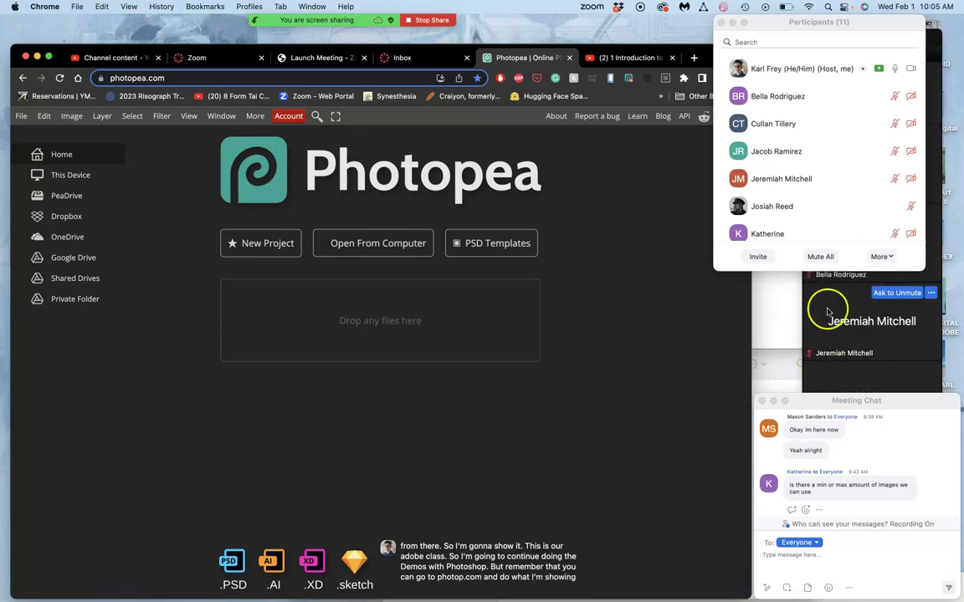
scroll(818, 238, "down", 1)
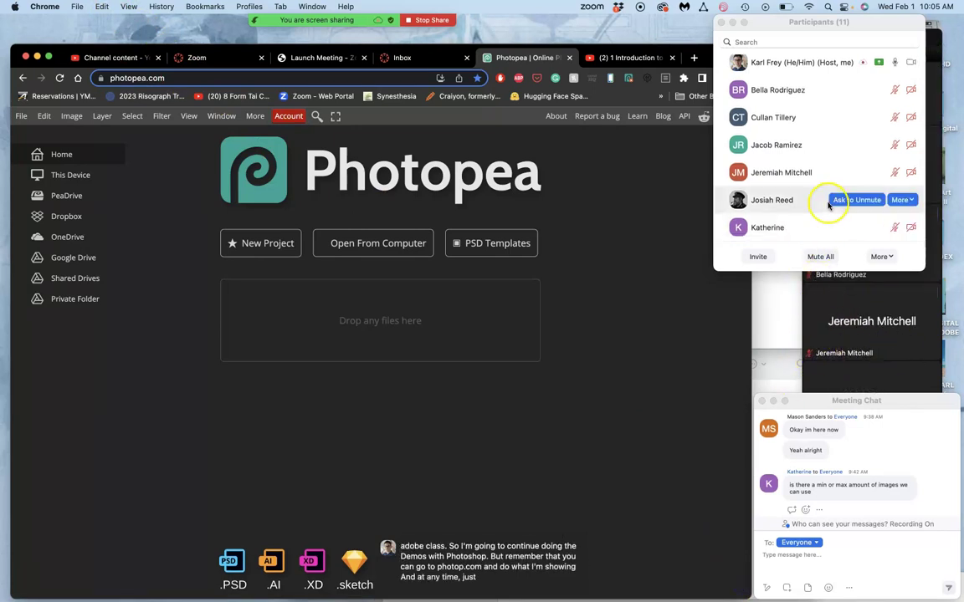
scroll(828, 161, "up", 1)
left_click_drag(856, 22, 898, 23)
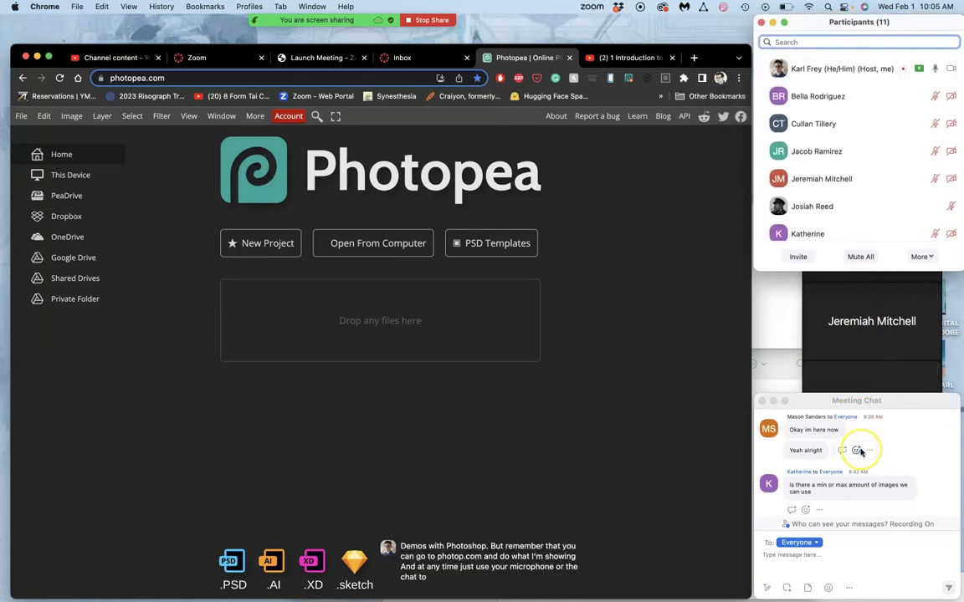
left_click(858, 451)
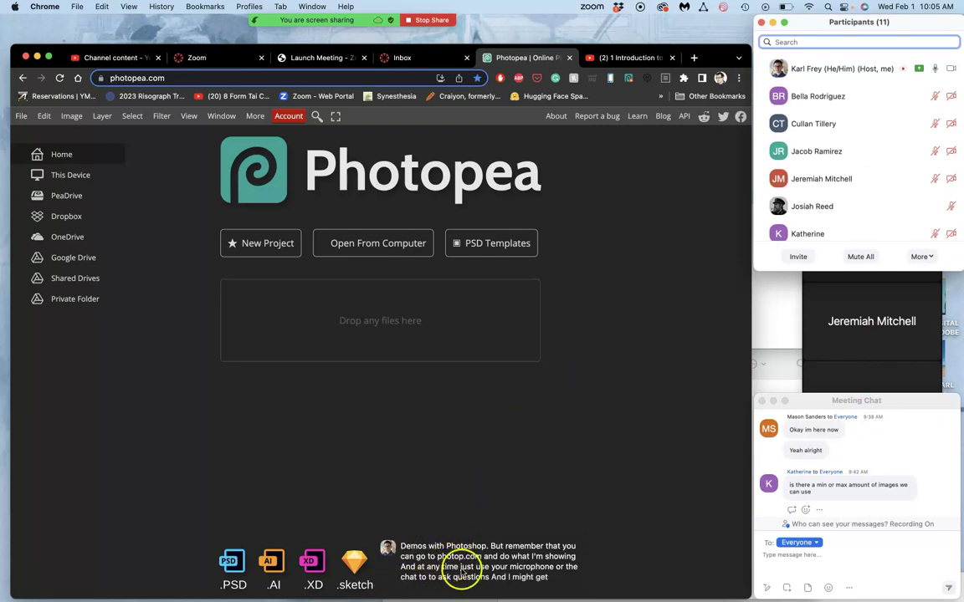
mouse_move(356, 54)
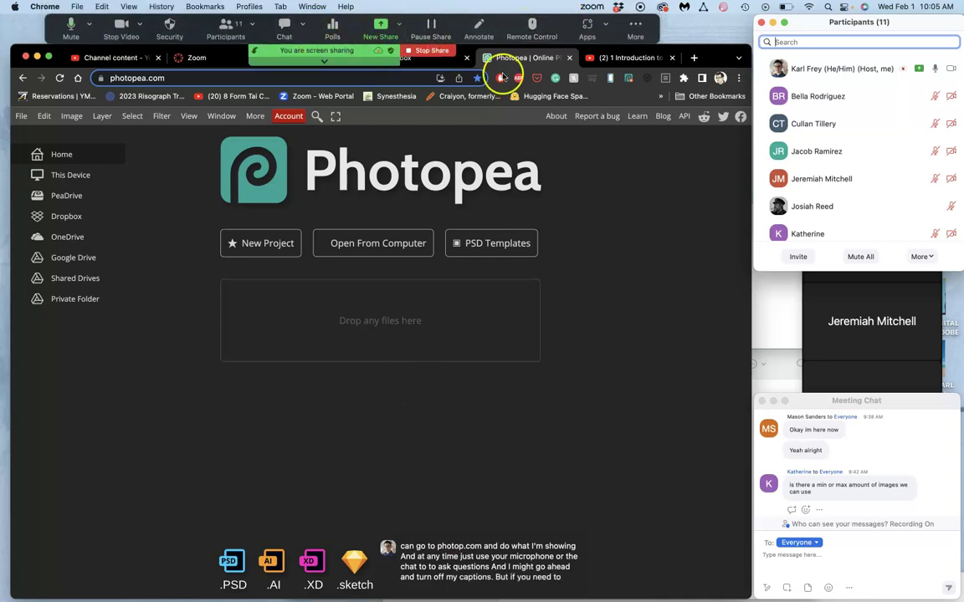
- Choose Hide Captions under More > Captions in Zoom's meeting controls
left_click(633, 27)
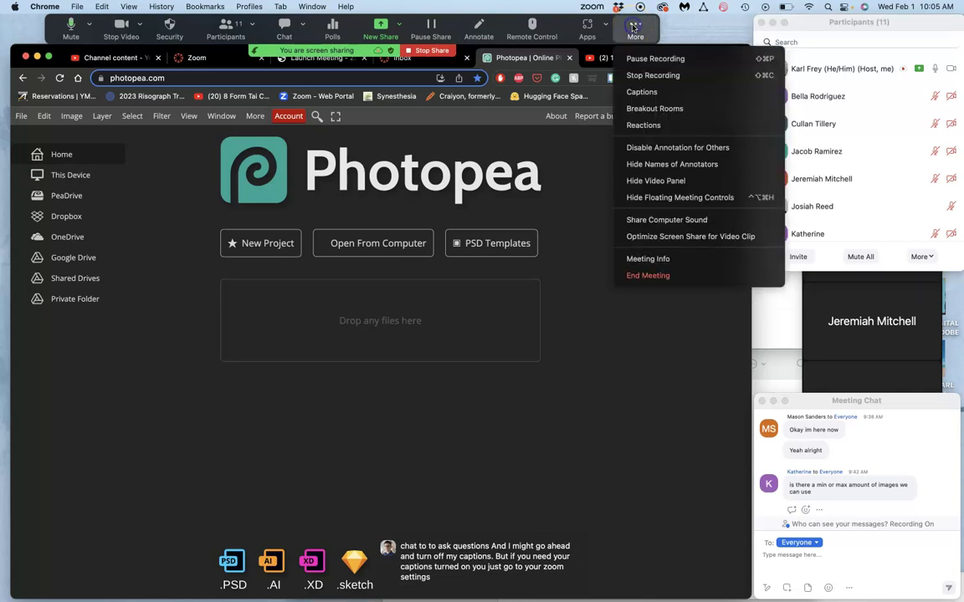
left_click(644, 92)
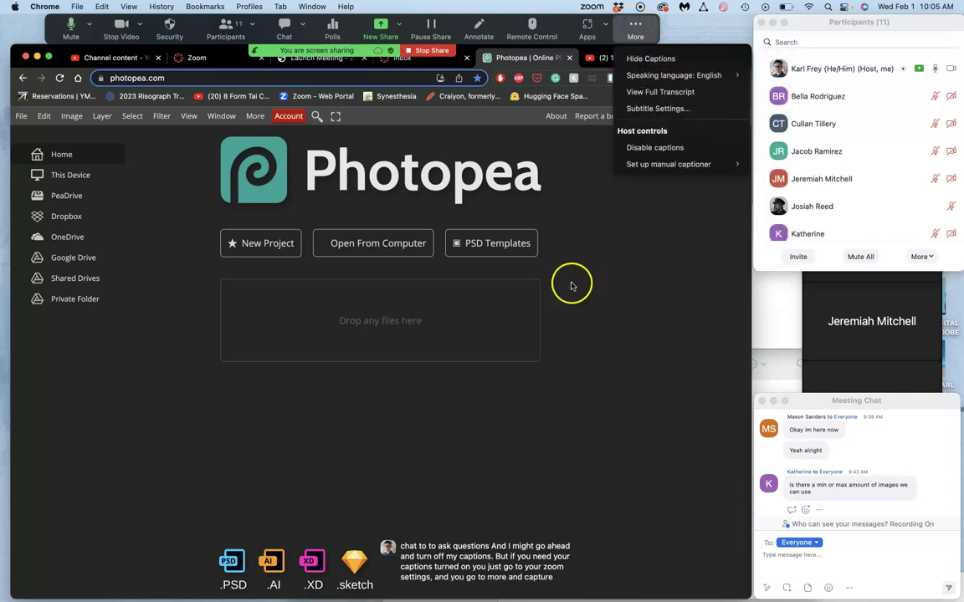
left_click(649, 59)
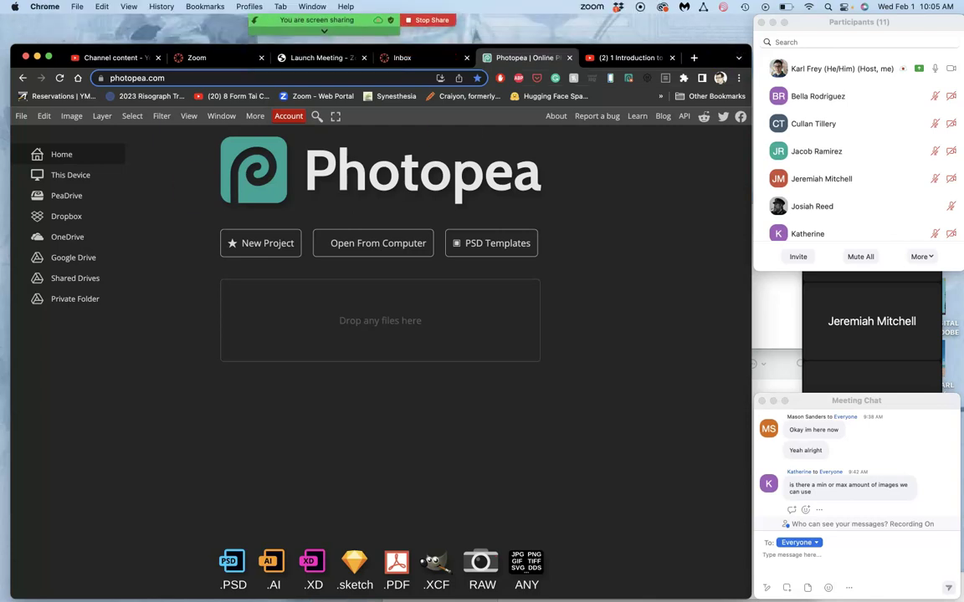
mouse_move(13, 193)
scroll(861, 151, "down", 1)
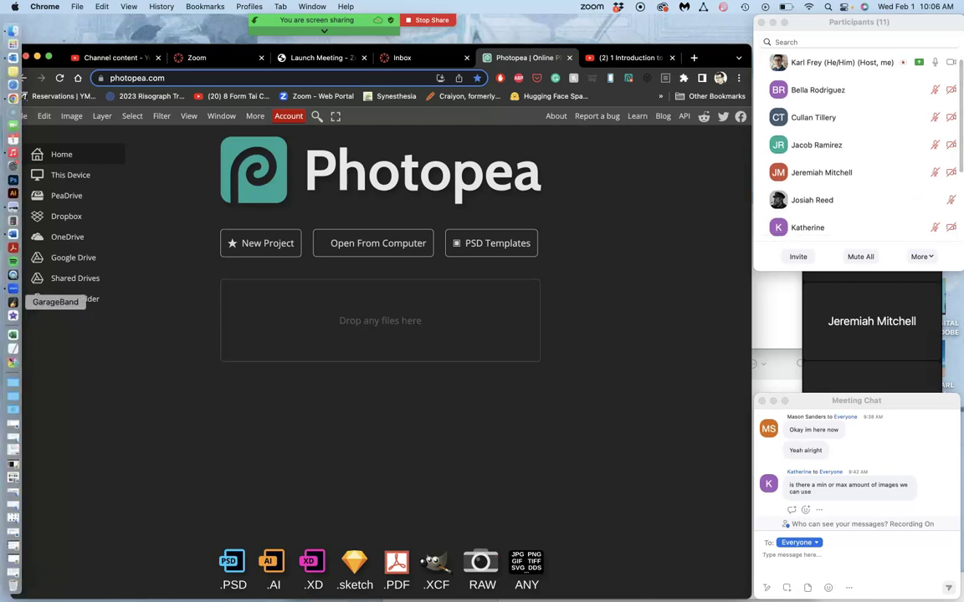